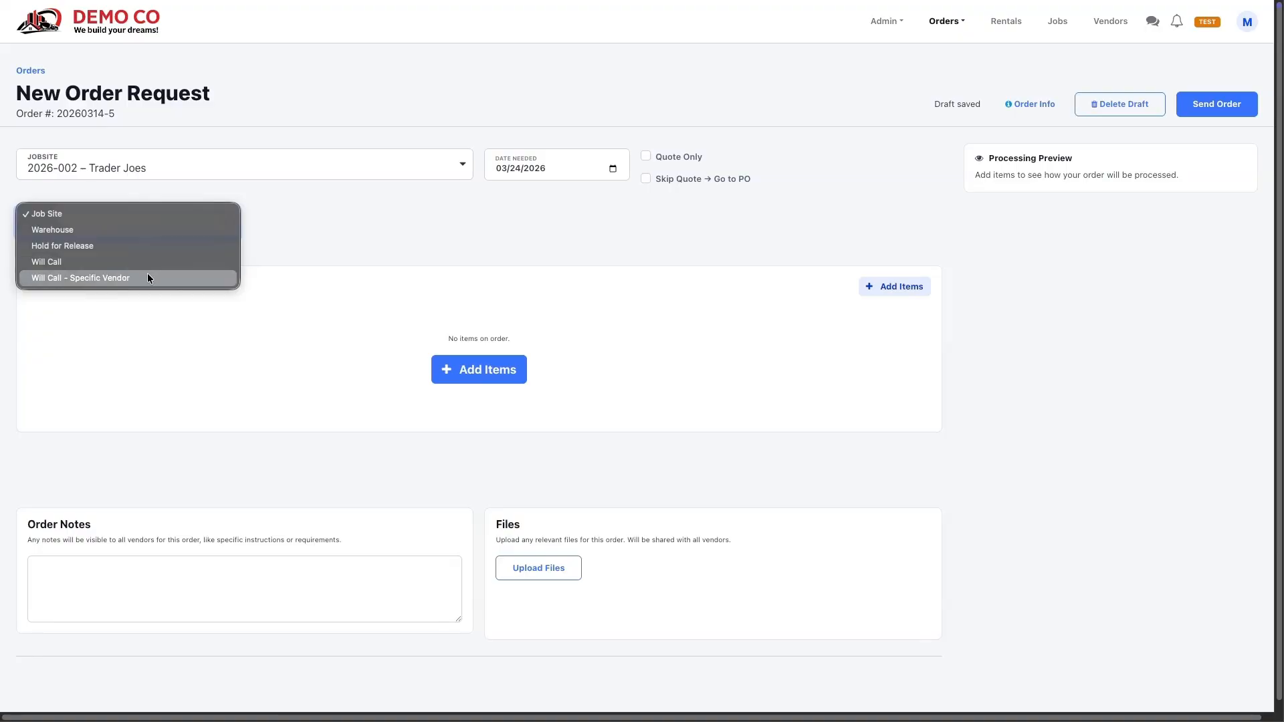
- Set the order's delivery to Job Site
{"action": "left_click", "coordinate": [158, 214]}
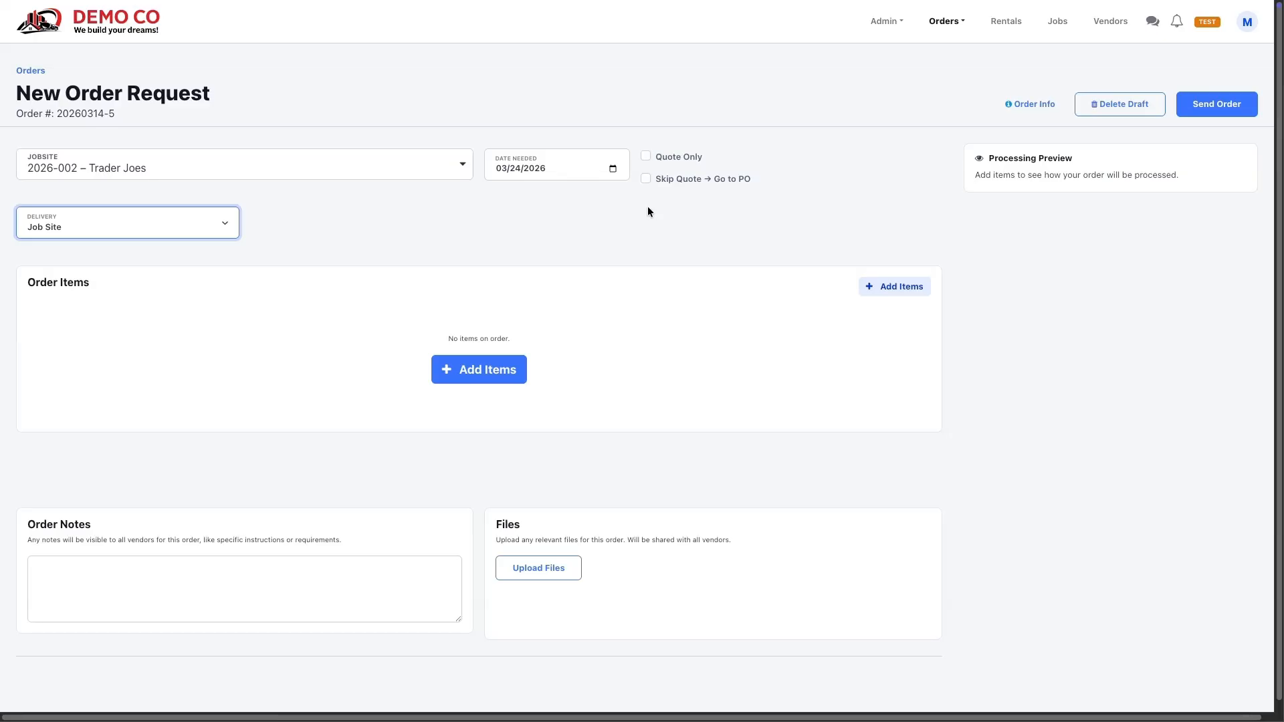
- Try the Quote Only and Skip Quote → Go to PO options one after the other, leaving both unticked
{"action": "left_click", "coordinate": [645, 156]}
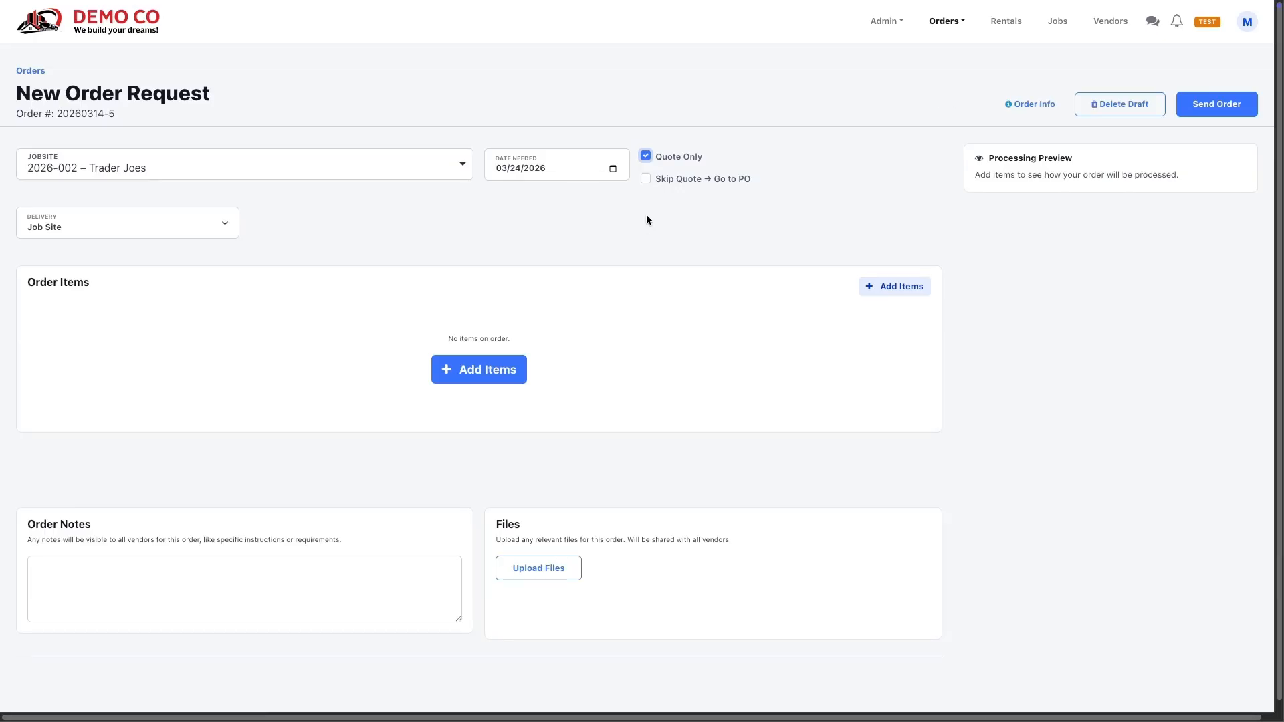
{"action": "left_click", "coordinate": [646, 157]}
{"action": "left_click", "coordinate": [645, 179]}
{"action": "left_click", "coordinate": [646, 178]}
- Search the items to add for 1" emt conduit and select 1" EMT Conduit 10ft
{"action": "left_click", "coordinate": [493, 371]}
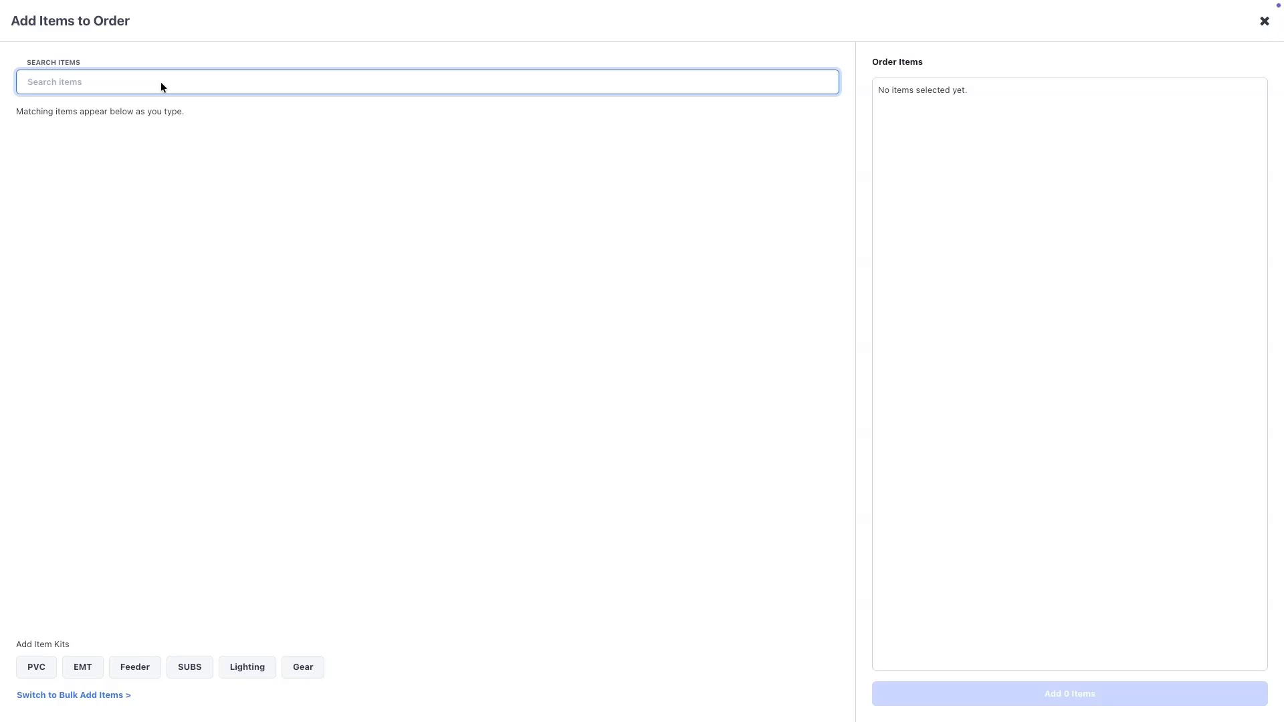
{"action": "type", "text": "1"}
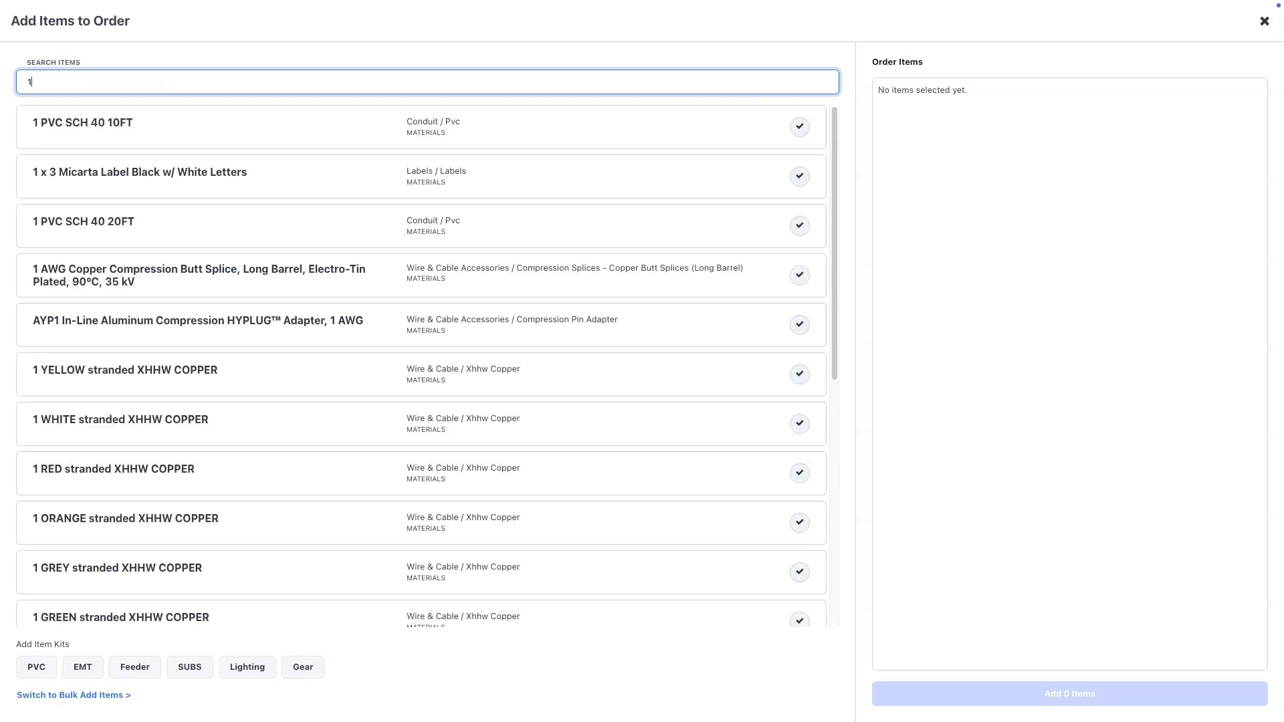
{"action": "type", "text": "\" emt conduit"}
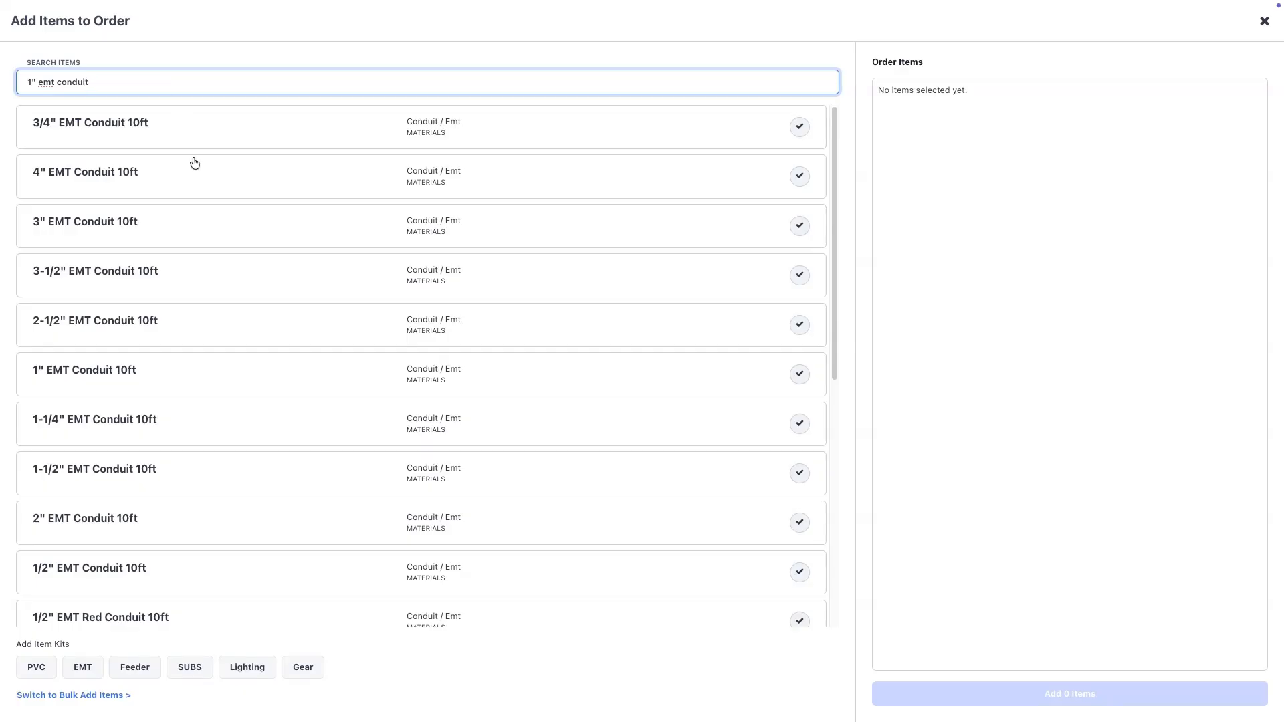
{"action": "left_click", "coordinate": [162, 375]}
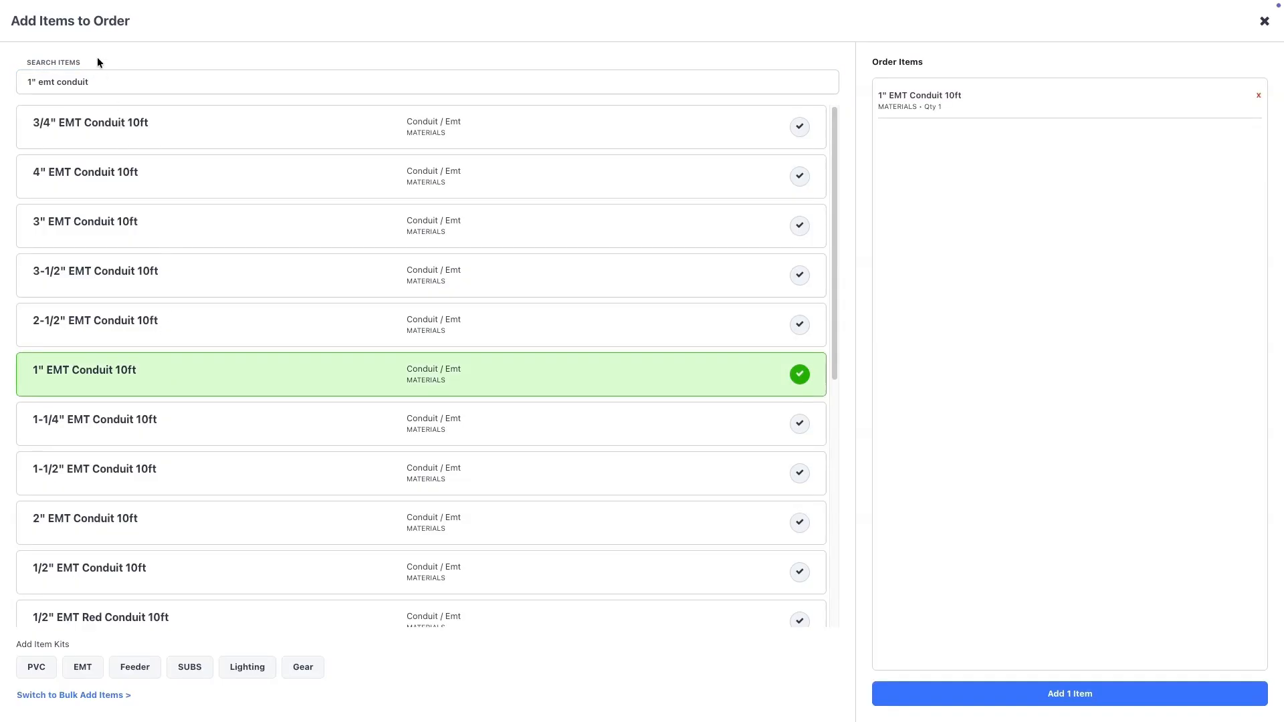
- Search for fork, select the Forklift - Warehouse - 5000 lb LP rental, and add the selected items to the order
{"action": "triple_click", "coordinate": [92, 82]}
{"action": "type", "text": "fo"}
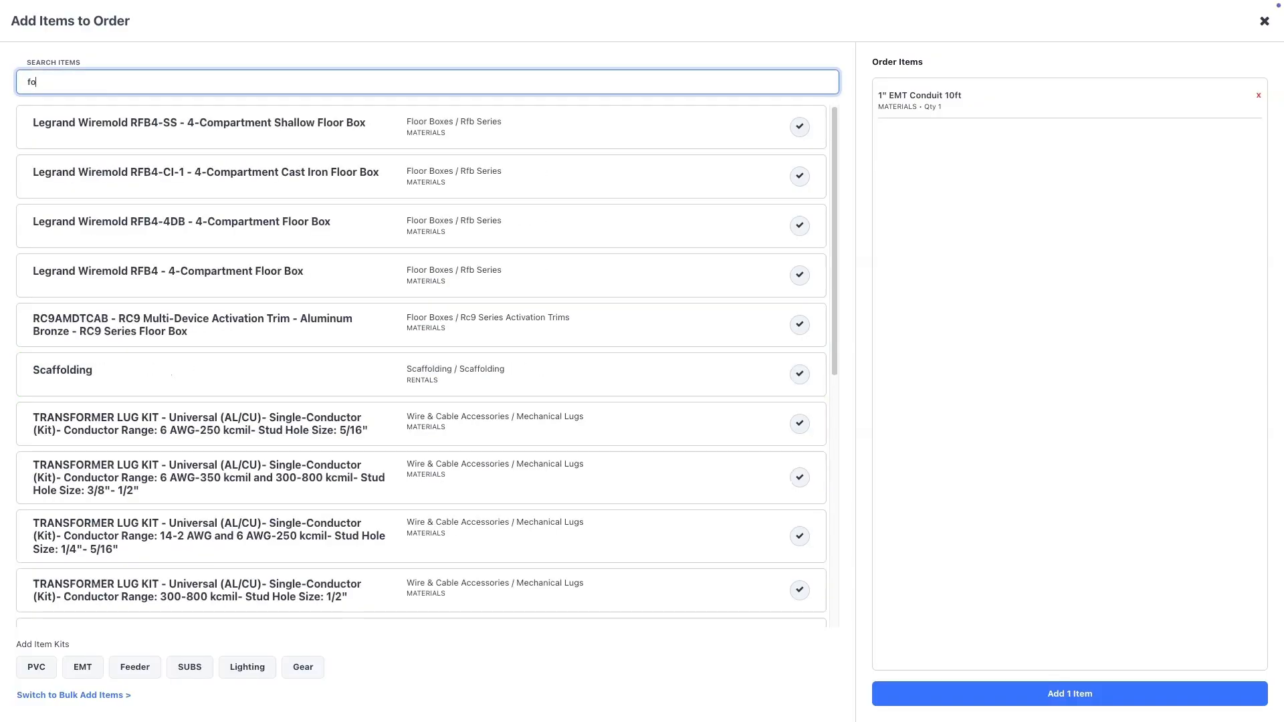
{"action": "type", "text": "rk"}
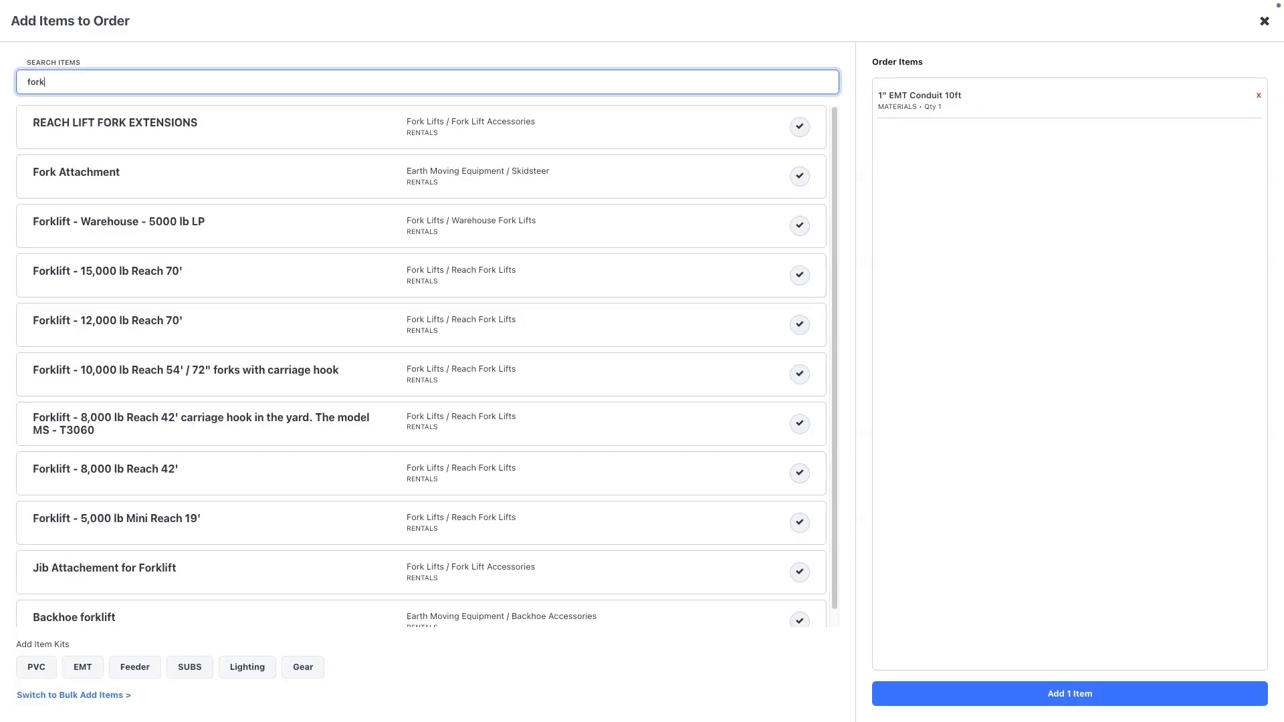
{"action": "left_click", "coordinate": [88, 228]}
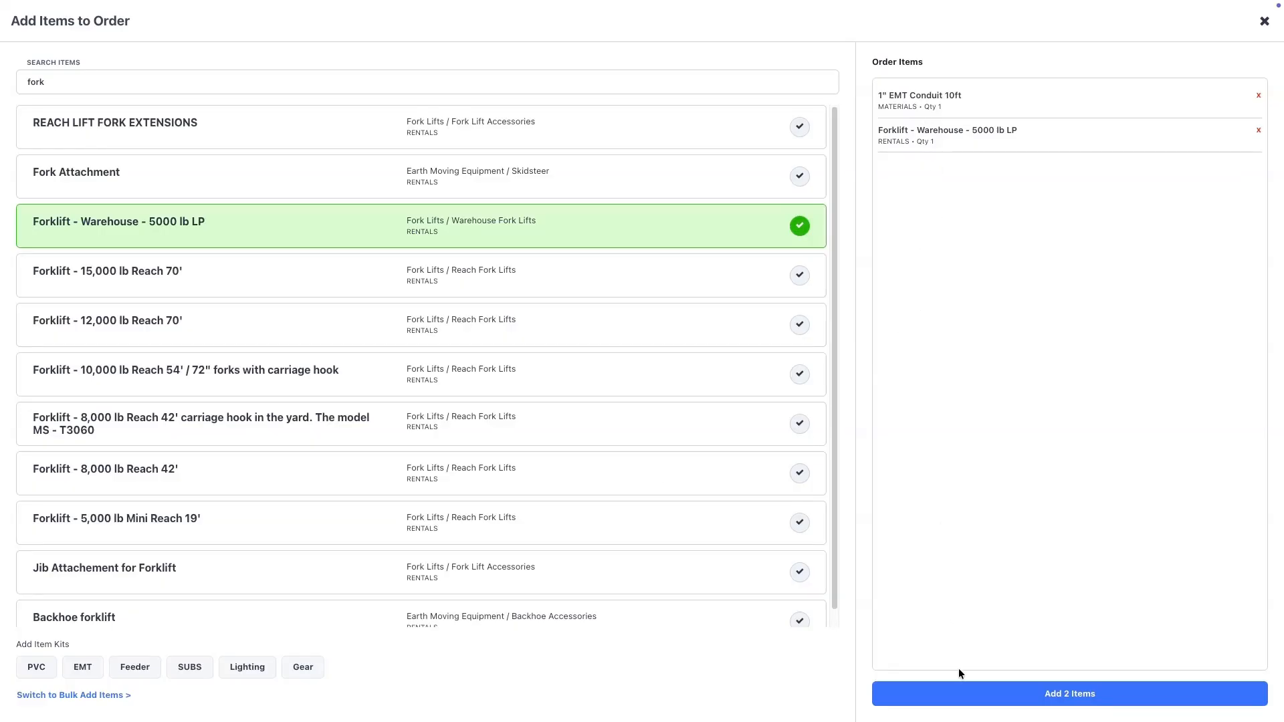
{"action": "left_click", "coordinate": [966, 693]}
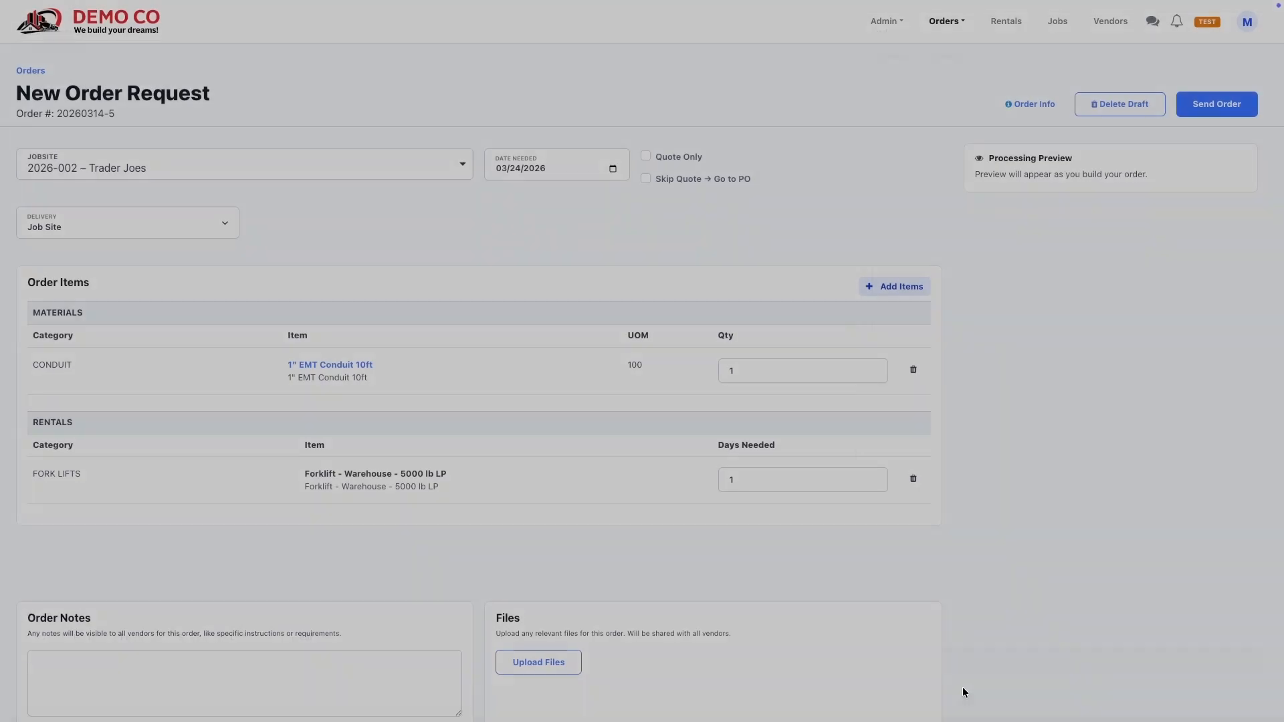
- Set the quantity of the 1" EMT Conduit 10ft item to 100
{"action": "double_click", "coordinate": [752, 371]}
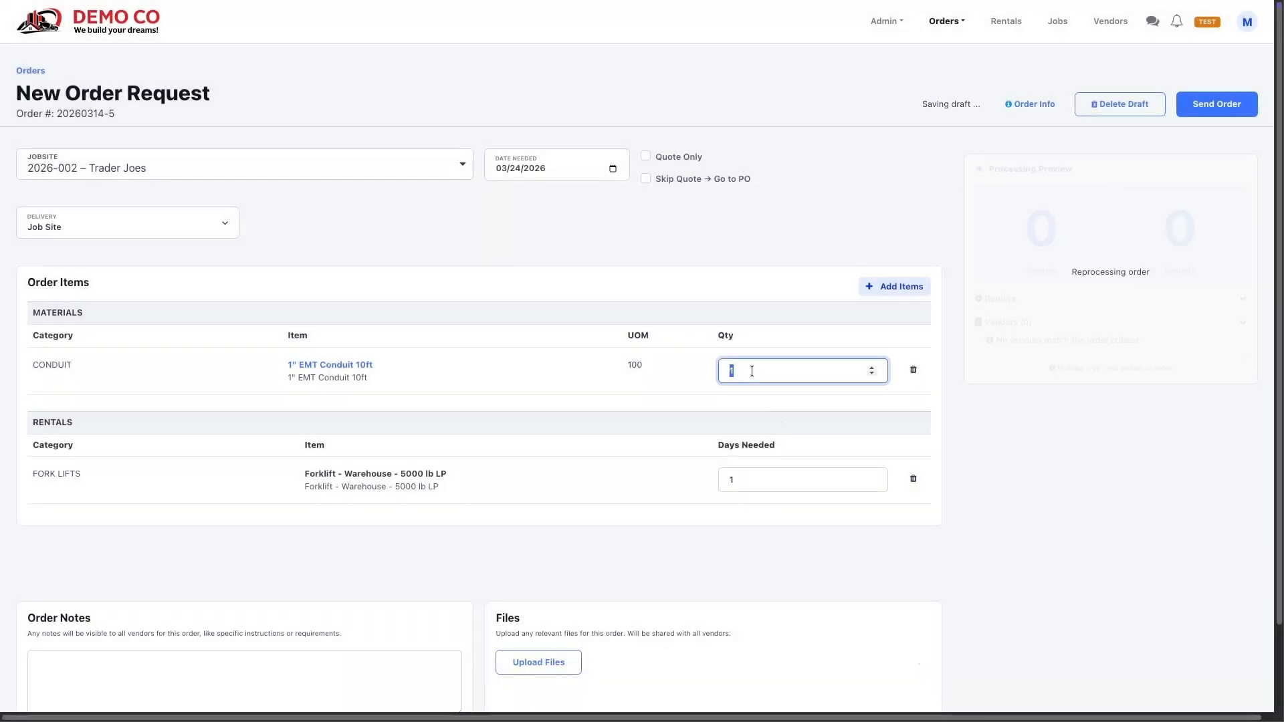
{"action": "type", "text": "100"}
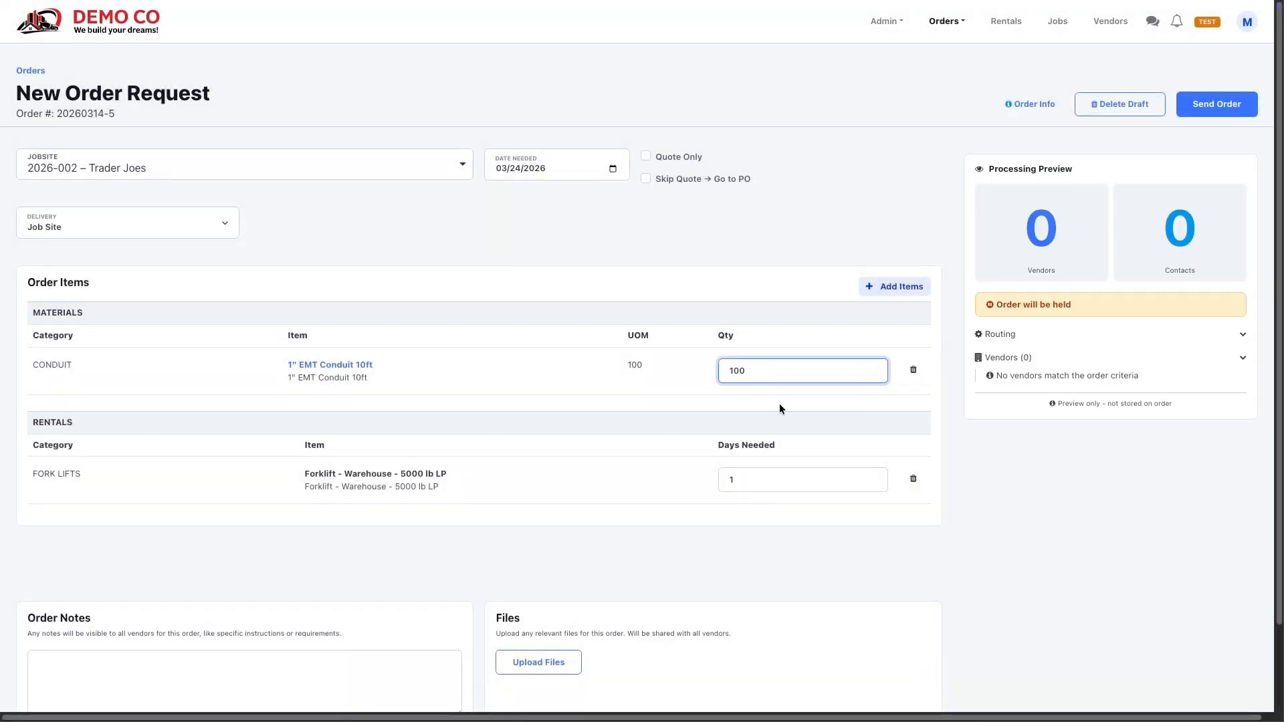
{"action": "left_click", "coordinate": [783, 404]}
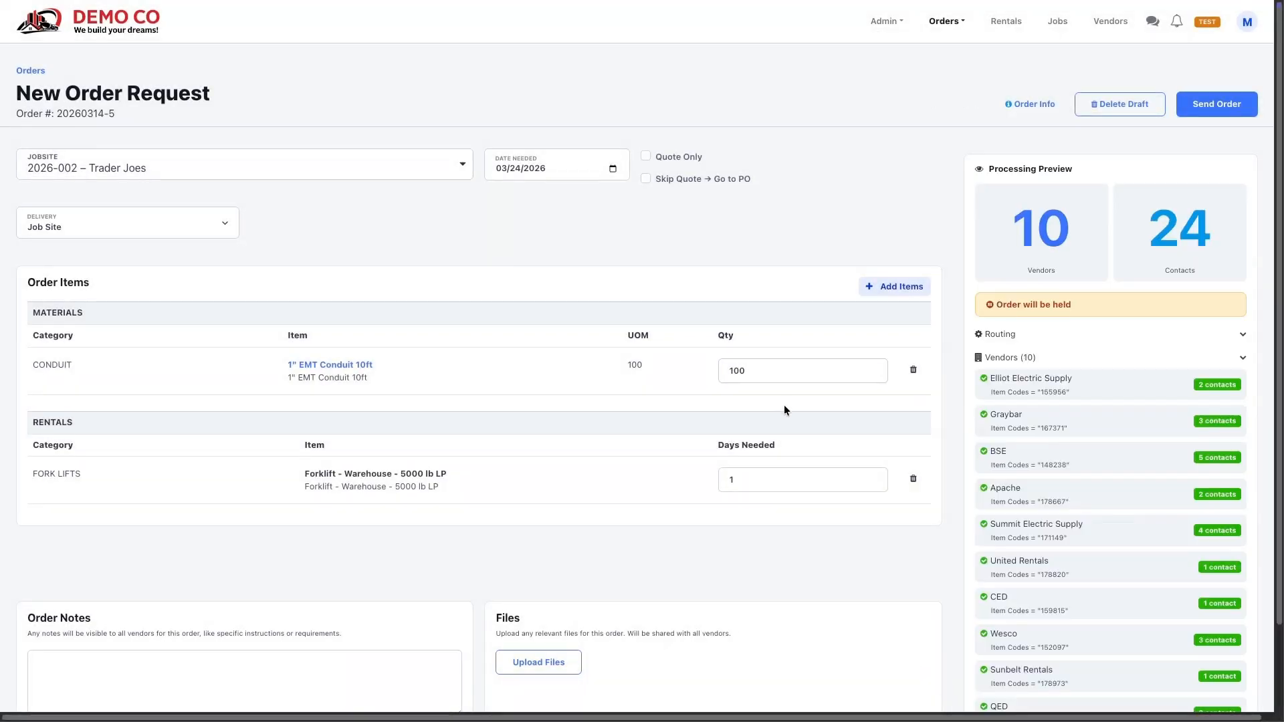
- Remove the warehouse forklift rental and the EMT conduit from the order
{"action": "left_click", "coordinate": [913, 481]}
{"action": "left_click", "coordinate": [912, 370]}
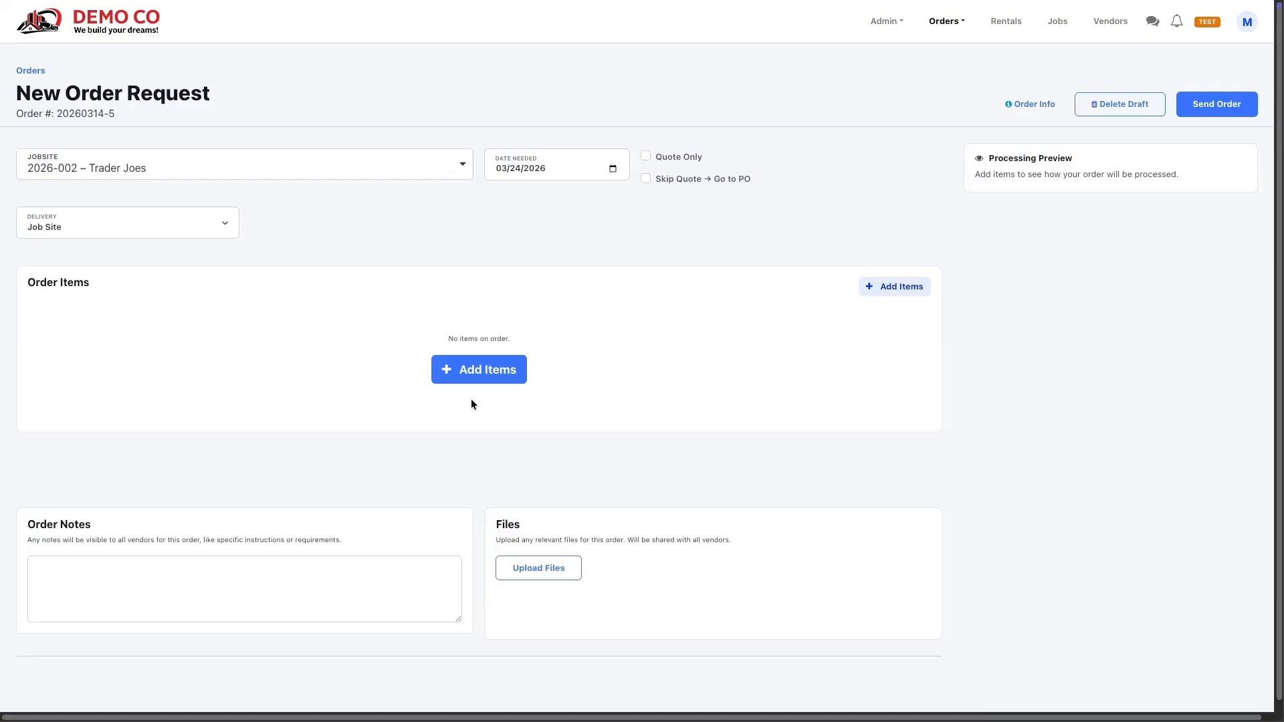
- Add the Lighting item kit to the order with RC Lurie as its only selected vendor
{"action": "left_click", "coordinate": [474, 371]}
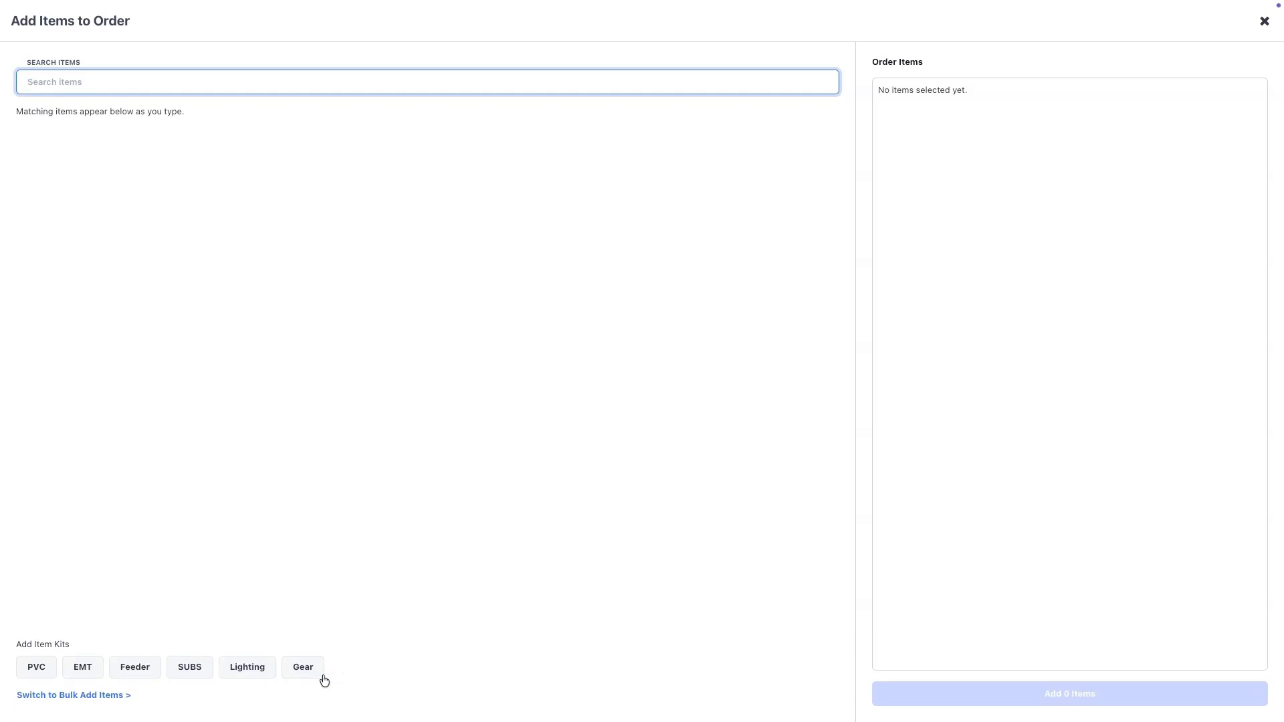
{"action": "left_click", "coordinate": [244, 666]}
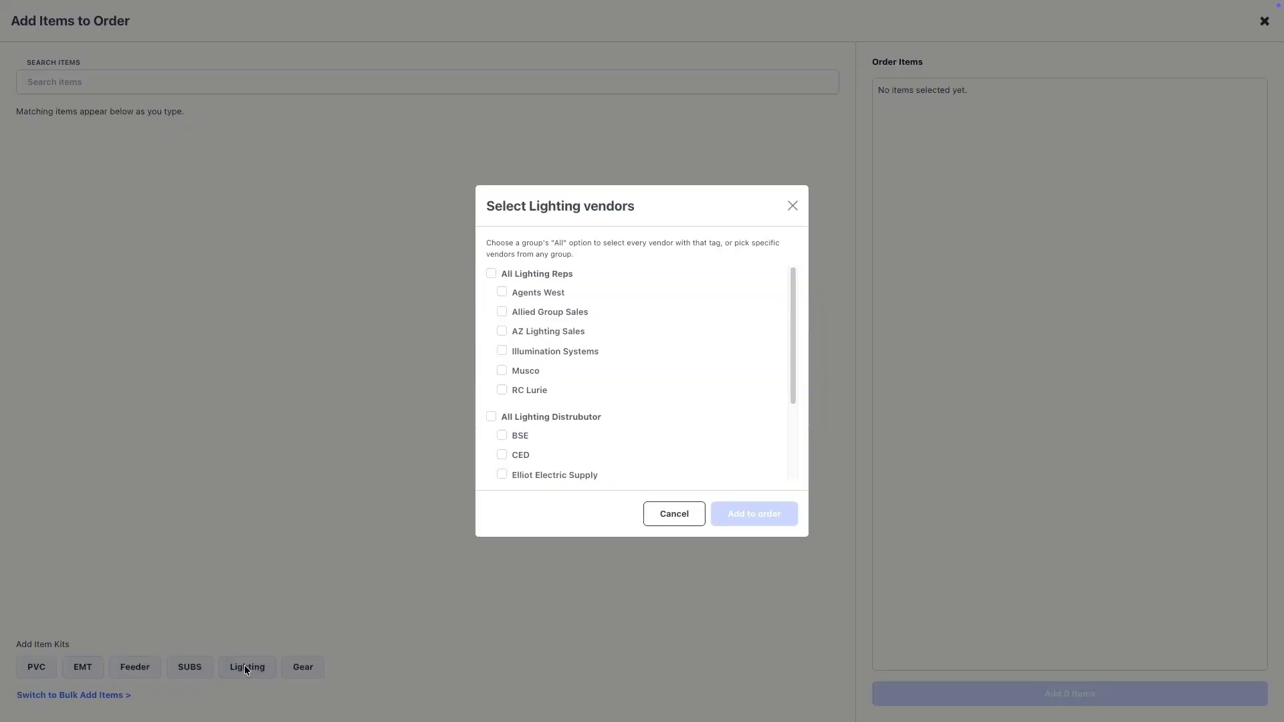
{"action": "left_click", "coordinate": [490, 273]}
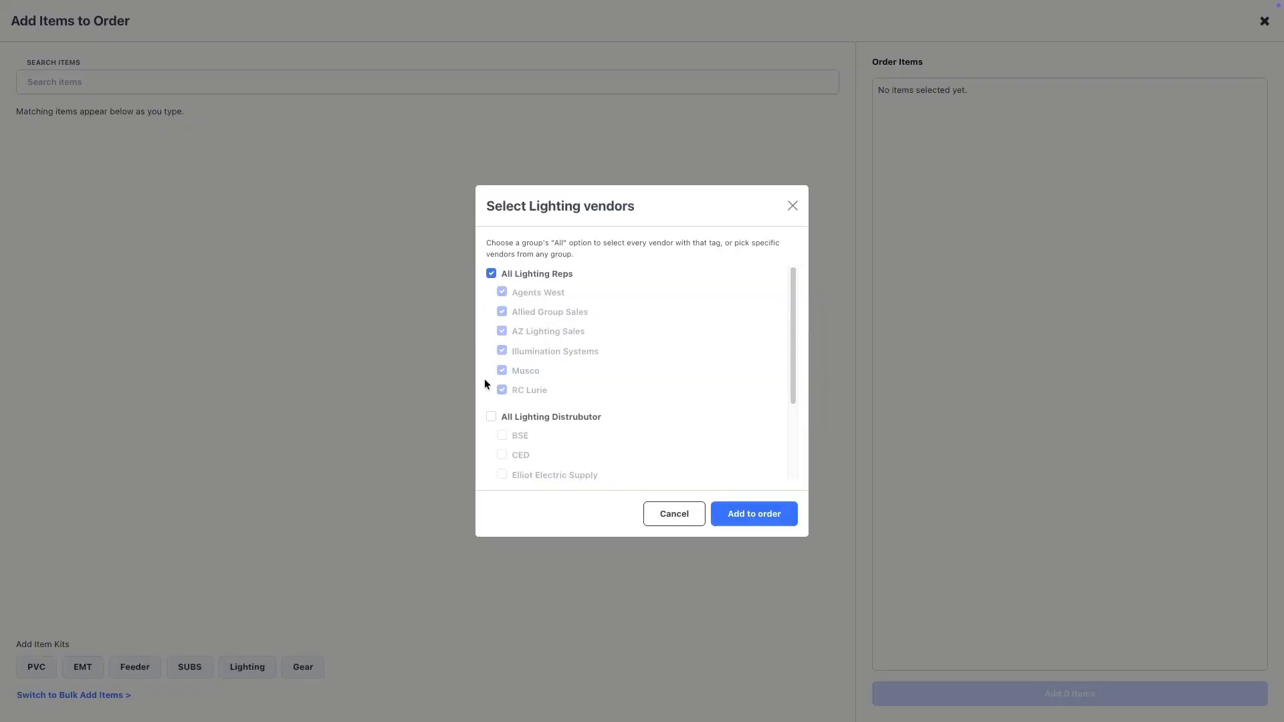
{"action": "left_click", "coordinate": [491, 273]}
{"action": "left_click", "coordinate": [491, 416]}
{"action": "left_click", "coordinate": [491, 417]}
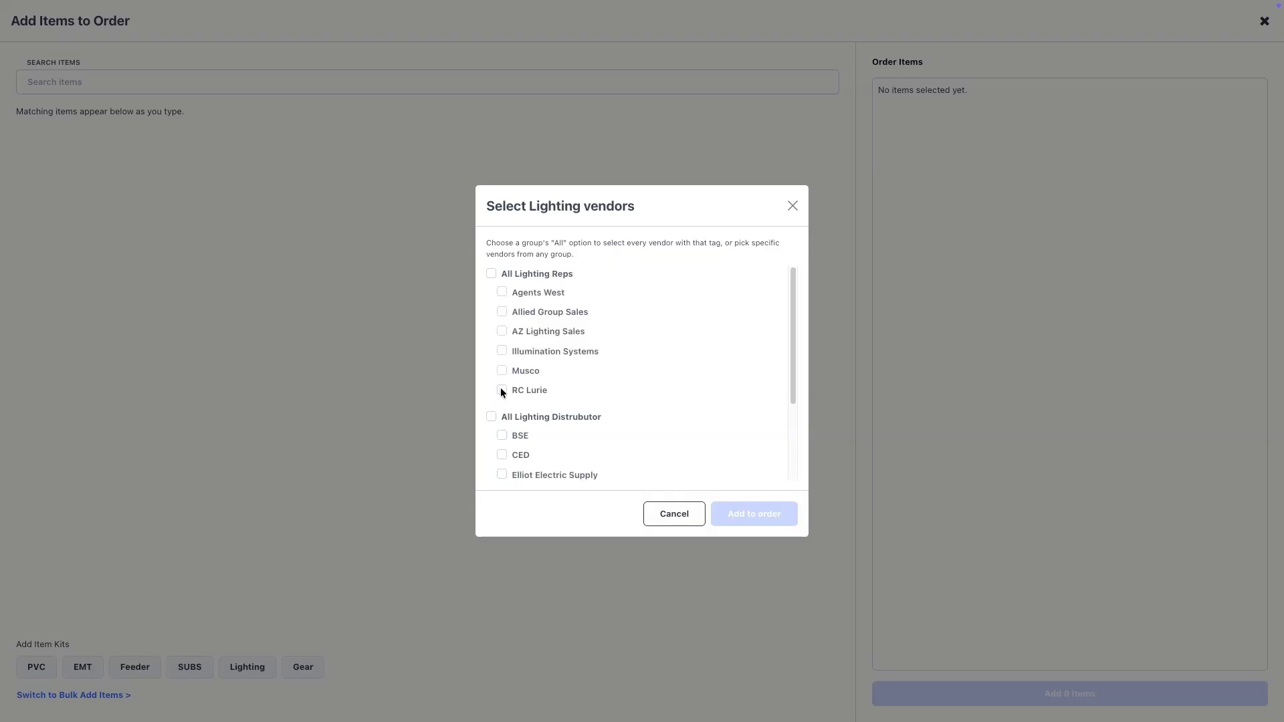
{"action": "left_click", "coordinate": [501, 389]}
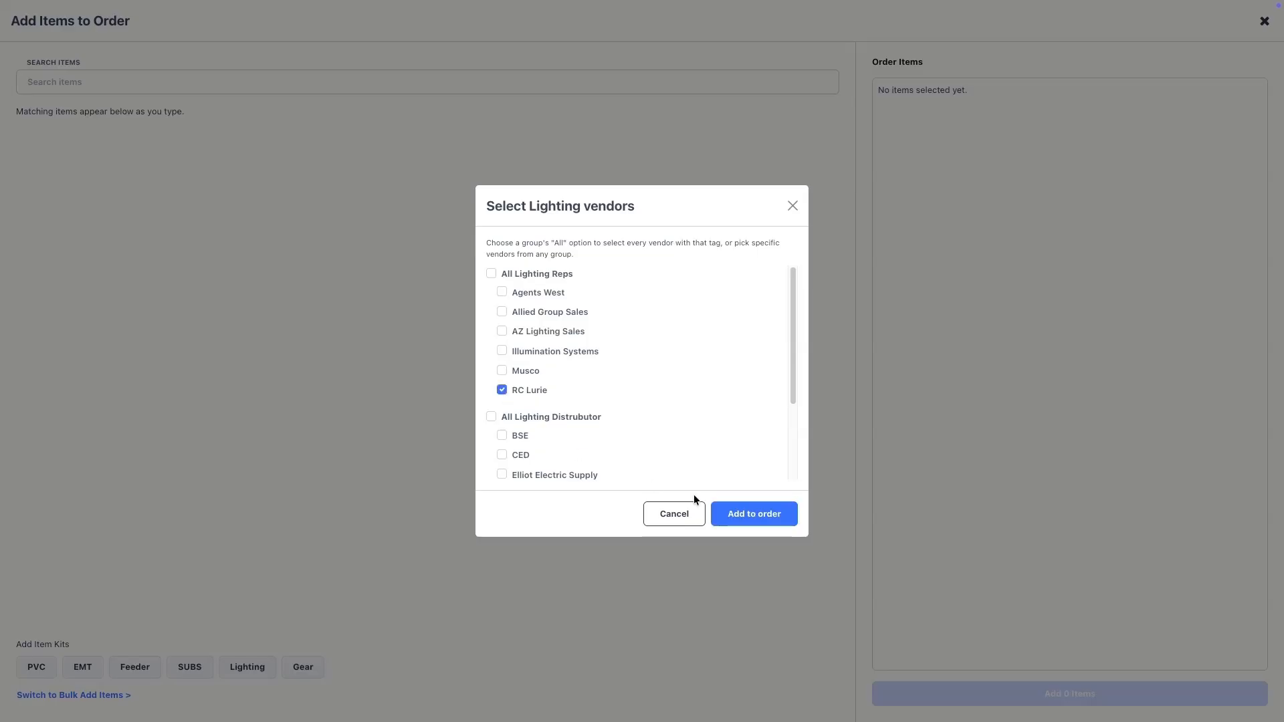
{"action": "left_click", "coordinate": [760, 515]}
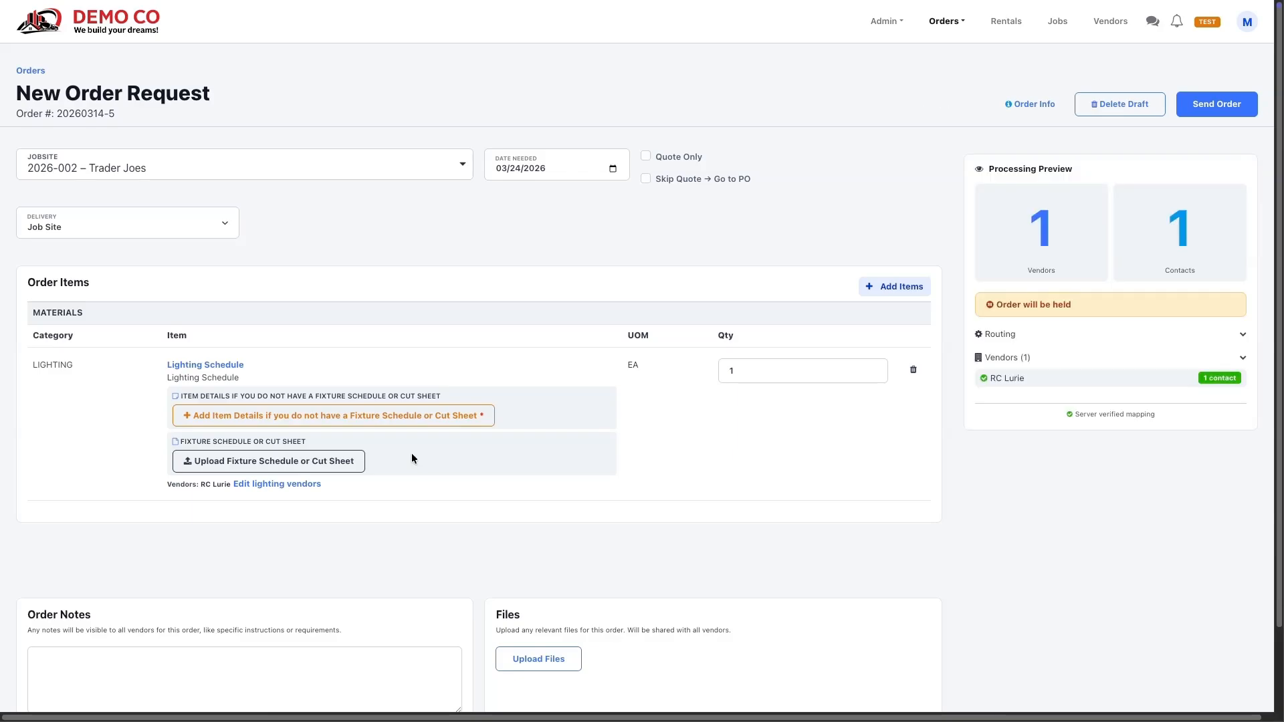
- Add the item details "schedule attached." to the Lighting Schedule item and save the notes
{"action": "left_click", "coordinate": [384, 417]}
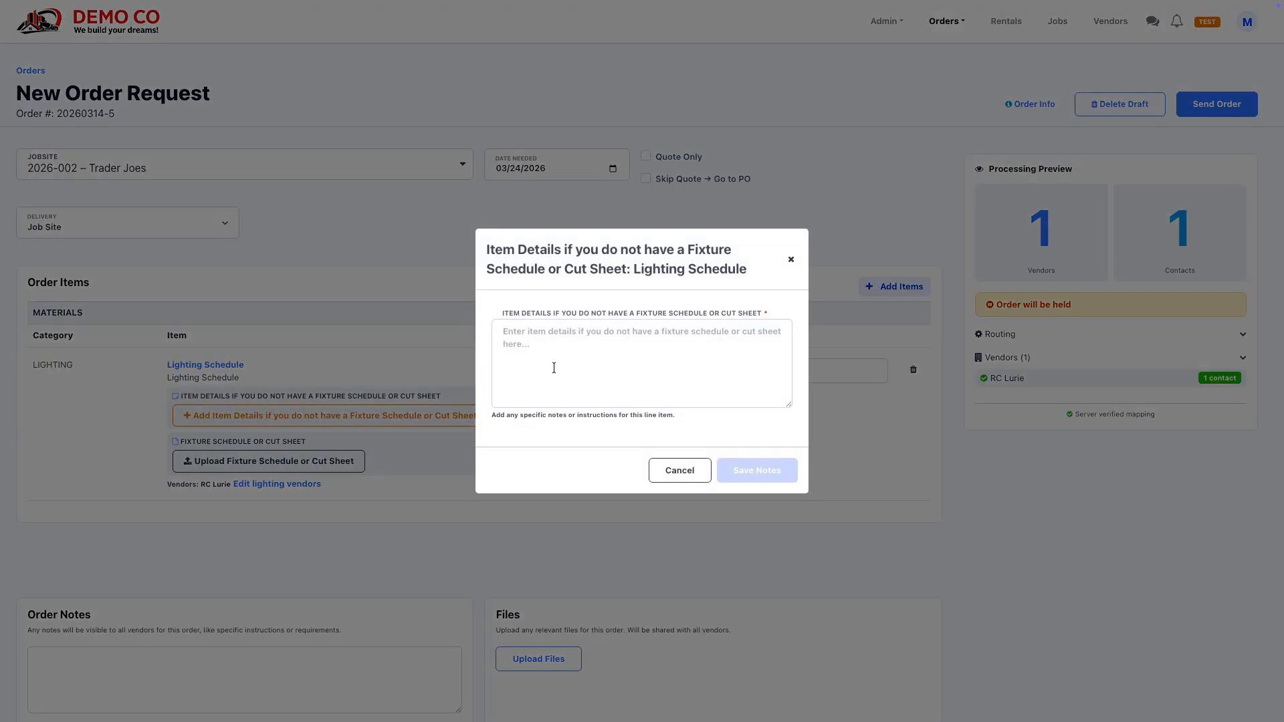
{"action": "left_click", "coordinate": [553, 368]}
{"action": "type", "text": "schedu"}
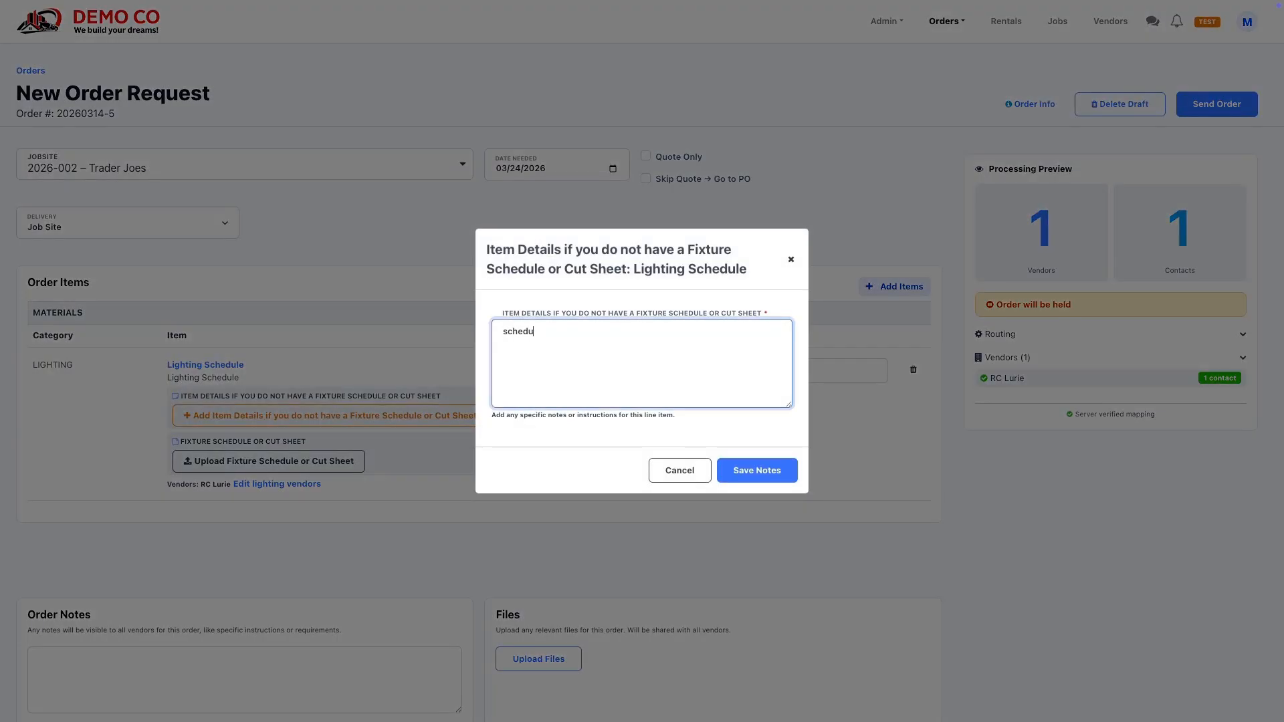
{"action": "type", "text": "le attached."}
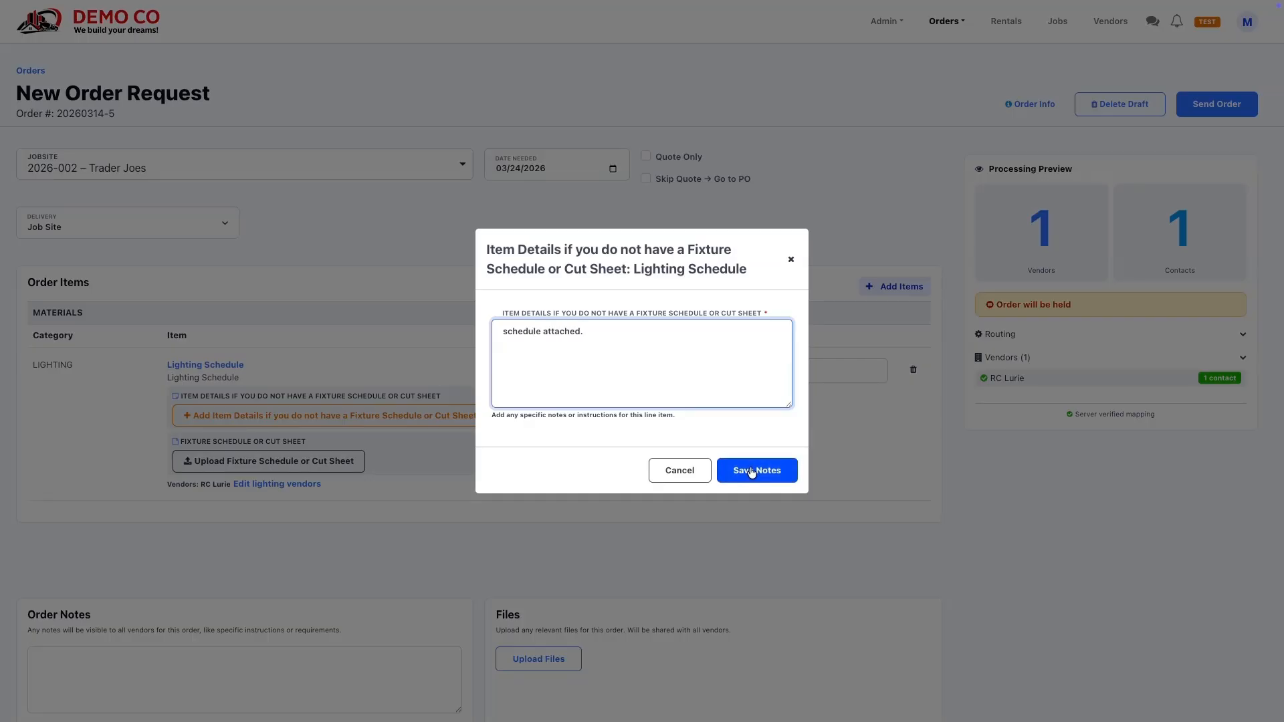
{"action": "left_click", "coordinate": [748, 468]}
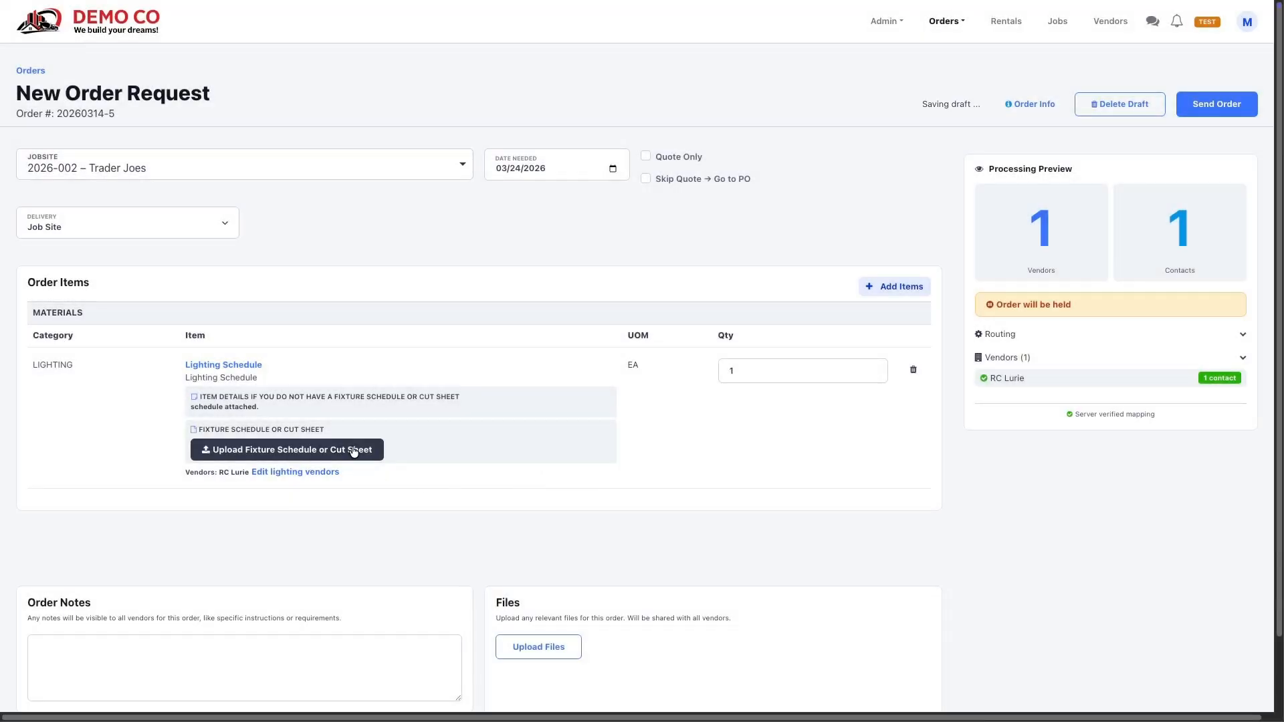
- Upload fixture schedule.pdf from Downloads as the Lighting Schedule item's fixture schedule
{"action": "left_click", "coordinate": [352, 447]}
{"action": "left_click", "coordinate": [381, 373]}
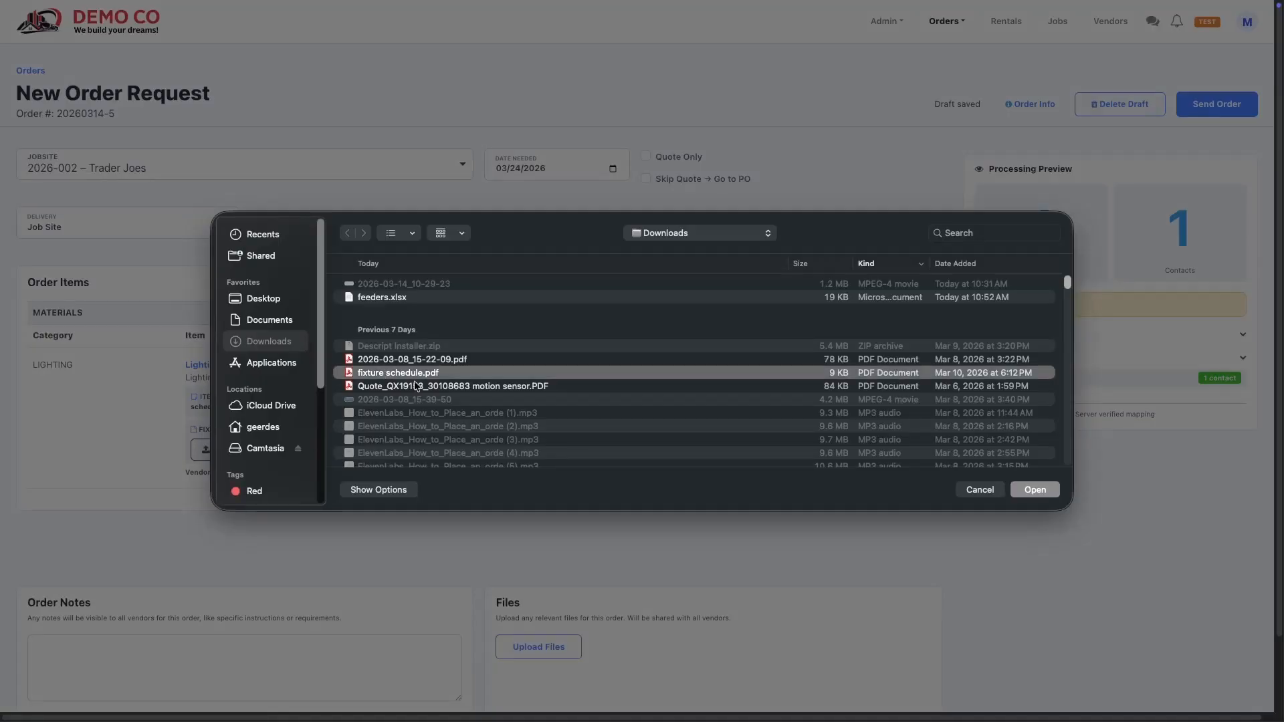
{"action": "left_click", "coordinate": [1033, 489]}
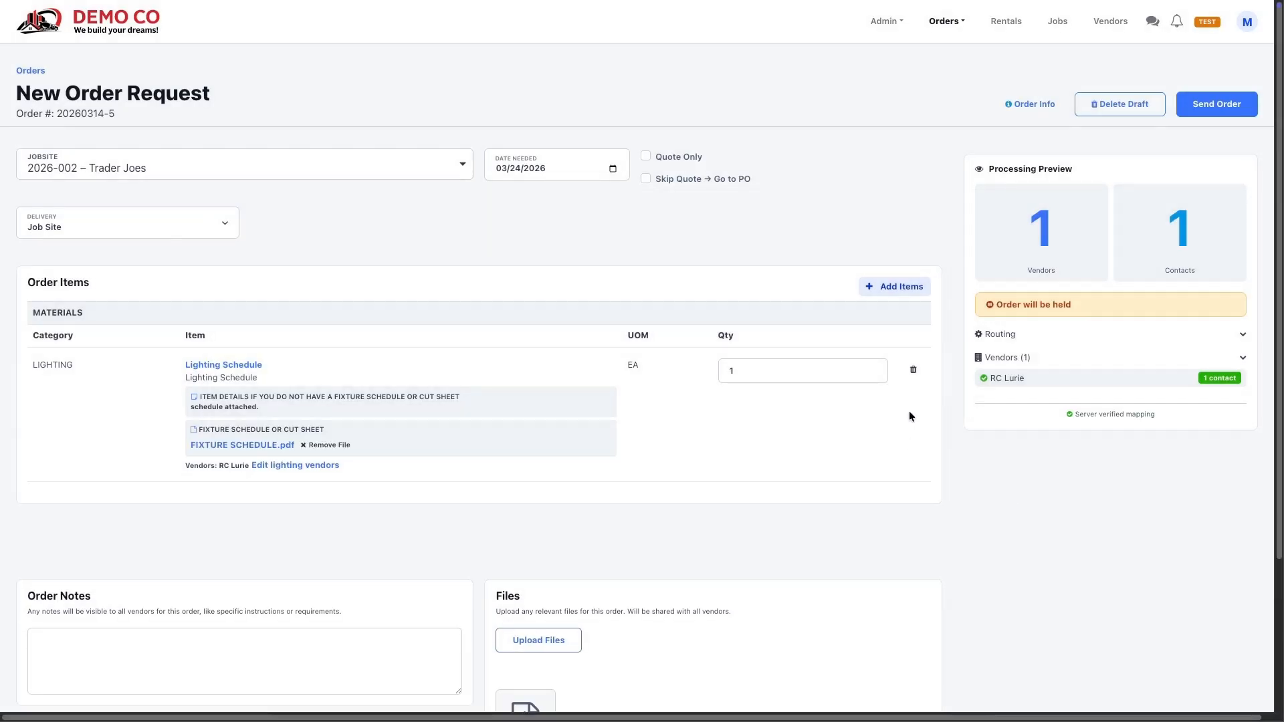
- Remove the Lighting Schedule item and add a custom material item named 4" myers hubs to the order
{"action": "left_click", "coordinate": [913, 370]}
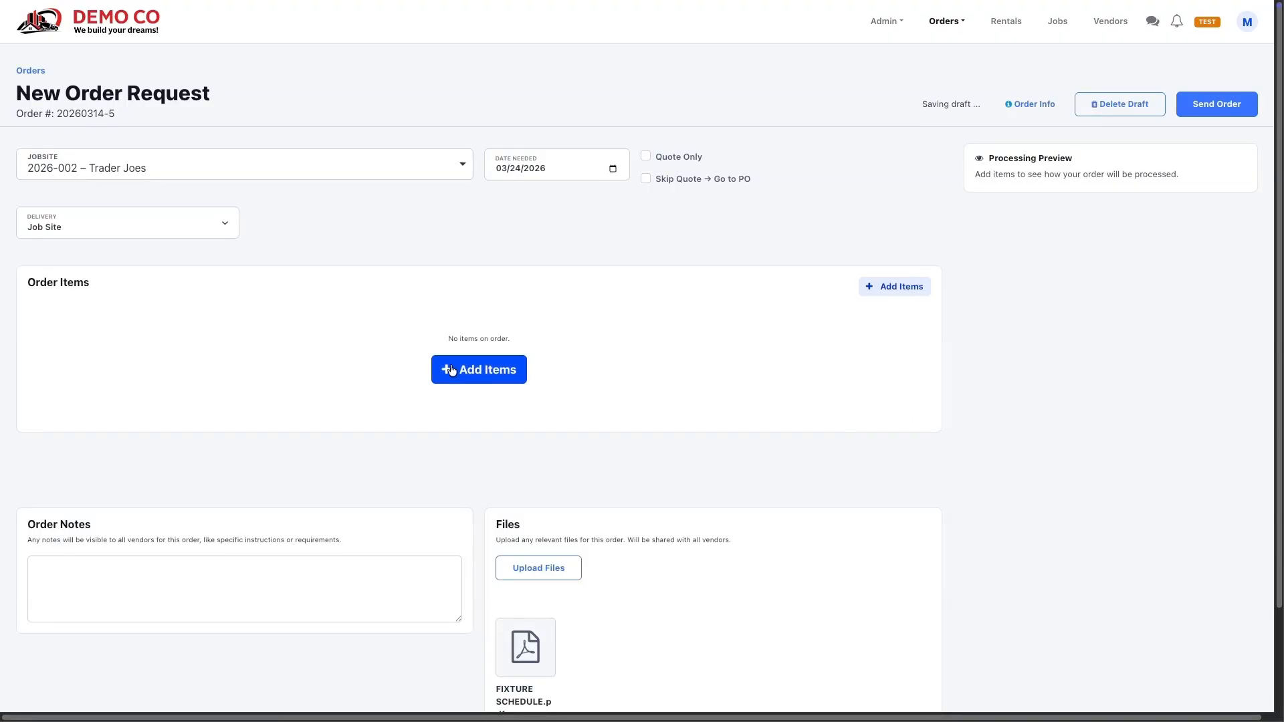
{"action": "left_click", "coordinate": [471, 370]}
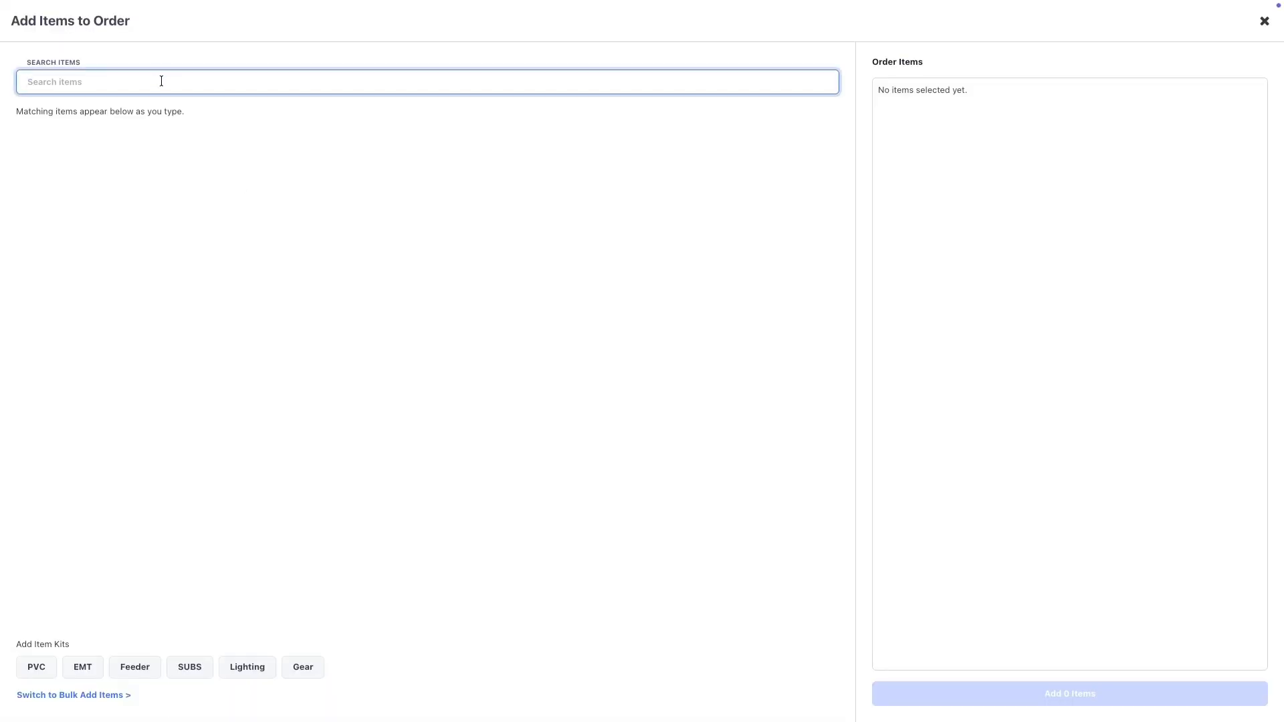
{"action": "type", "text": "Processing Preview"}
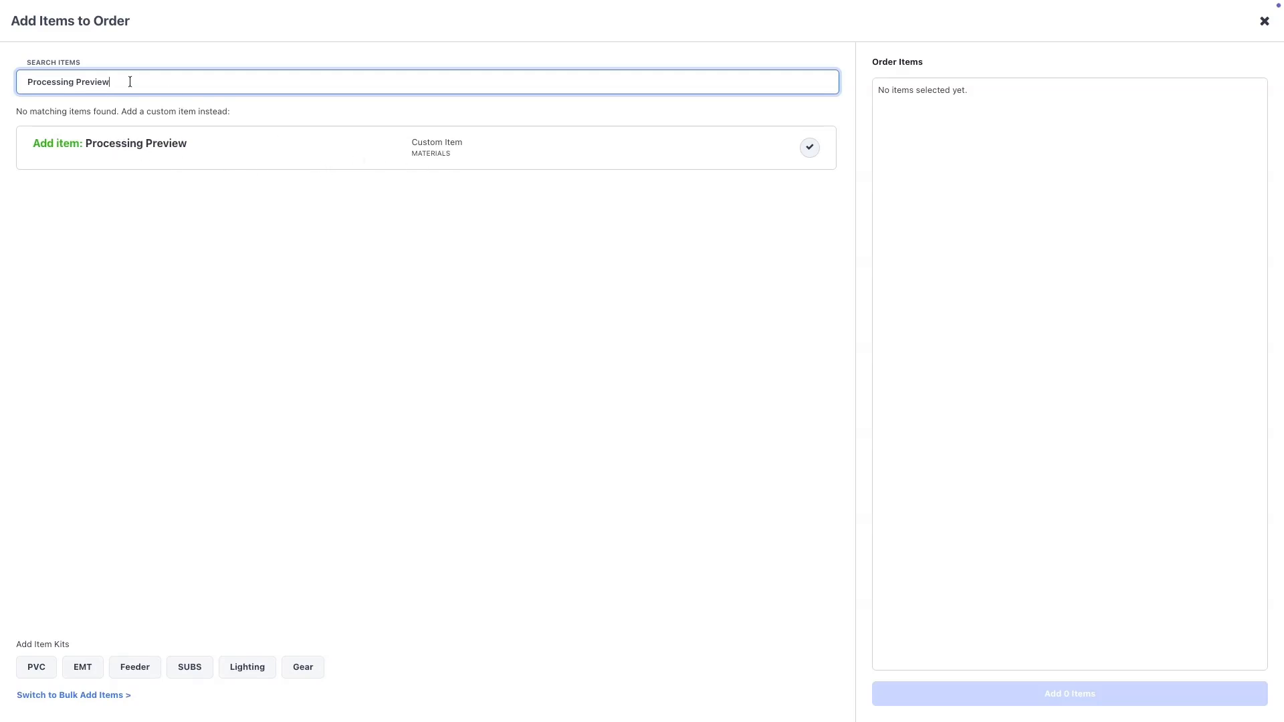
{"action": "left_click_drag", "start_coordinate": [129, 82], "coordinate": [11, 84]}
{"action": "type", "text": "4"}
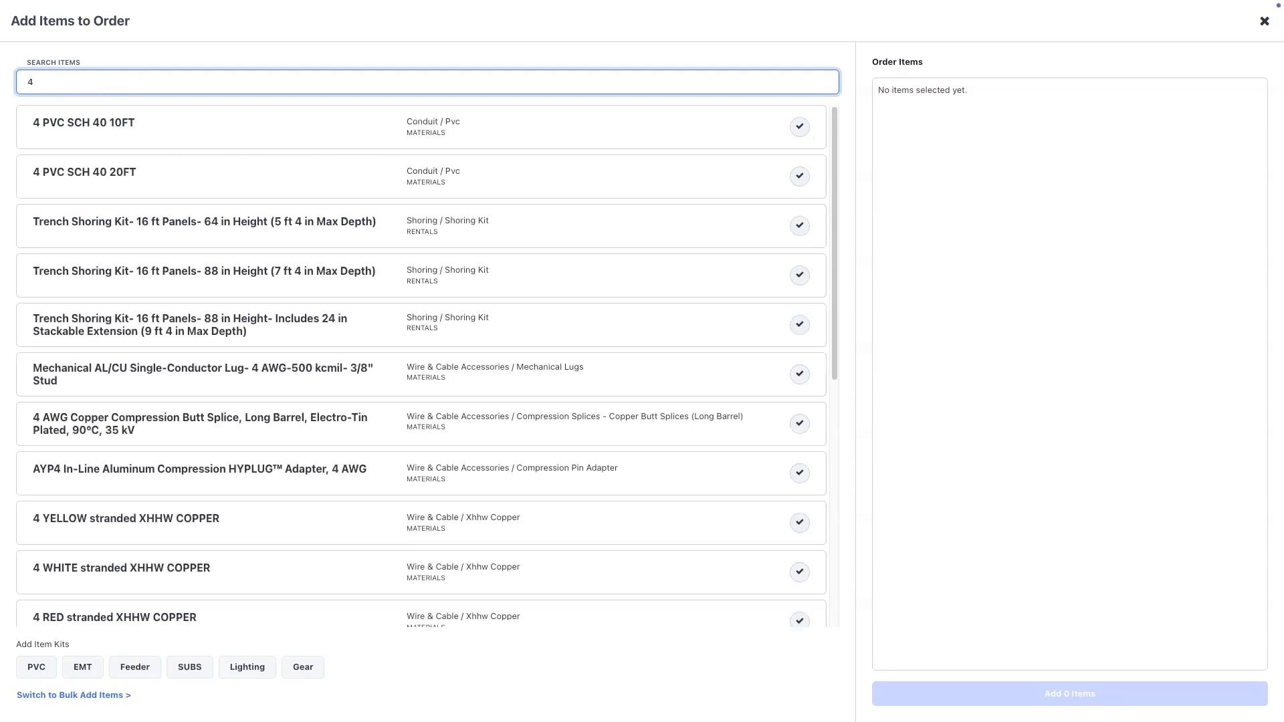
{"action": "type", "text": "\" myers hubs"}
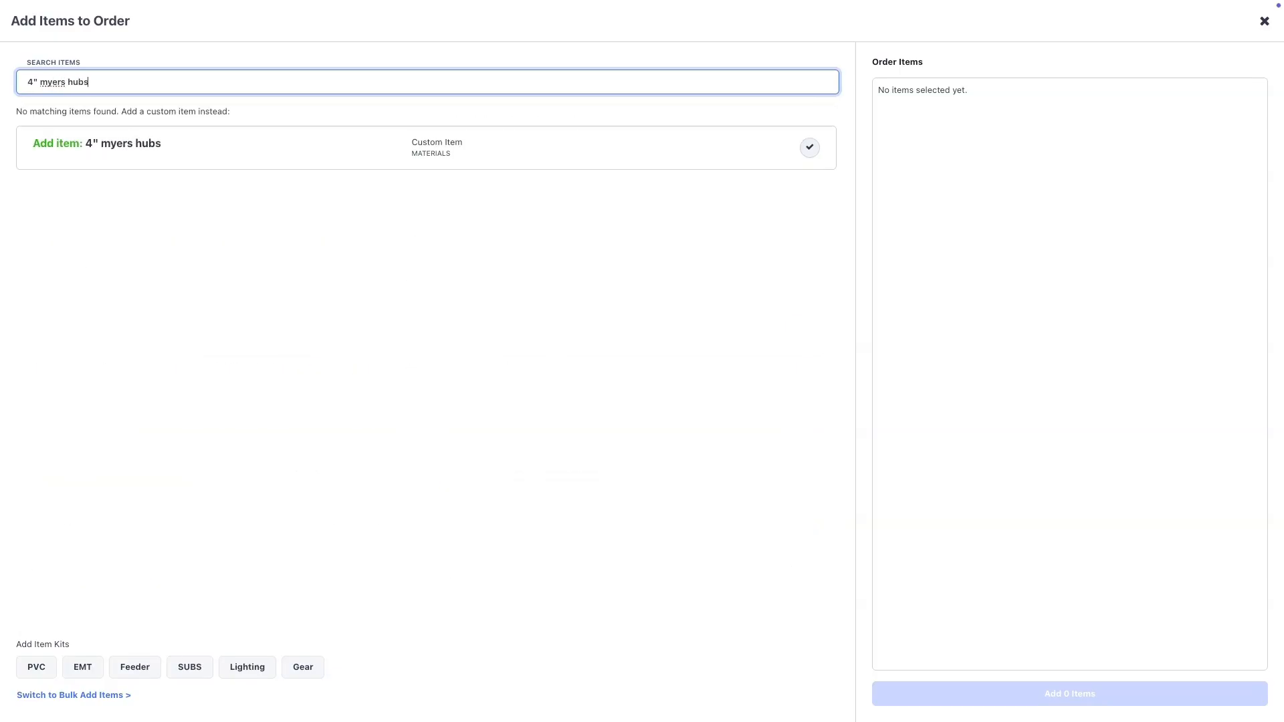
{"action": "left_click", "coordinate": [139, 156]}
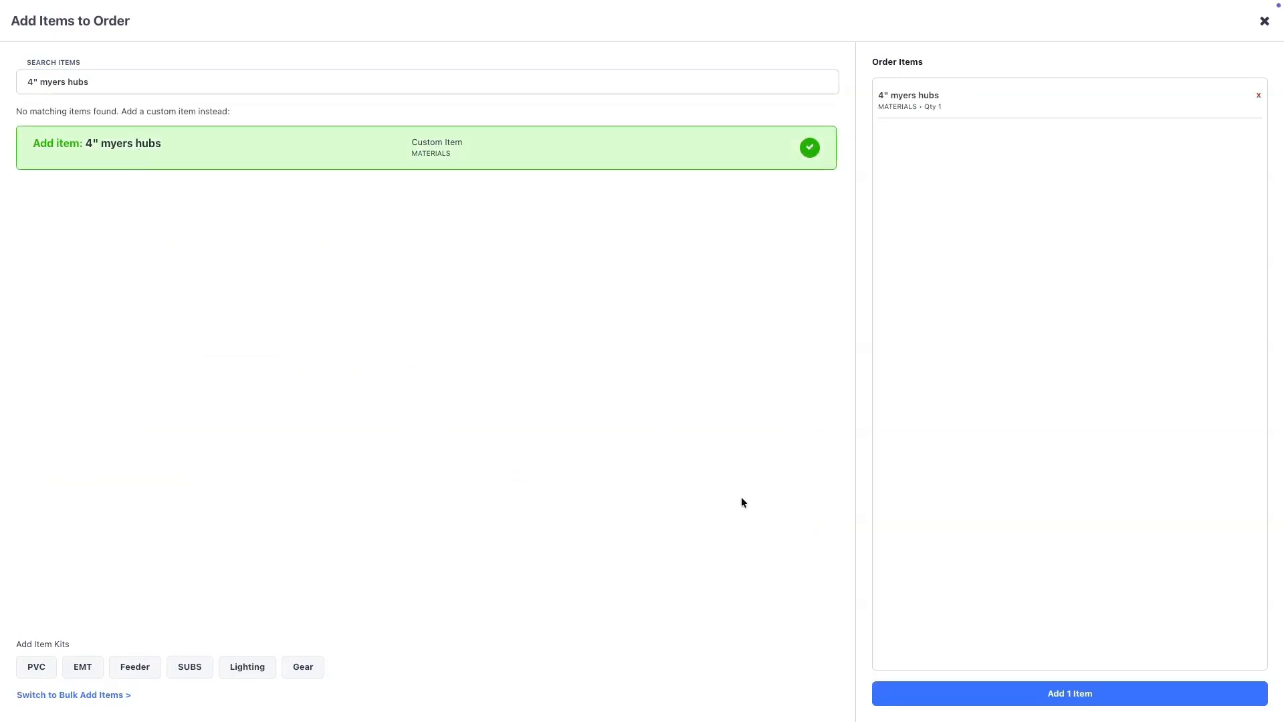
{"action": "left_click", "coordinate": [969, 694]}
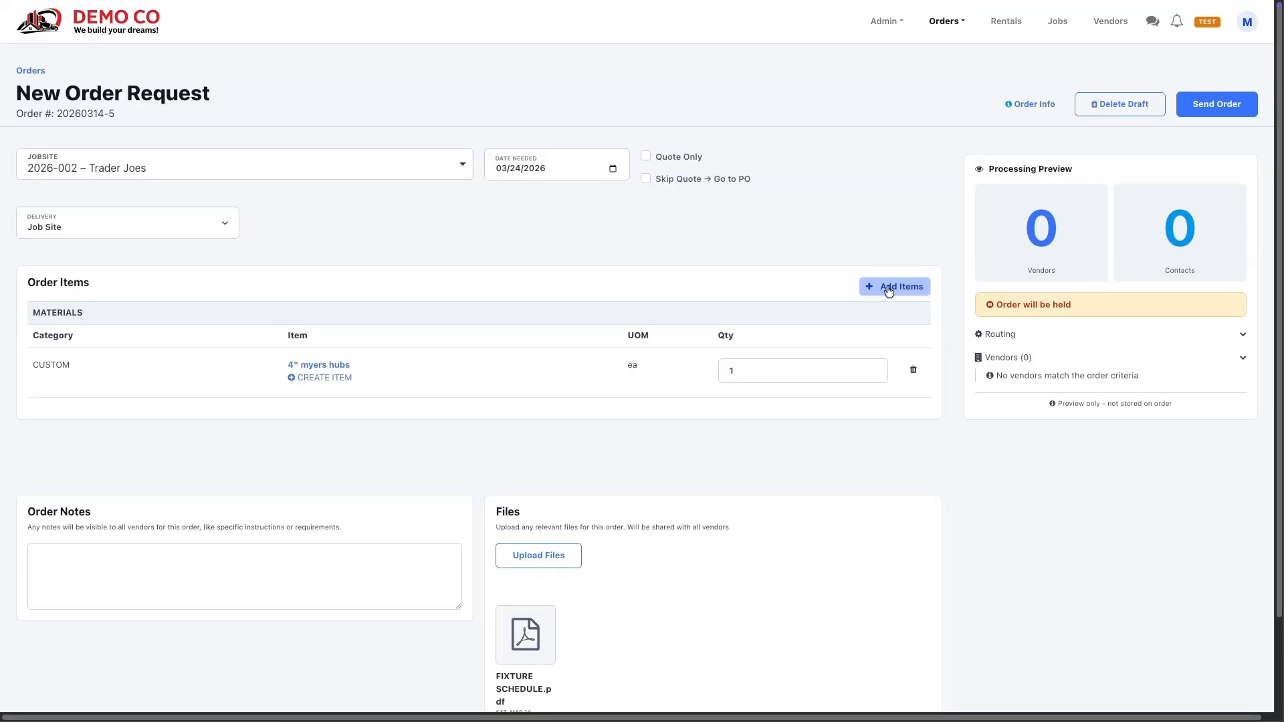
- Add the Forklift - Warehouse - 5000 lb LP rental and the Southwire Maxis 3K Tugger asset to the order
{"action": "left_click", "coordinate": [887, 287]}
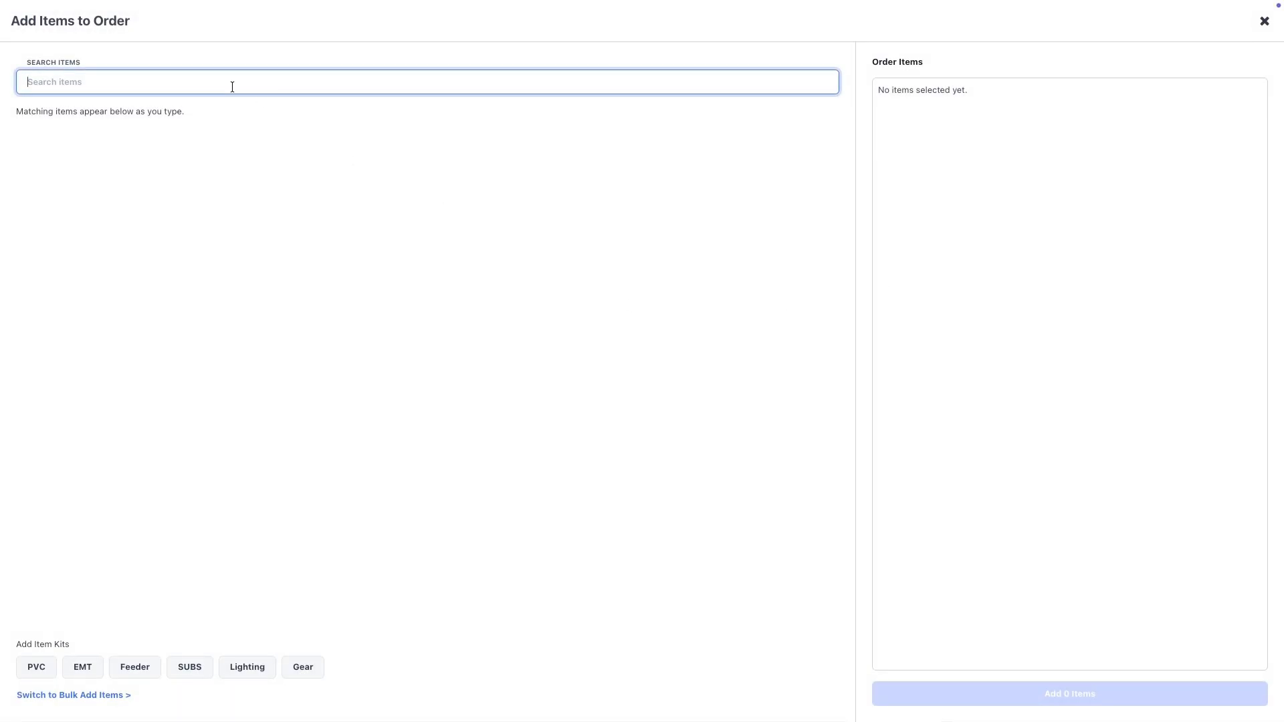
{"action": "type", "text": "forklift"}
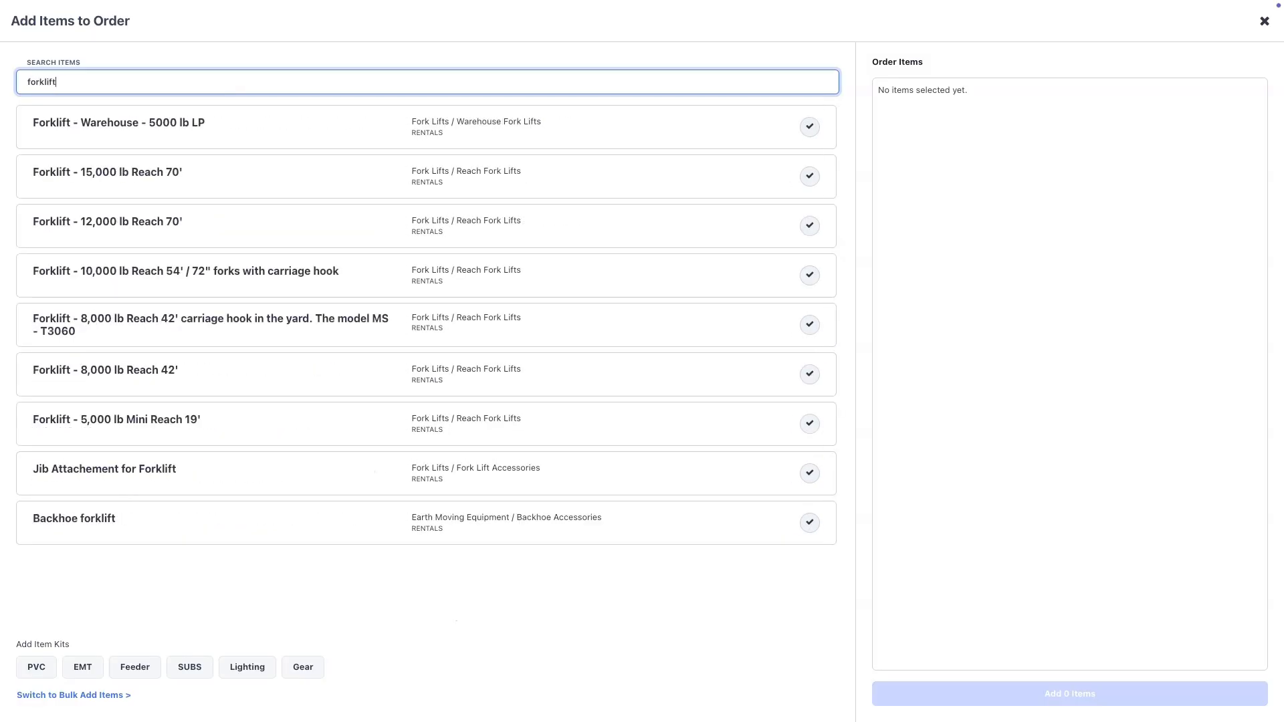
{"action": "left_click", "coordinate": [187, 122]}
{"action": "double_click", "coordinate": [162, 85]}
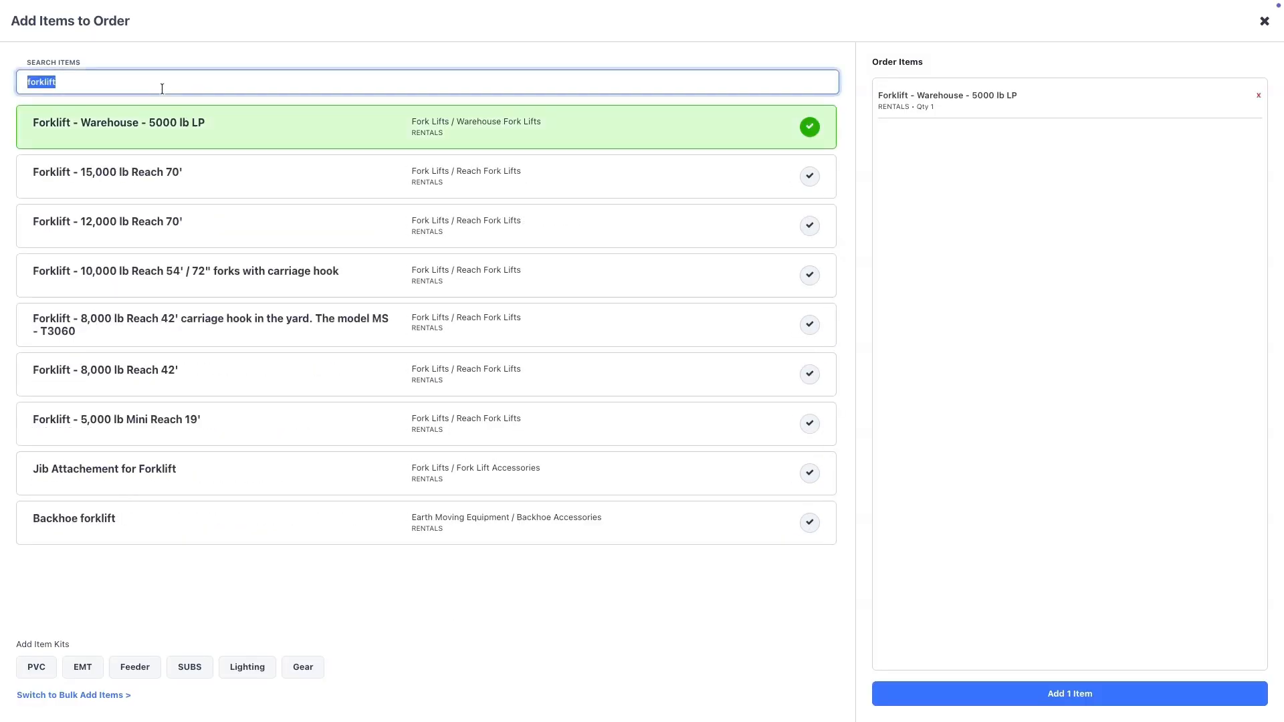
{"action": "type", "text": "t"}
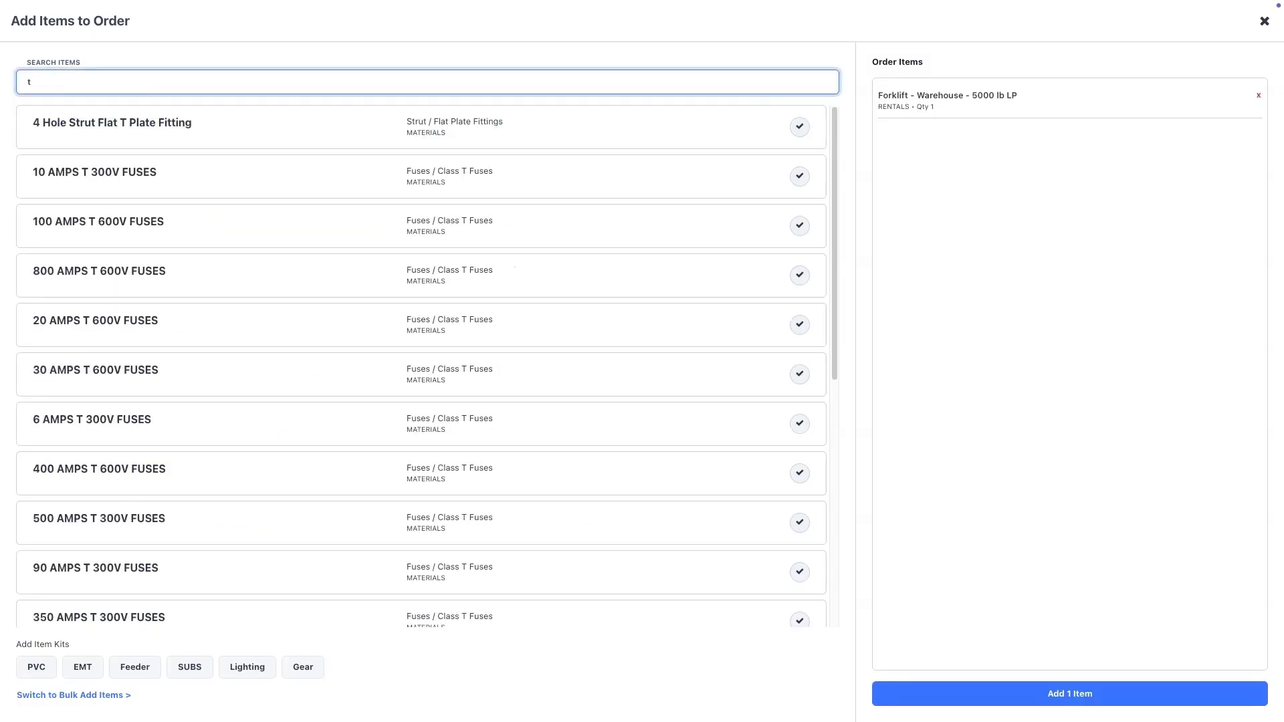
{"action": "type", "text": "ugger"}
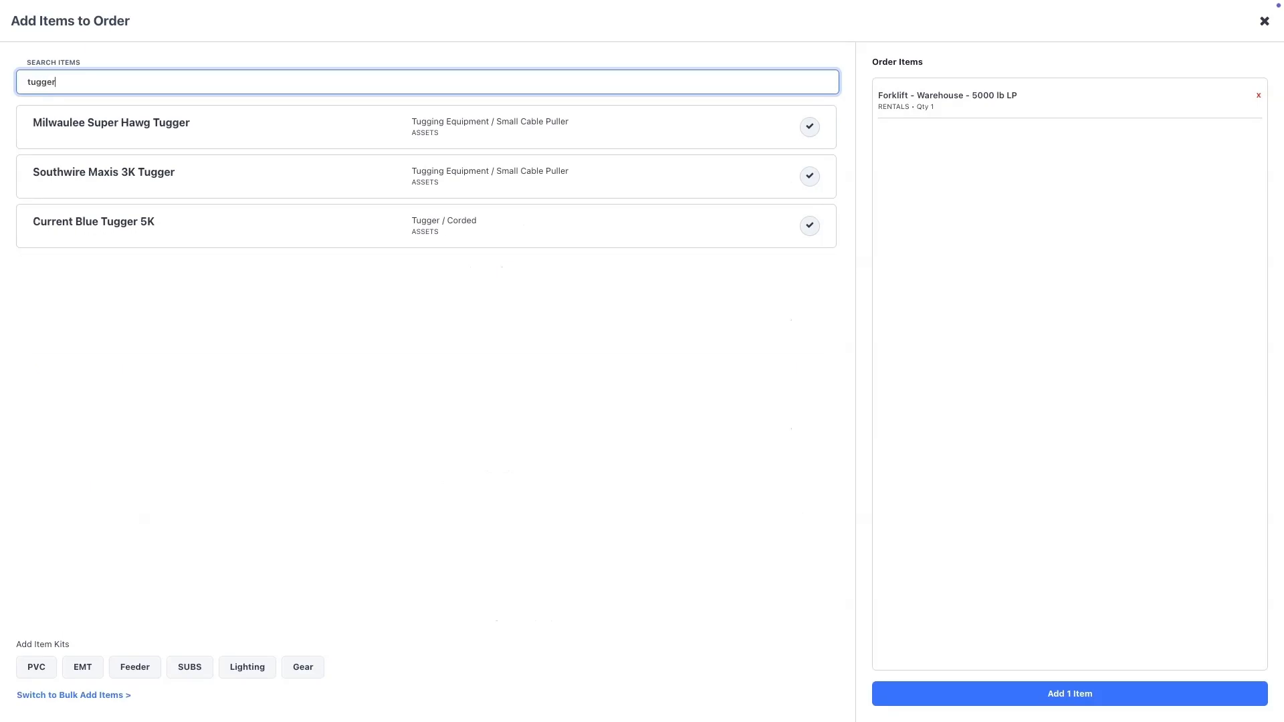
{"action": "left_click", "coordinate": [203, 177]}
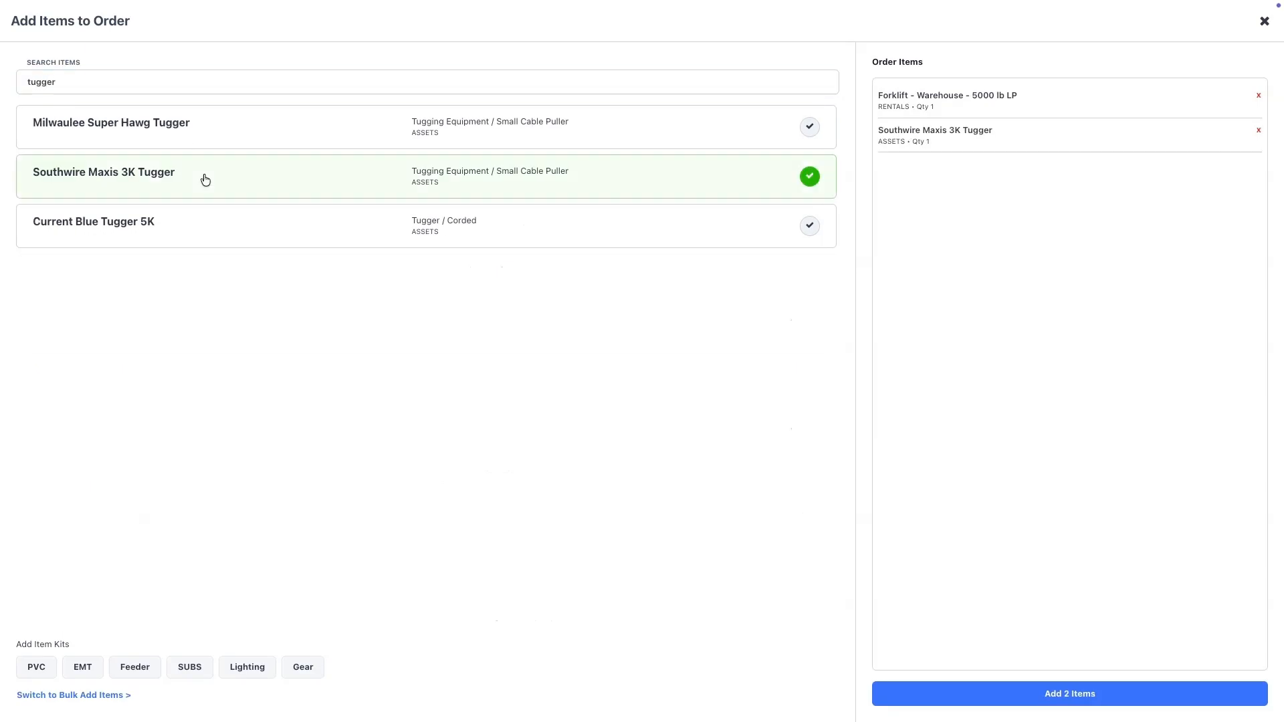
{"action": "left_click", "coordinate": [1023, 694]}
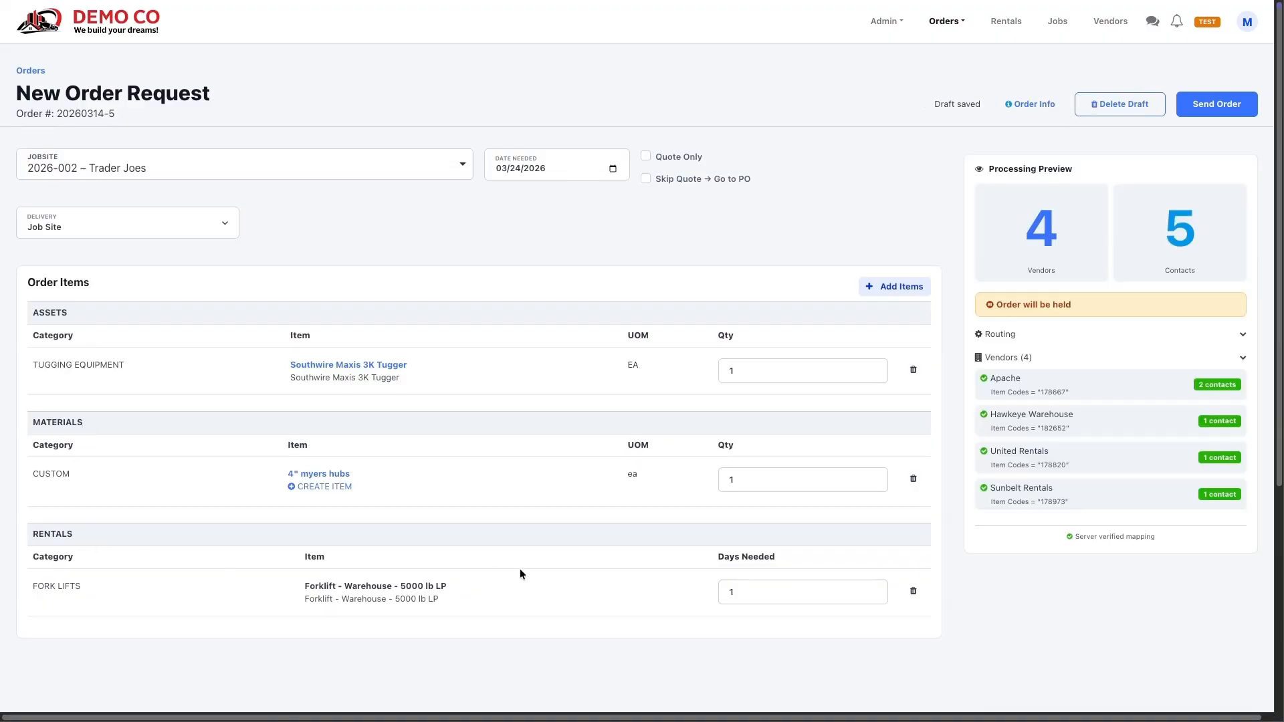
- Set the days needed for the warehouse forklift rental to 2
{"action": "scroll", "coordinate": [844, 568], "scroll_direction": "down", "scroll_amount": 2}
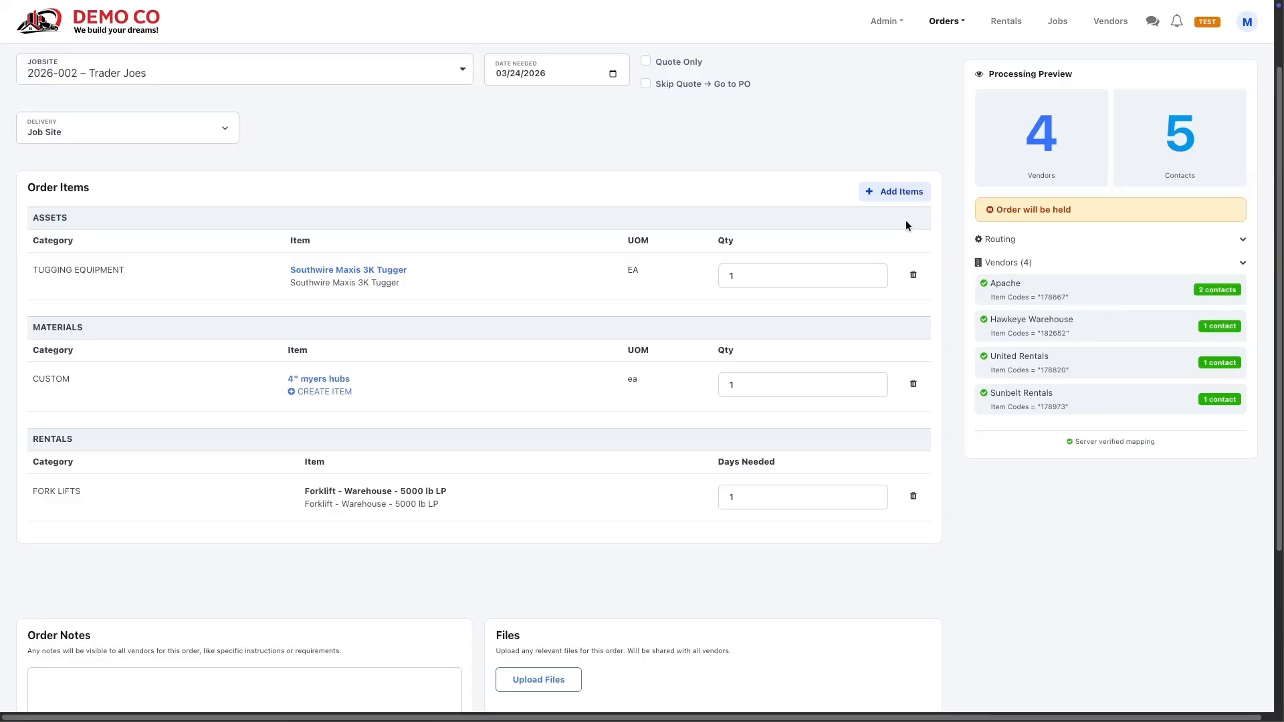
{"action": "left_click", "coordinate": [750, 499]}
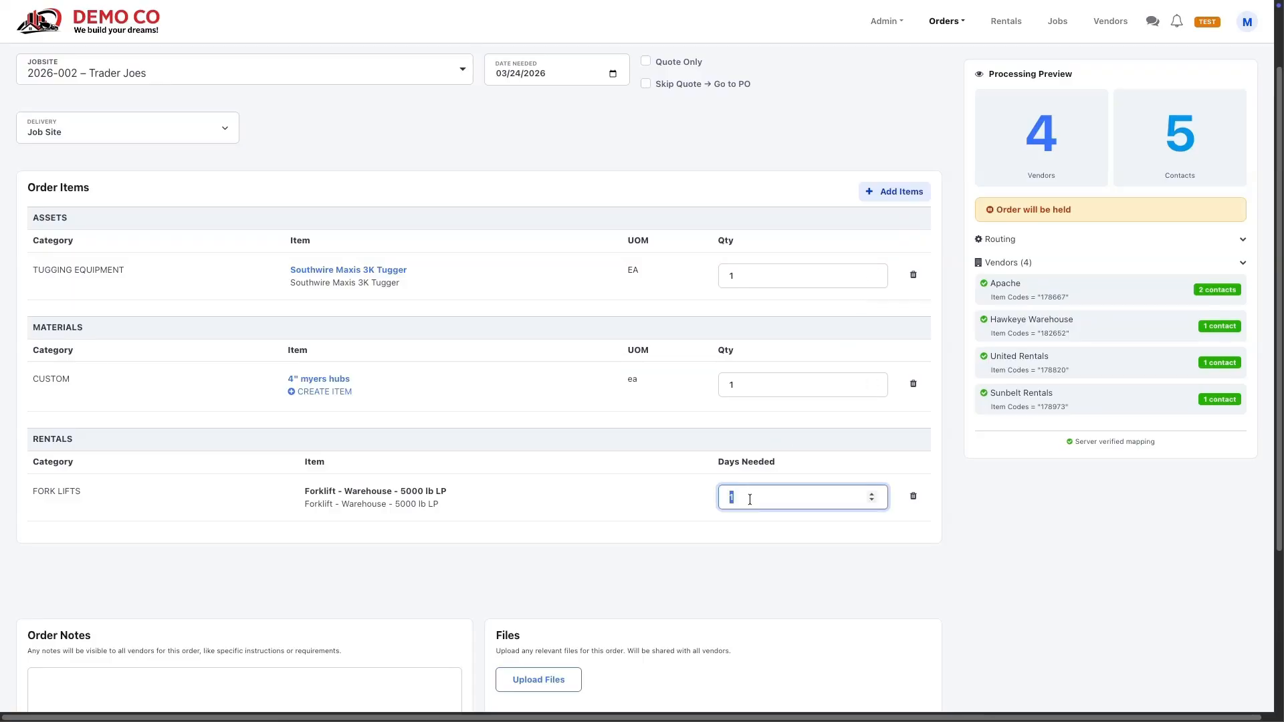
{"action": "type", "text": "1"}
{"action": "left_click", "coordinate": [792, 441]}
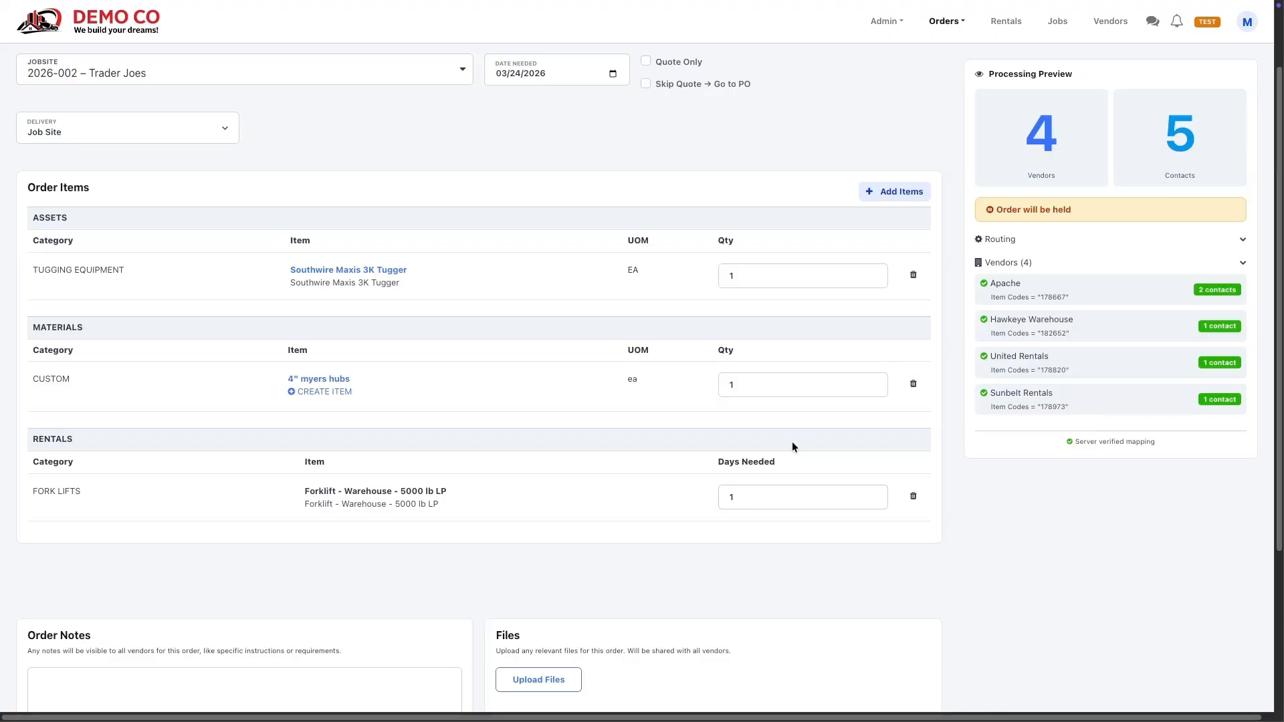
{"action": "left_click", "coordinate": [789, 496]}
{"action": "type", "text": "2"}
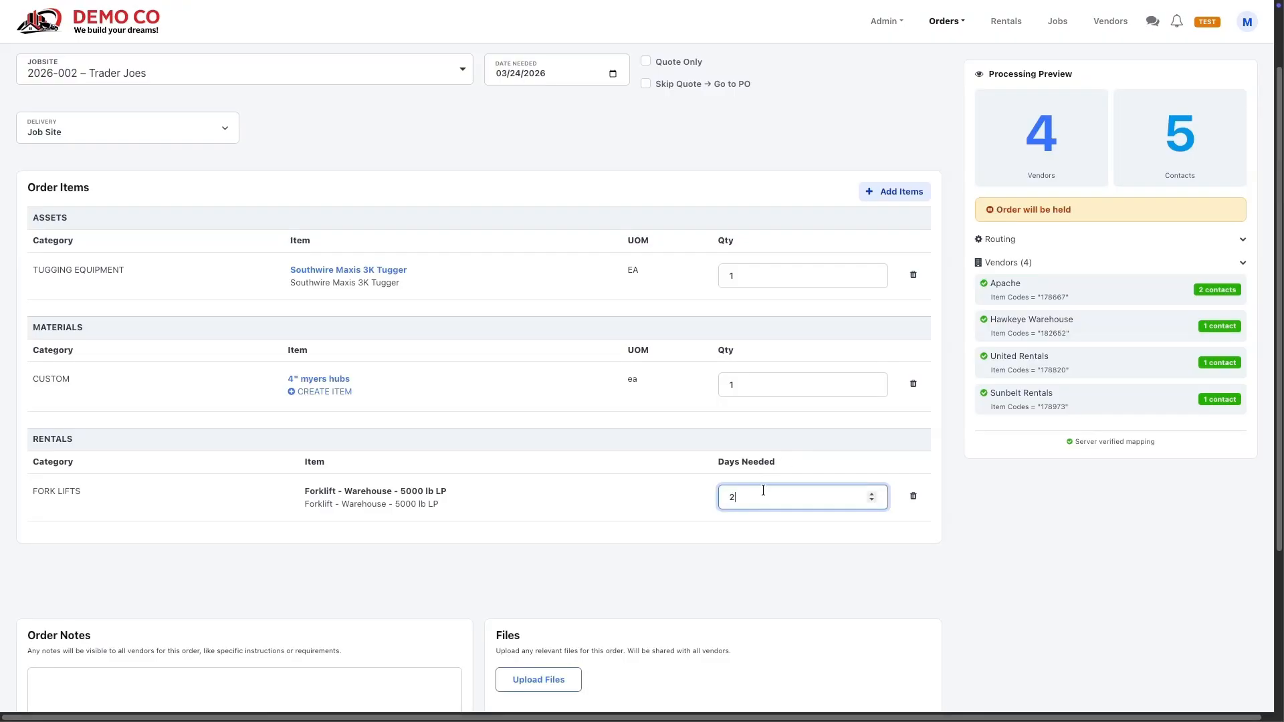
{"action": "left_click", "coordinate": [792, 439]}
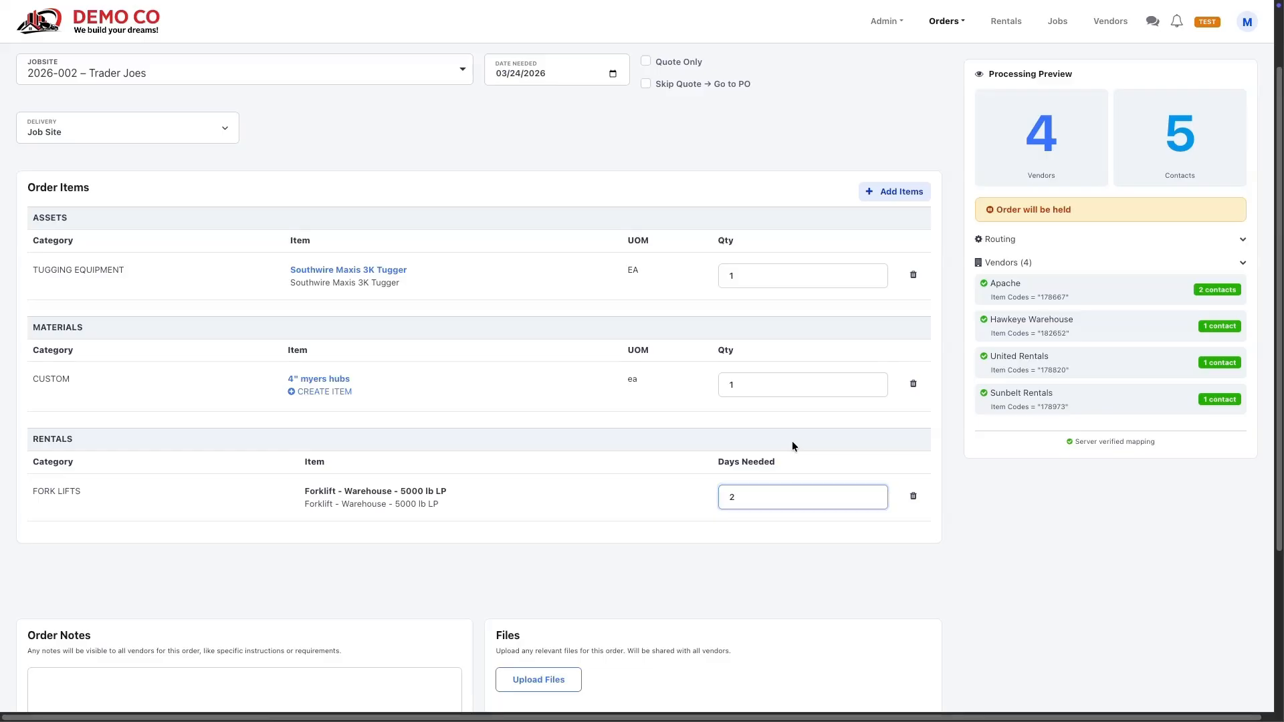
- Start a new item from the SUBS kit with Core Drill as its service
{"action": "left_click", "coordinate": [886, 194]}
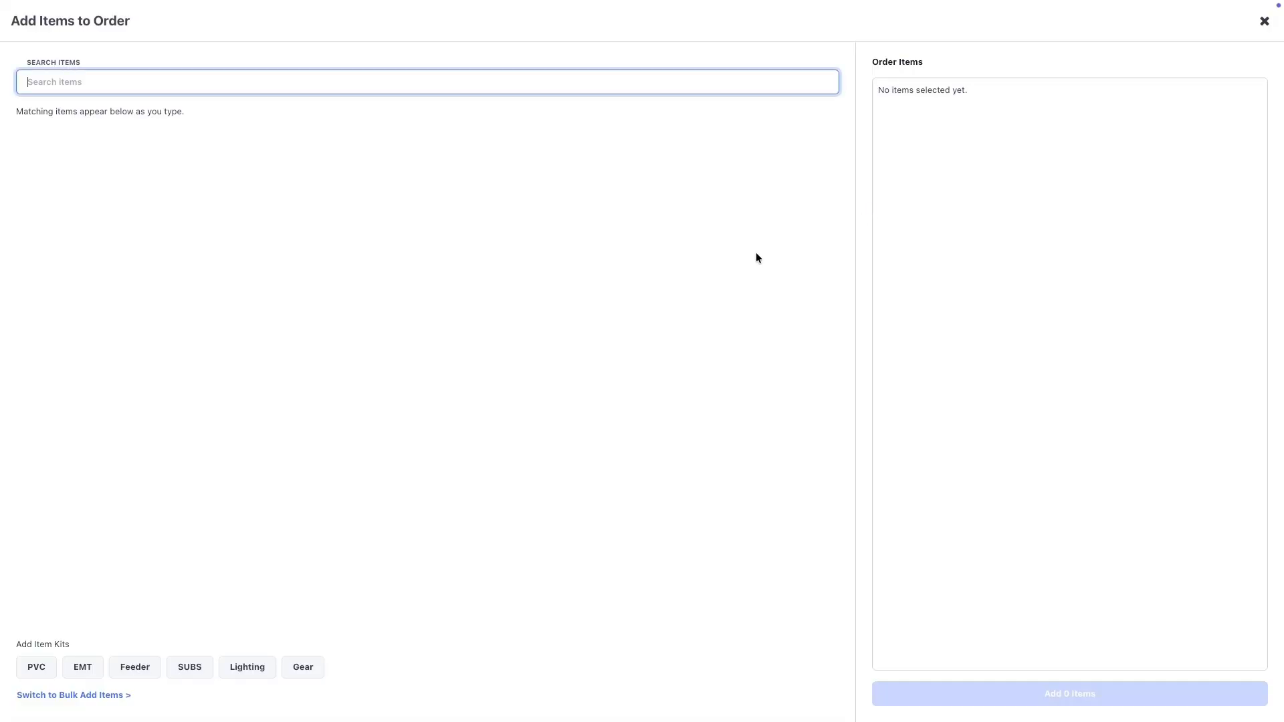
{"action": "left_click", "coordinate": [188, 670]}
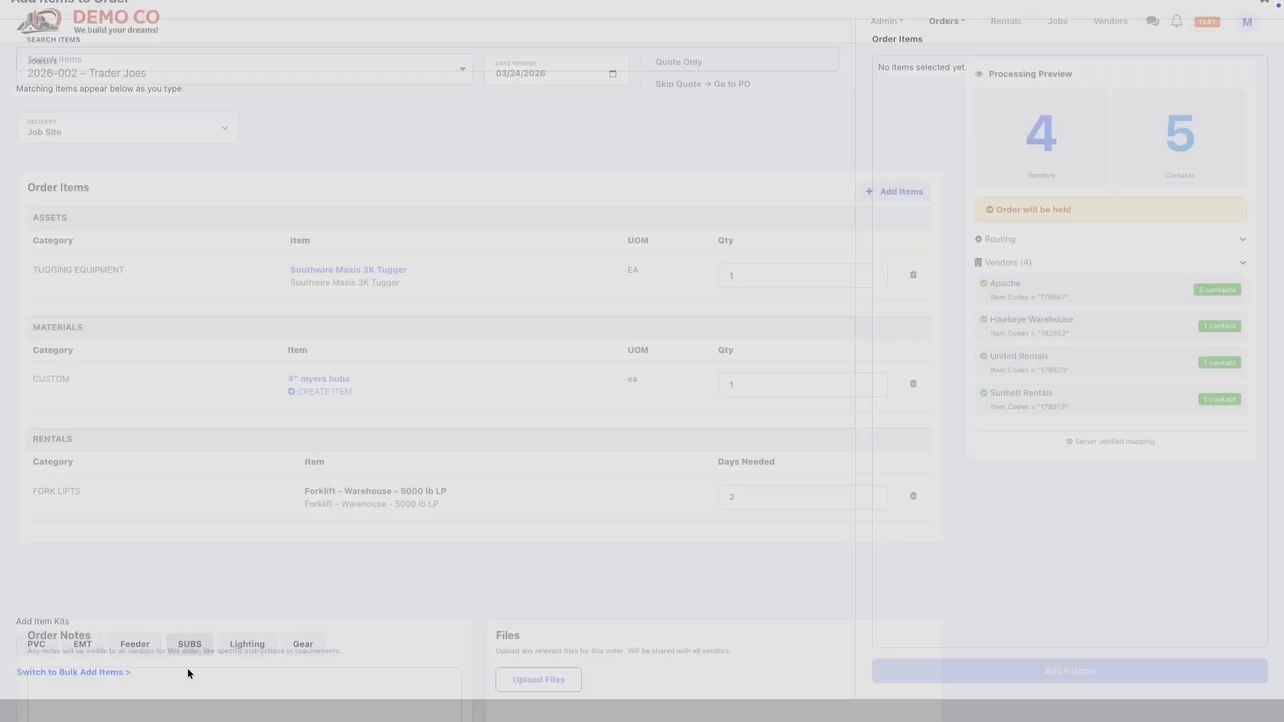
{"action": "left_click", "coordinate": [627, 357]}
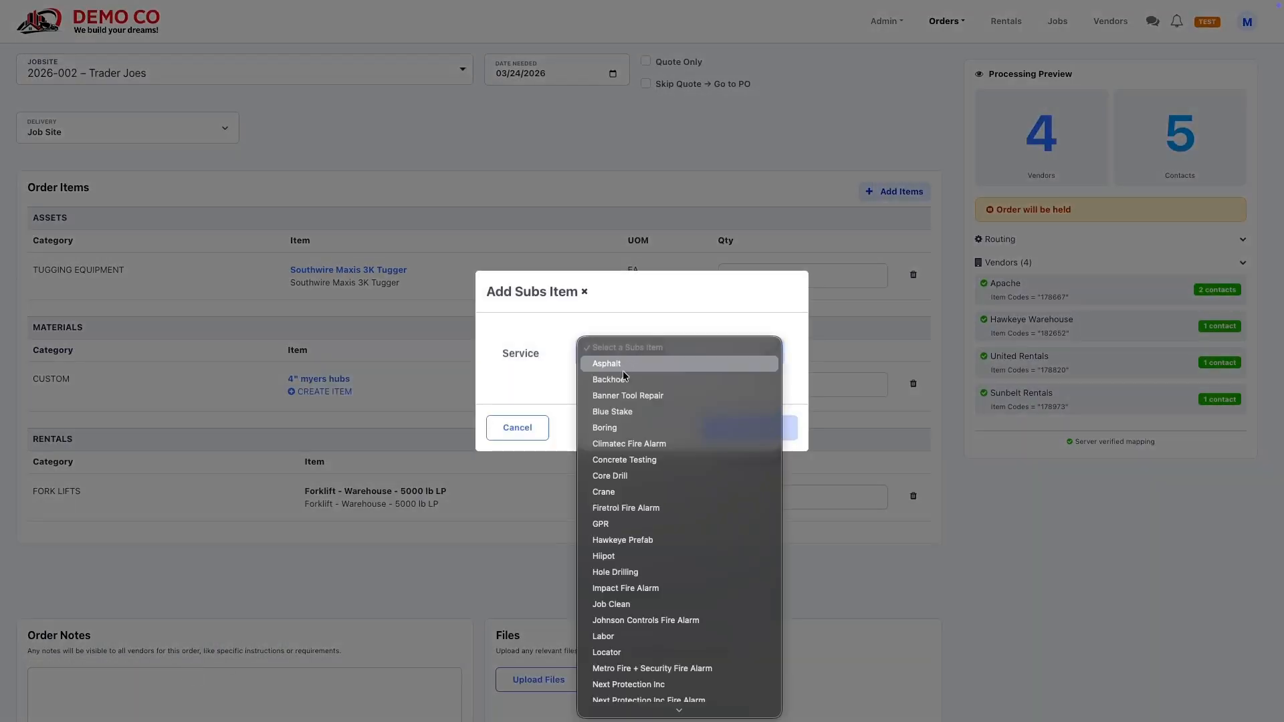
{"action": "left_click", "coordinate": [610, 476]}
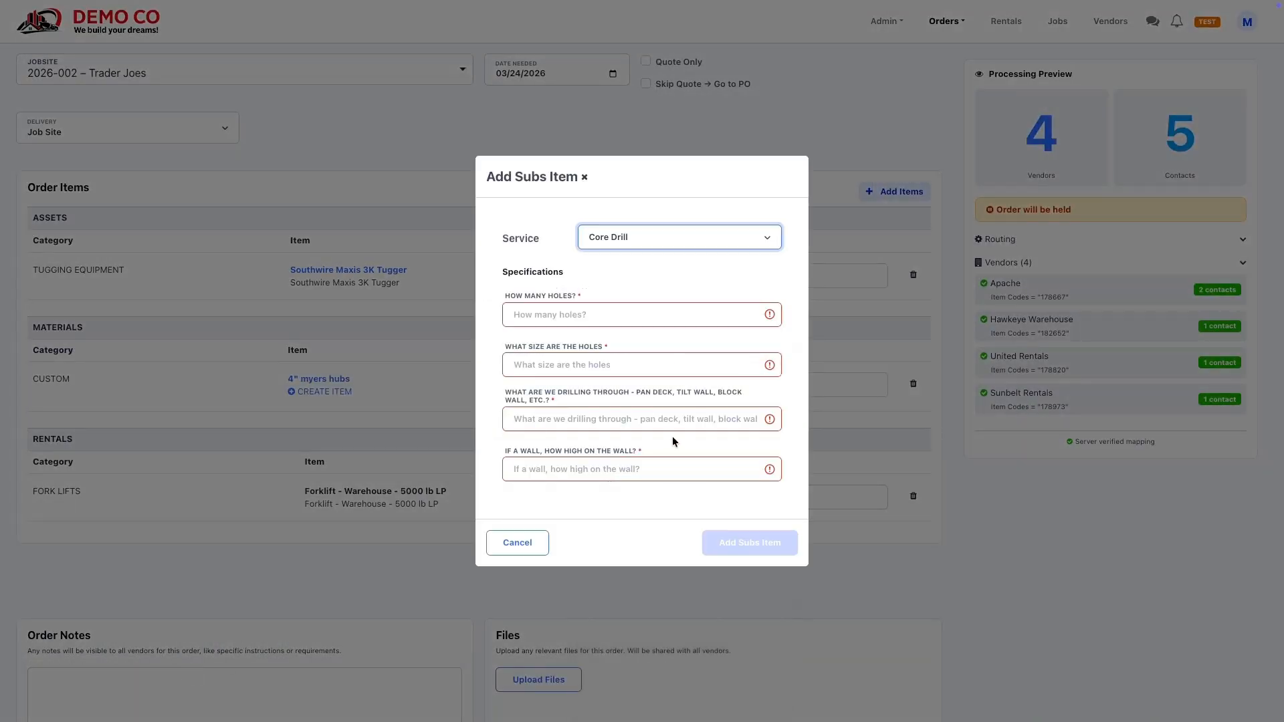
- Specify 2 holes of size 3 through CMU at wall height 8 for the core drilling, and add the subs item
{"action": "left_click", "coordinate": [509, 314]}
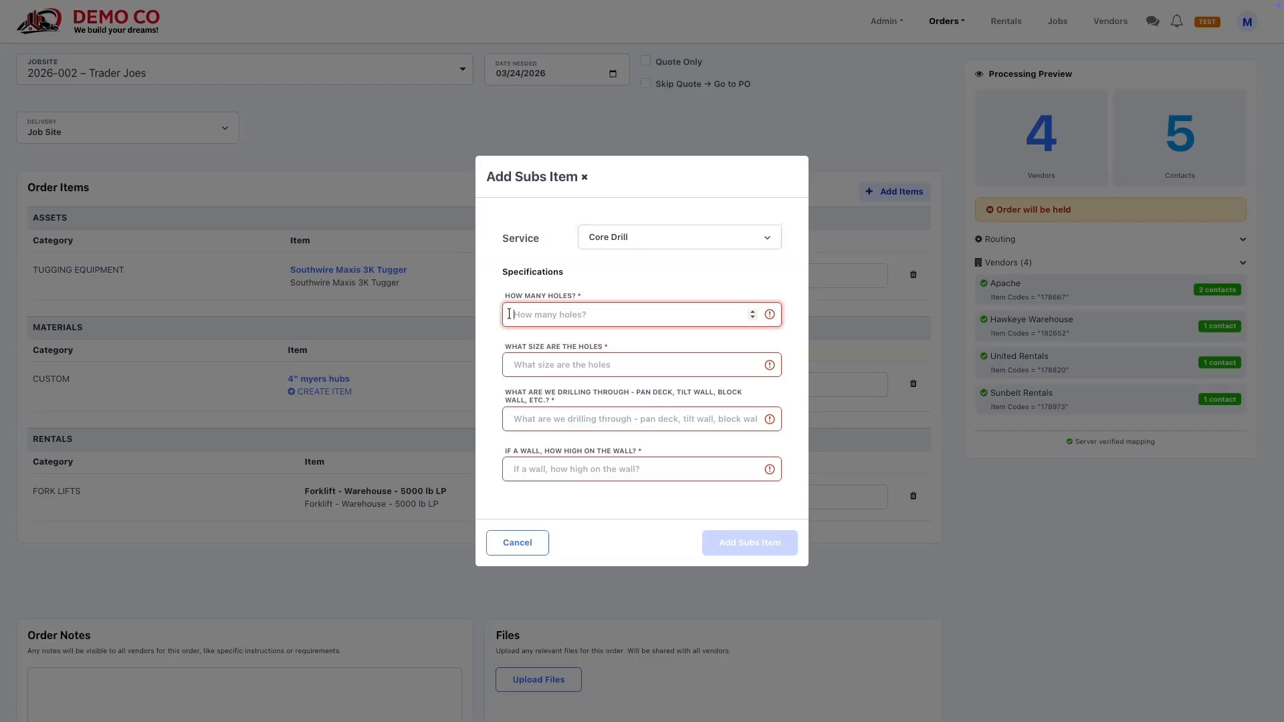
{"action": "type", "text": "2"}
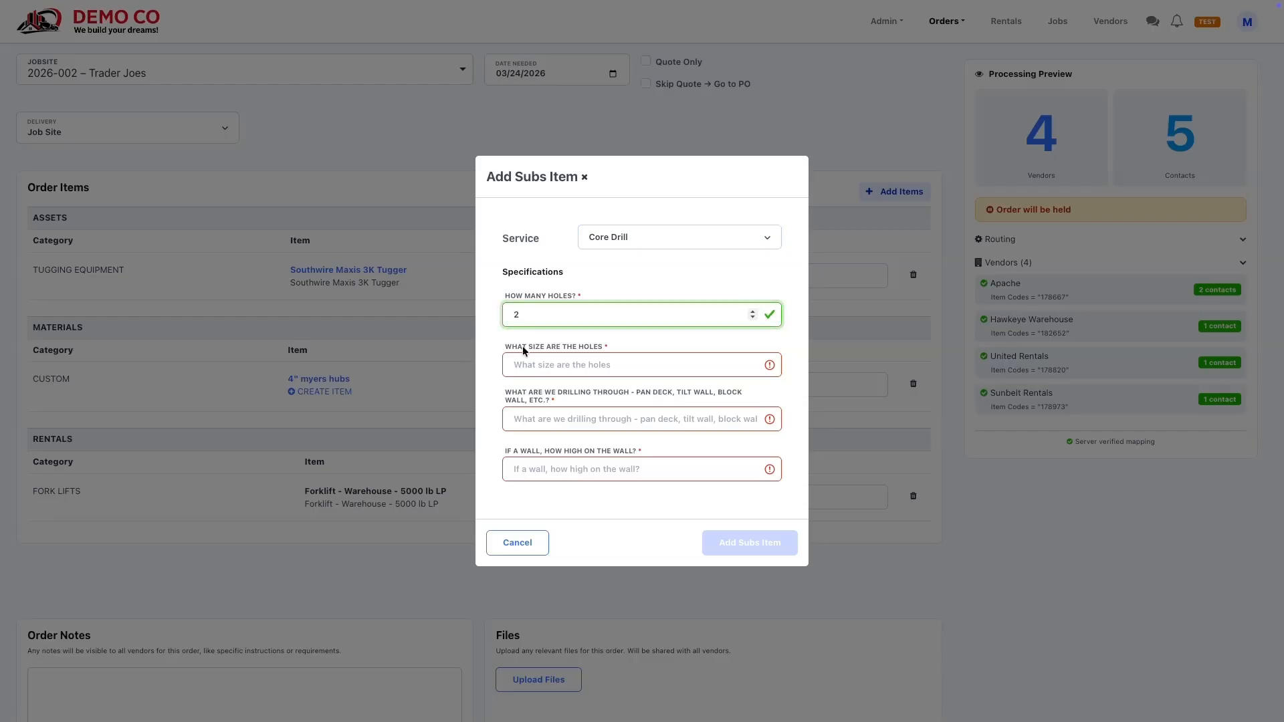
{"action": "left_click", "coordinate": [522, 364]}
{"action": "type", "text": "3"}
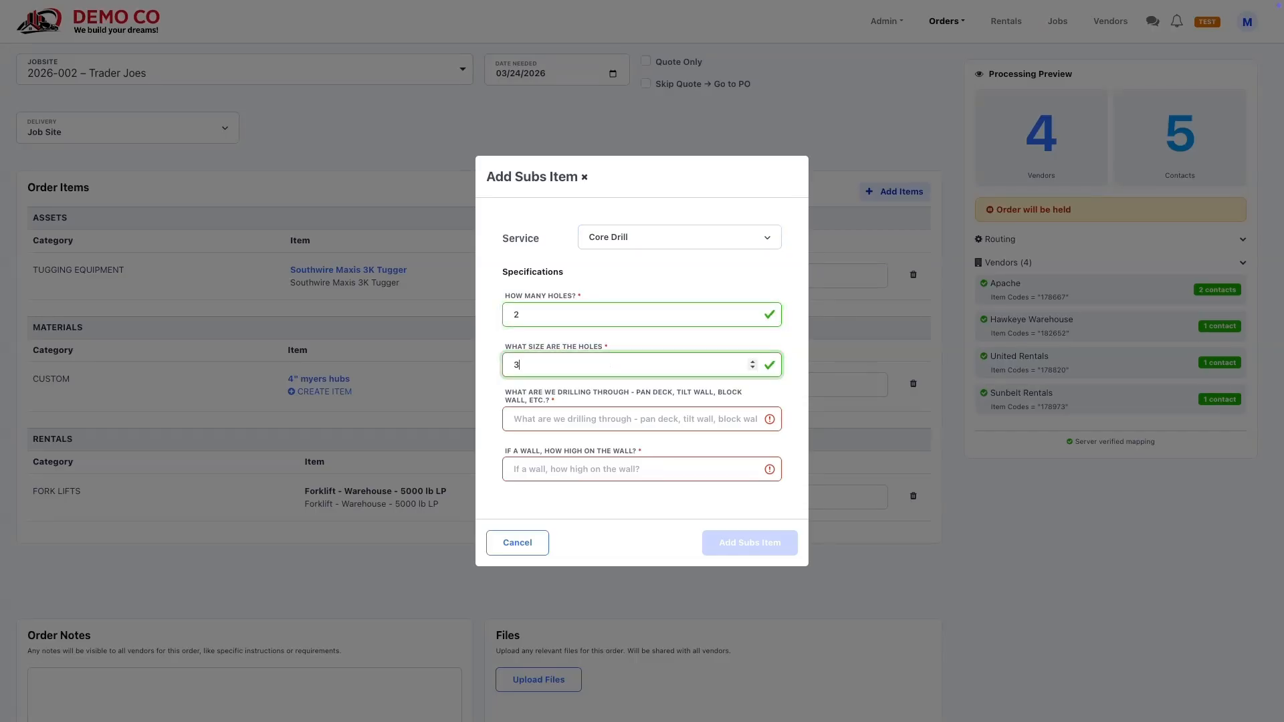
{"action": "left_click", "coordinate": [528, 428]}
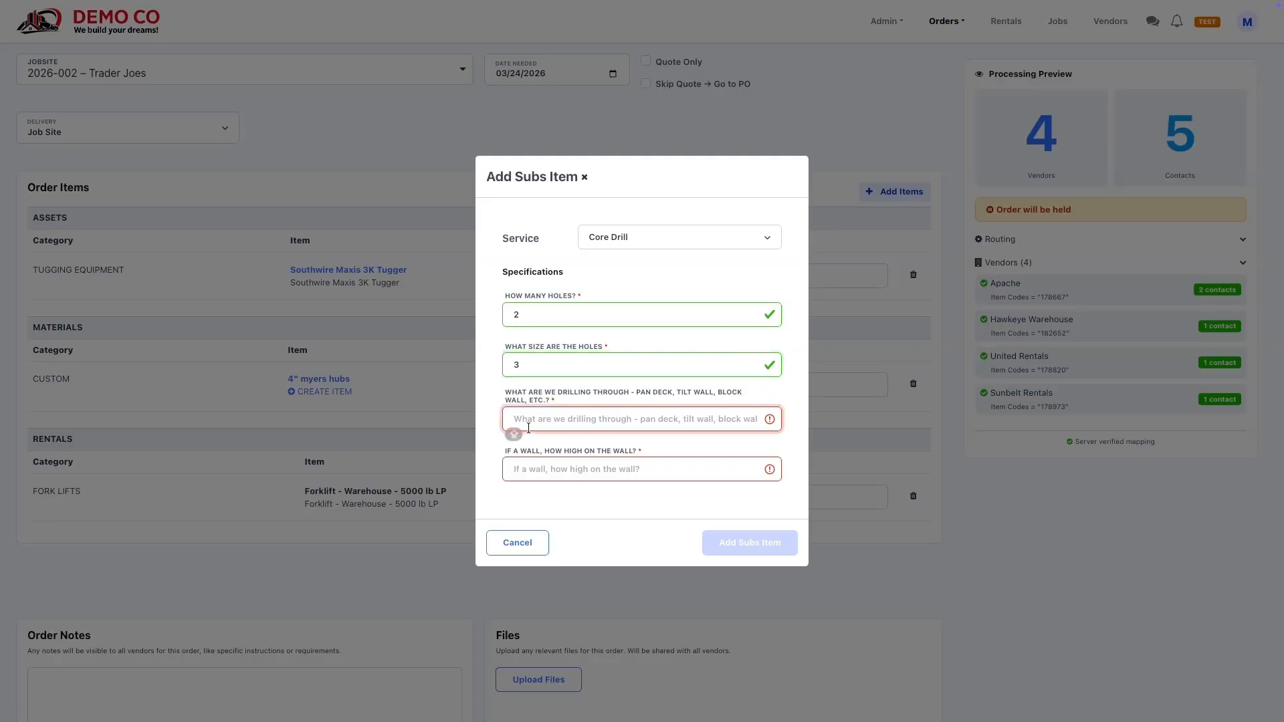
{"action": "type", "text": "CMU"}
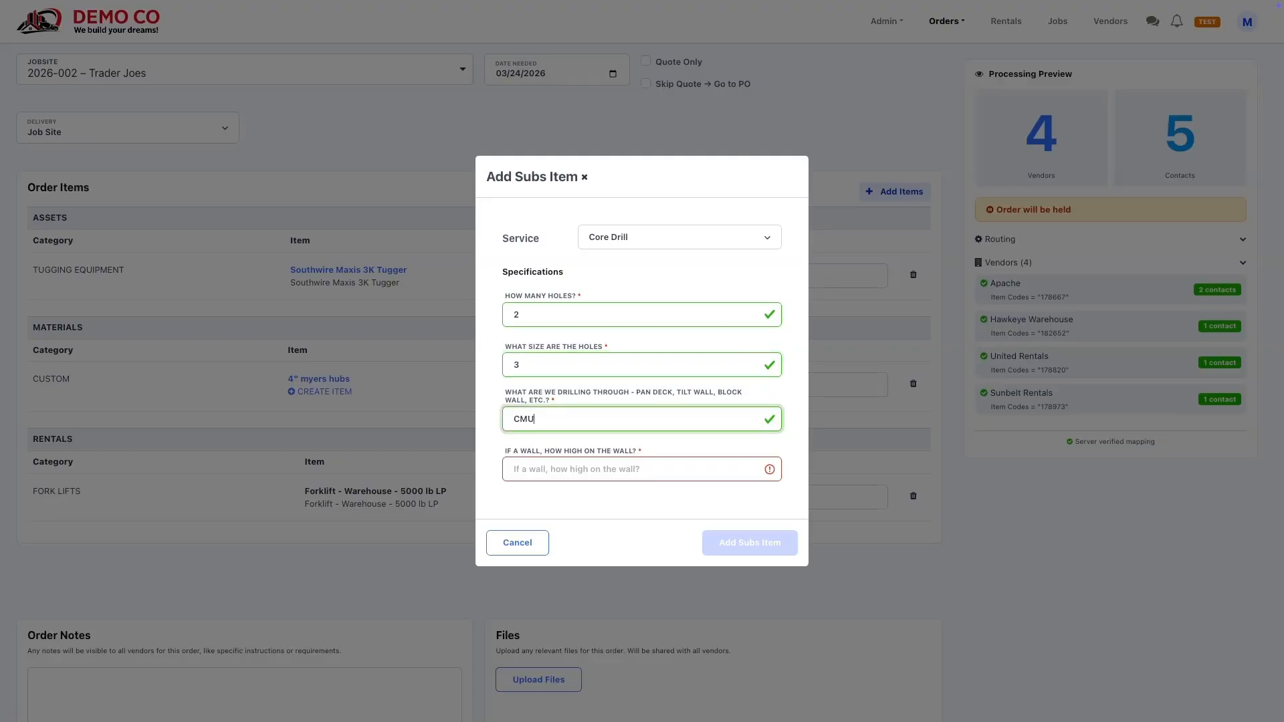
{"action": "left_click", "coordinate": [534, 470]}
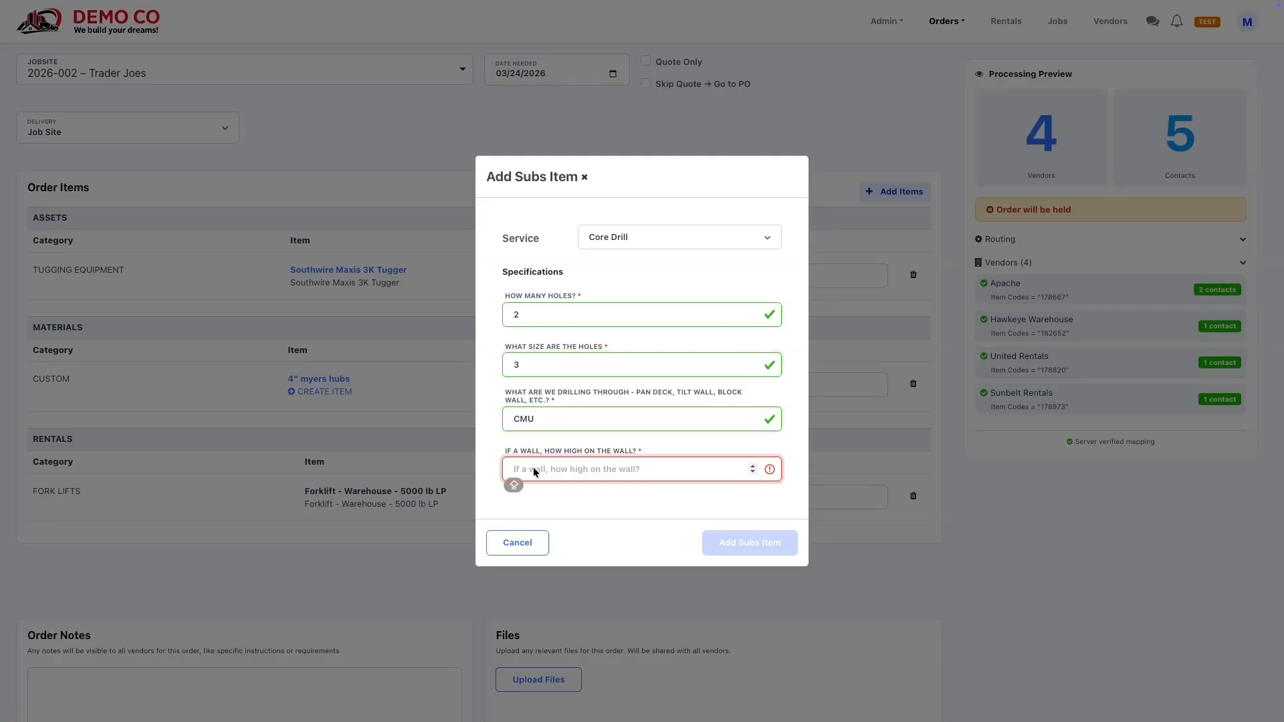
{"action": "type", "text": "8"}
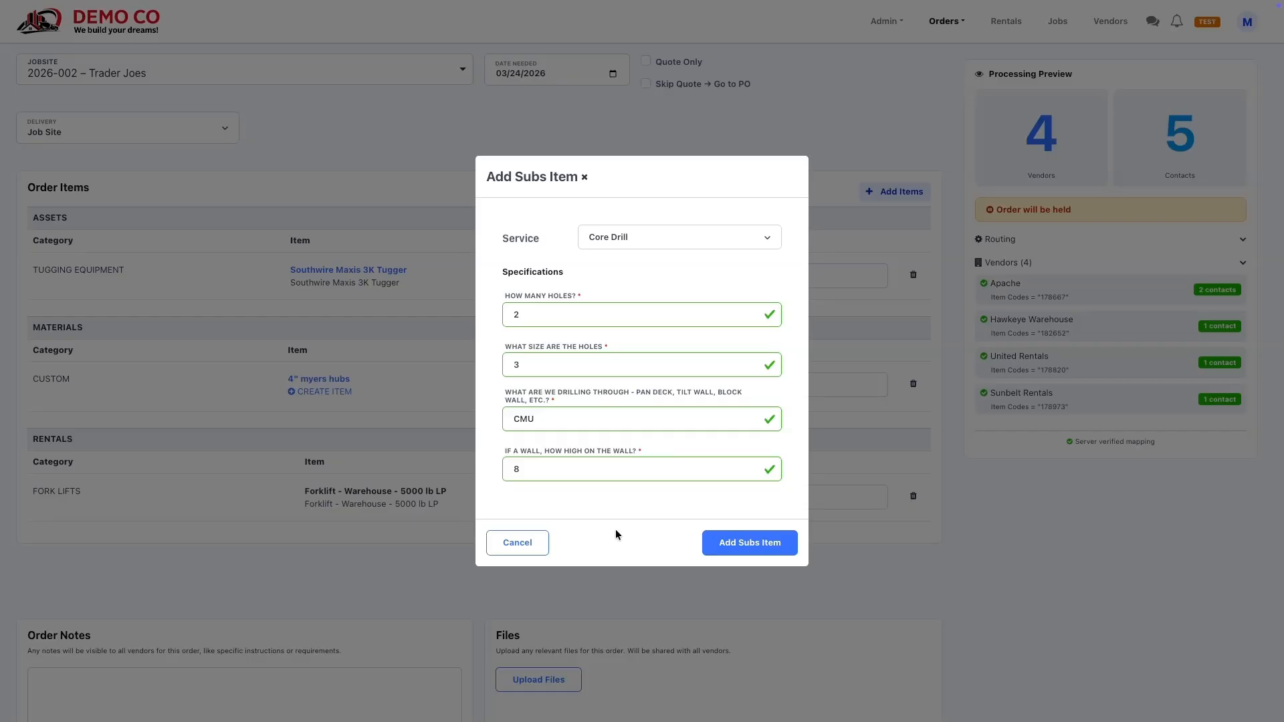
{"action": "left_click", "coordinate": [721, 542]}
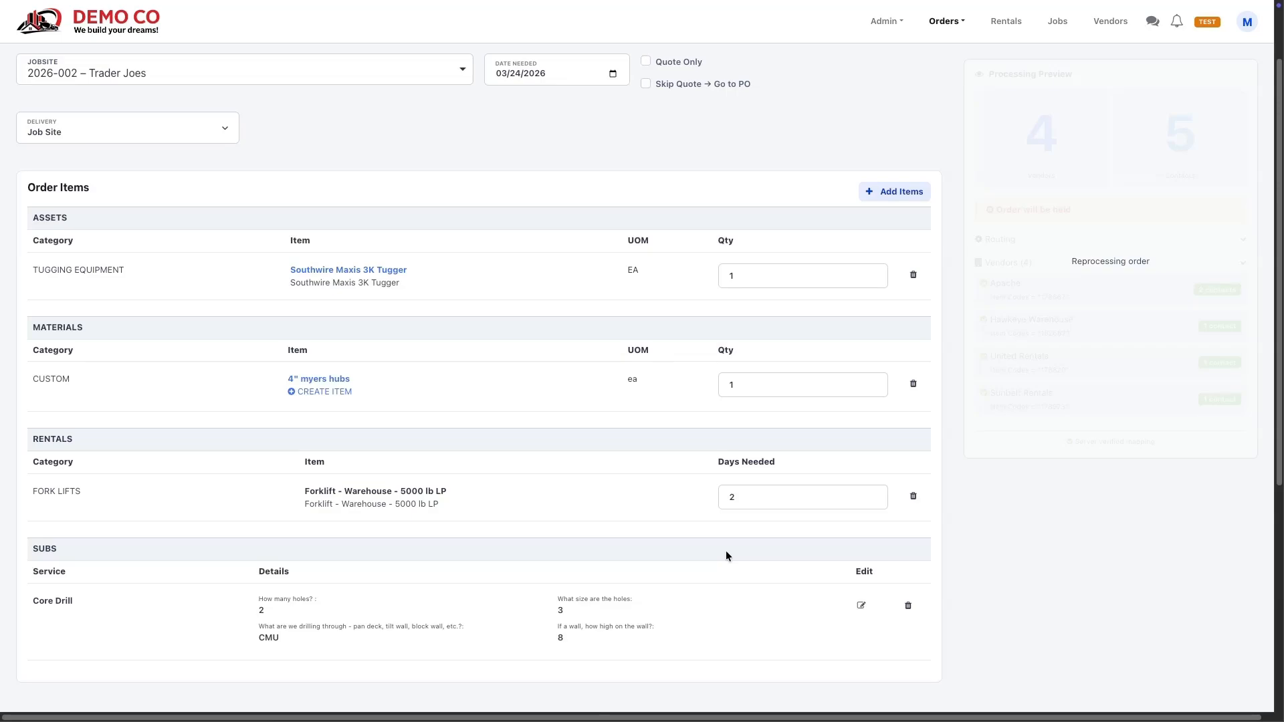
- Examine where vendor-visible order notes are entered and which file types can be uploaded for the order
{"action": "scroll", "coordinate": [726, 553], "scroll_direction": "down", "scroll_amount": 1}
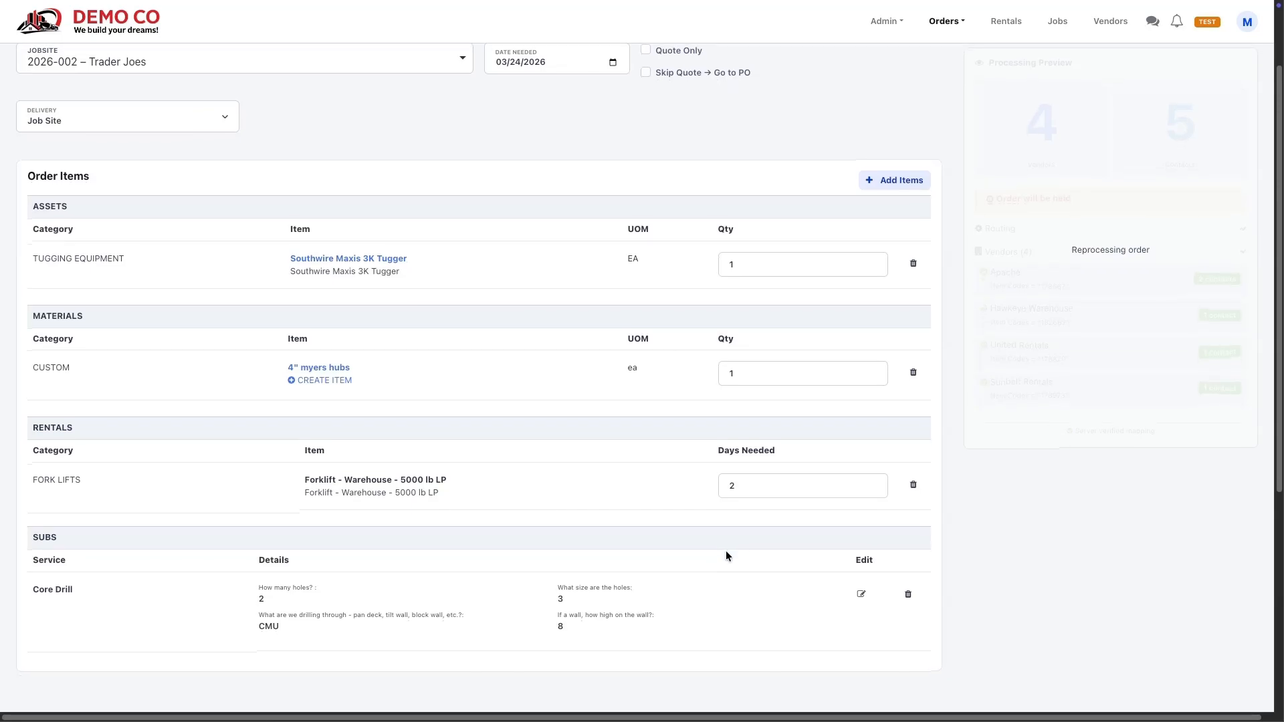
{"action": "scroll", "coordinate": [726, 556], "scroll_direction": "down", "scroll_amount": 5}
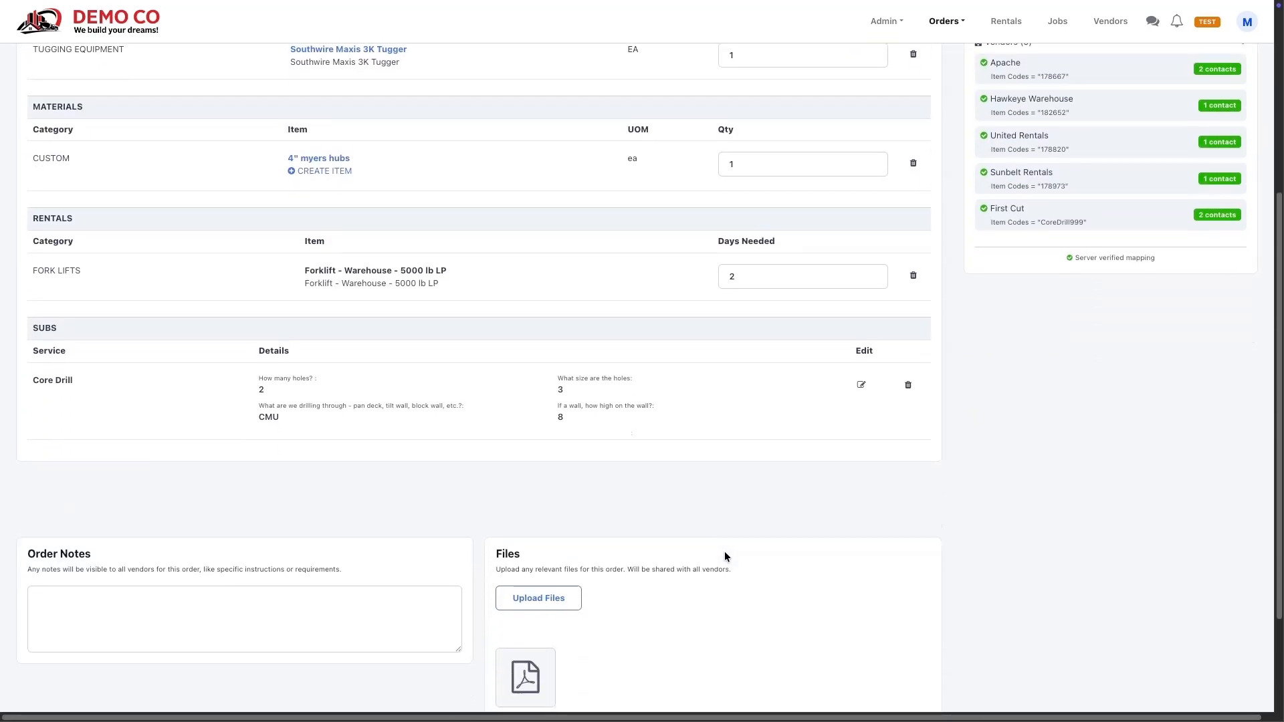
{"action": "left_click", "coordinate": [298, 468]}
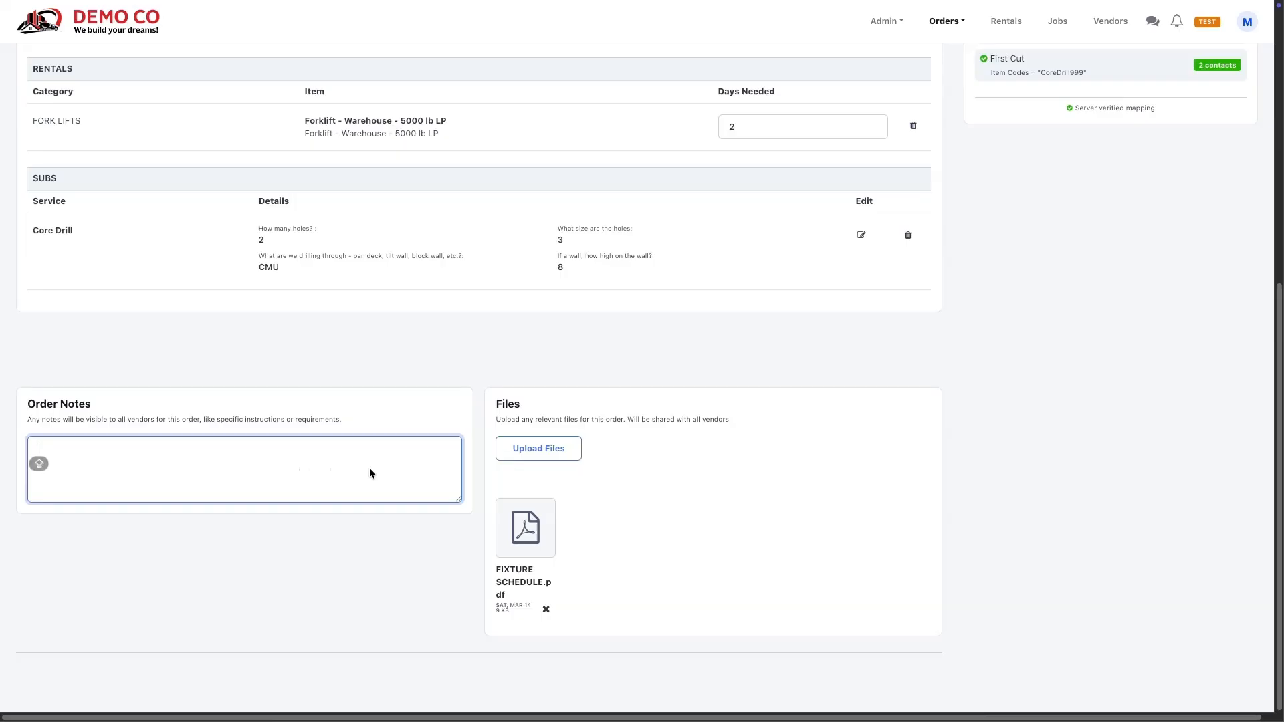
{"action": "left_click", "coordinate": [515, 467]}
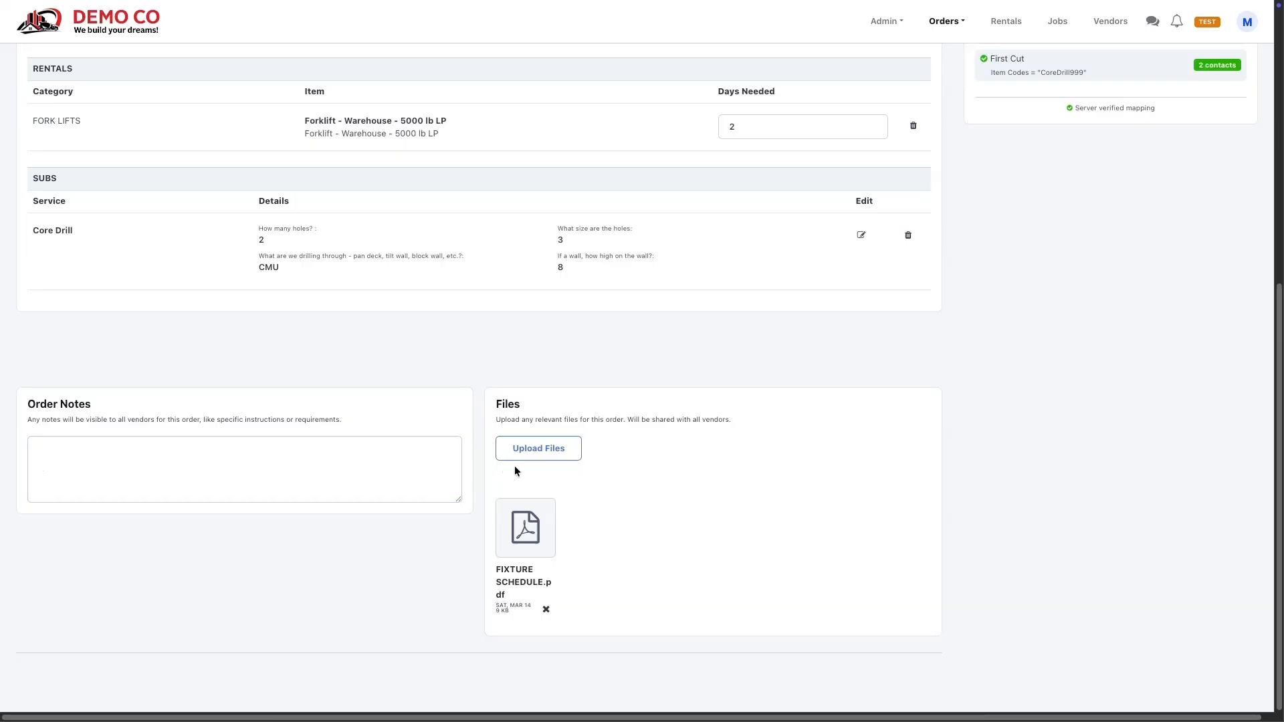
{"action": "left_click", "coordinate": [525, 452]}
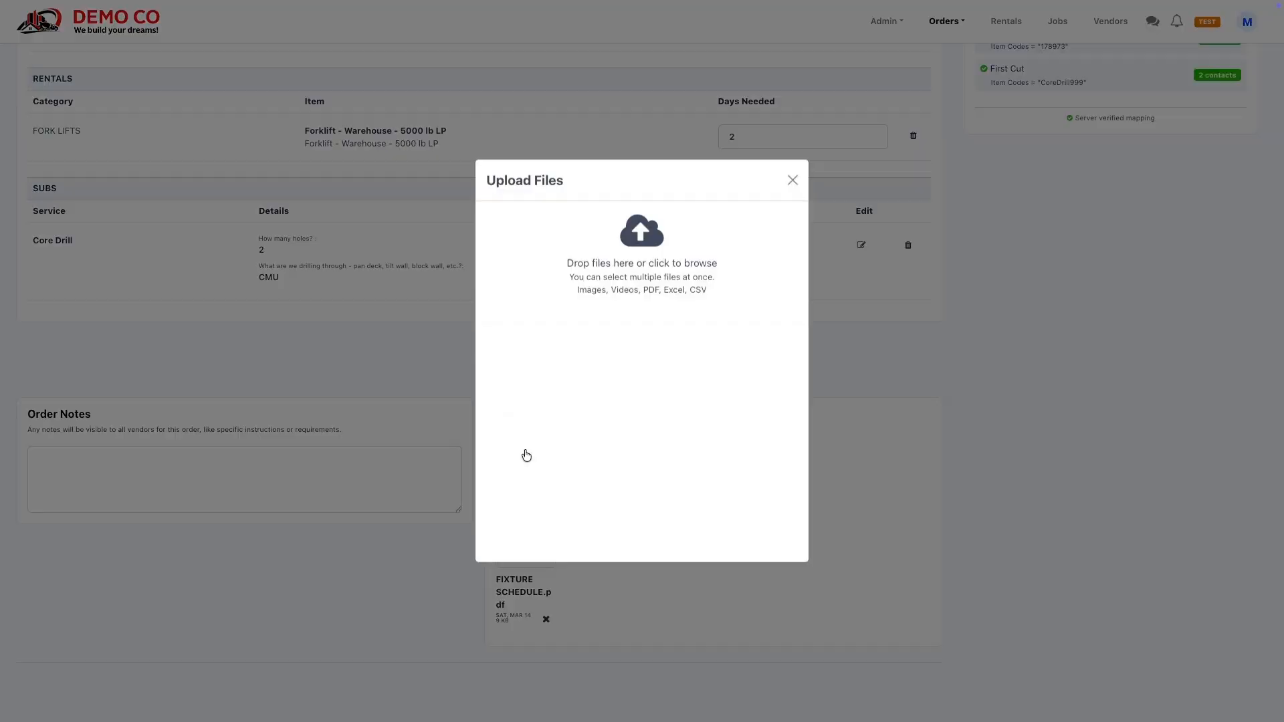
{"action": "left_click", "coordinate": [793, 181]}
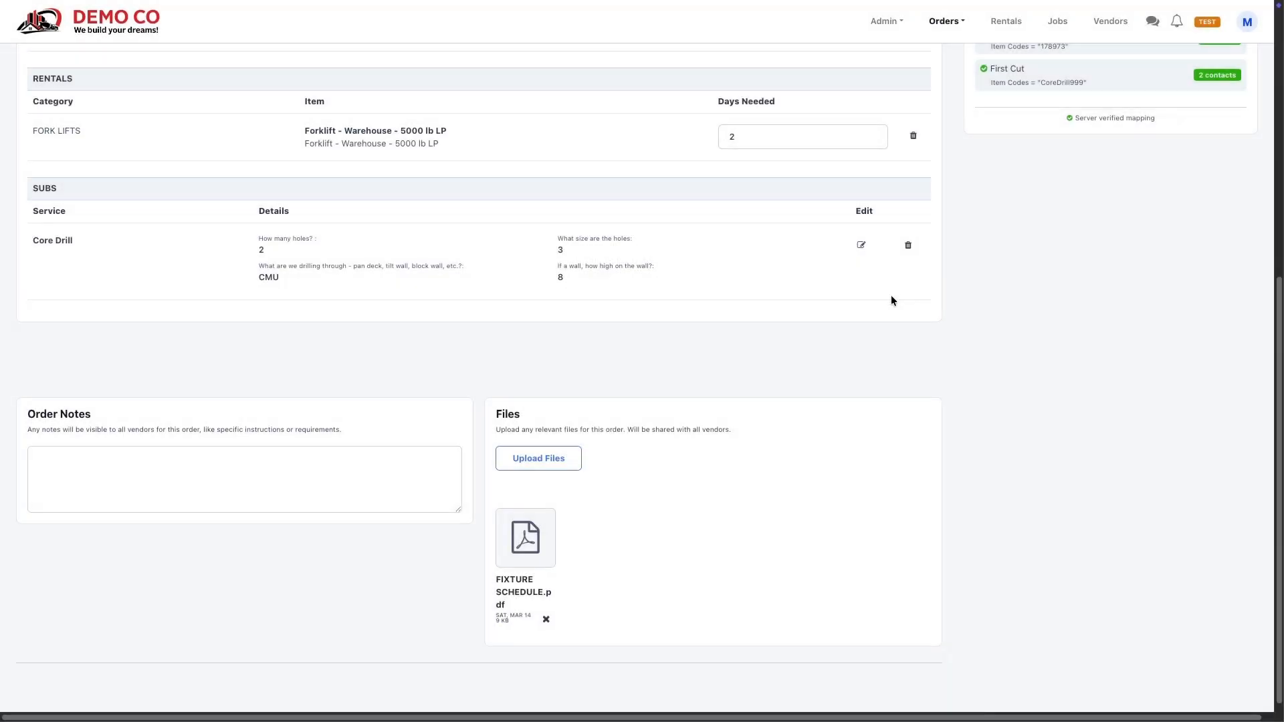
- Review the order's processing preview and send the order, confirming the submission
{"action": "scroll", "coordinate": [891, 295], "scroll_direction": "up", "scroll_amount": 4}
{"action": "scroll", "coordinate": [891, 299], "scroll_direction": "up", "scroll_amount": 2}
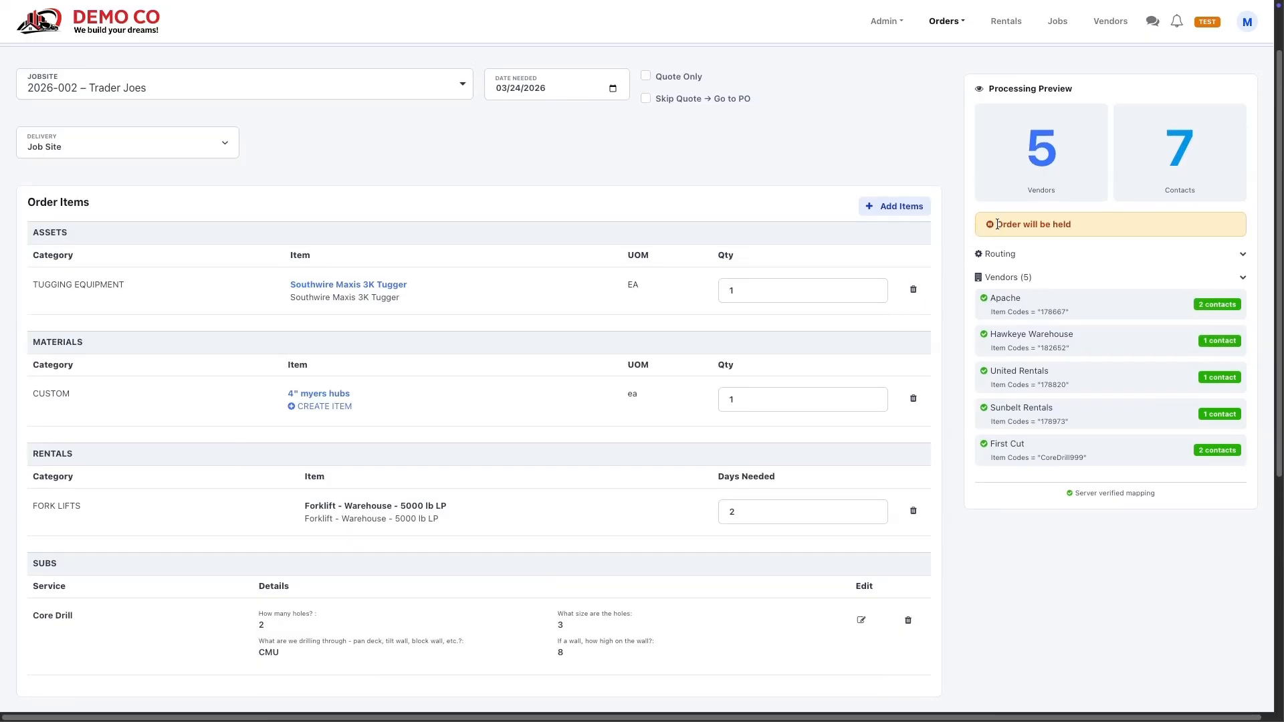
{"action": "left_click_drag", "start_coordinate": [993, 219], "coordinate": [1085, 221]}
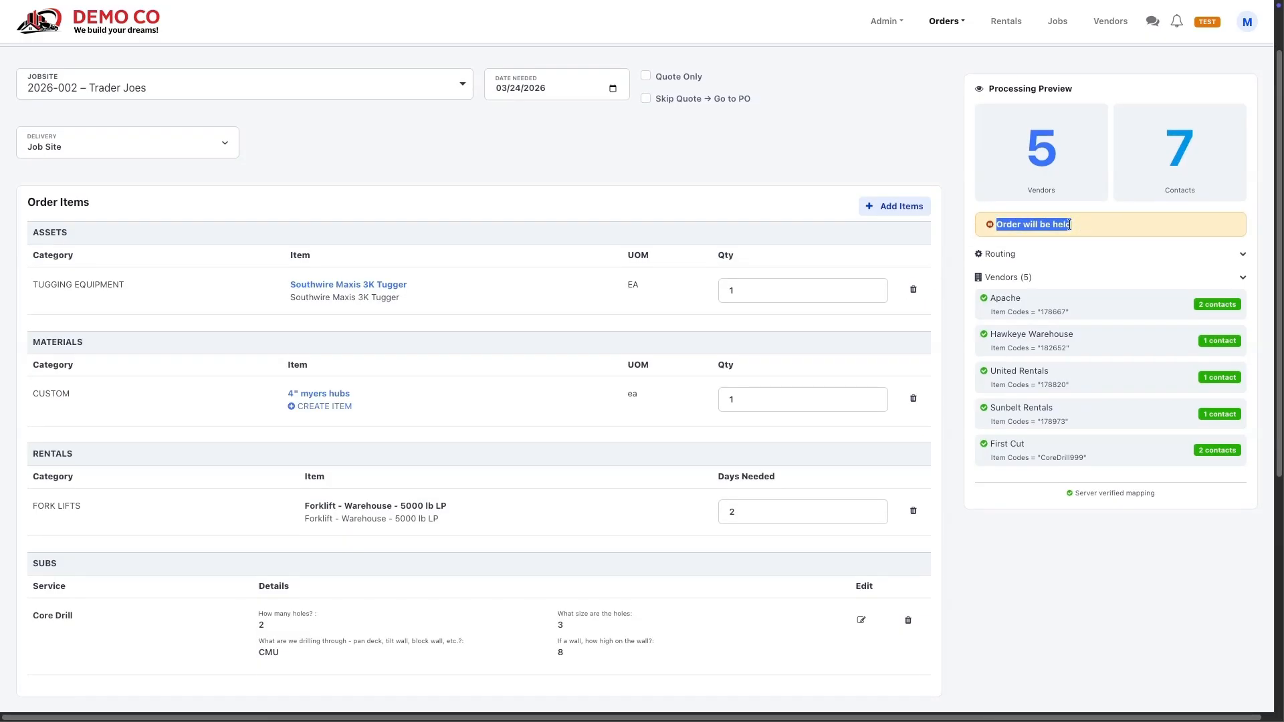
{"action": "left_click", "coordinate": [960, 224]}
{"action": "scroll", "coordinate": [960, 219], "scroll_direction": "up", "scroll_amount": 1}
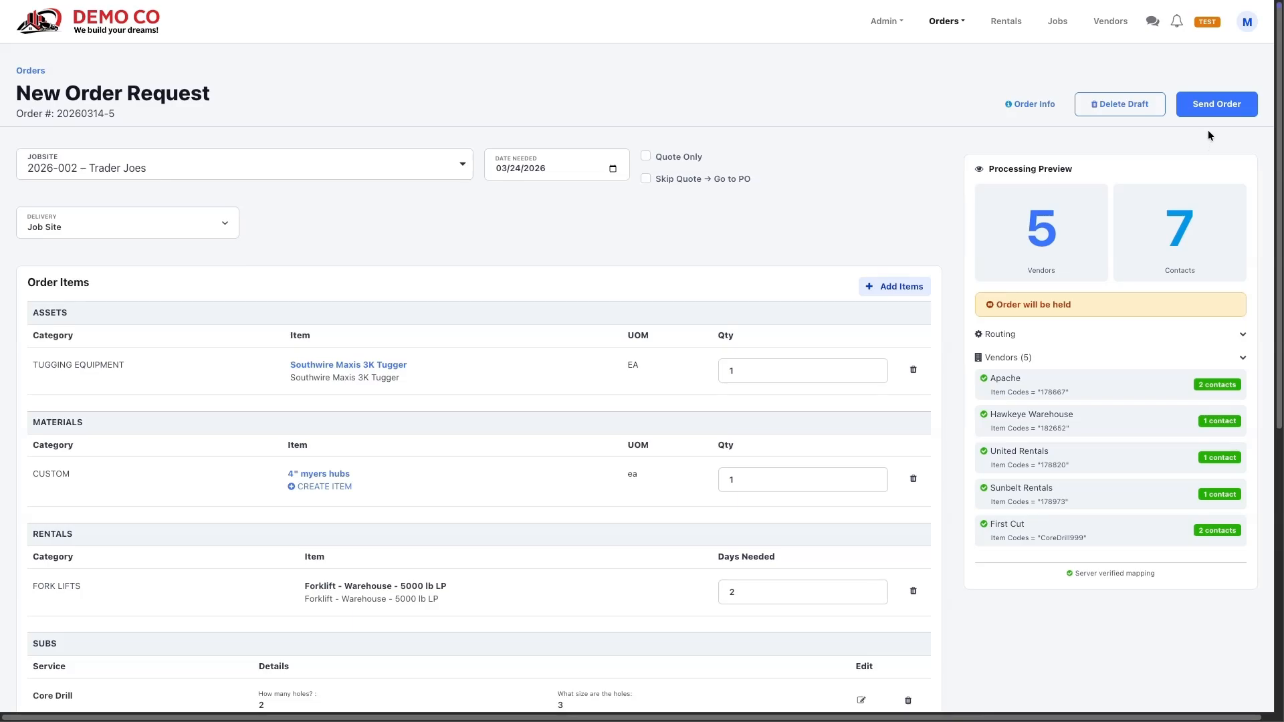
{"action": "left_click", "coordinate": [1212, 105]}
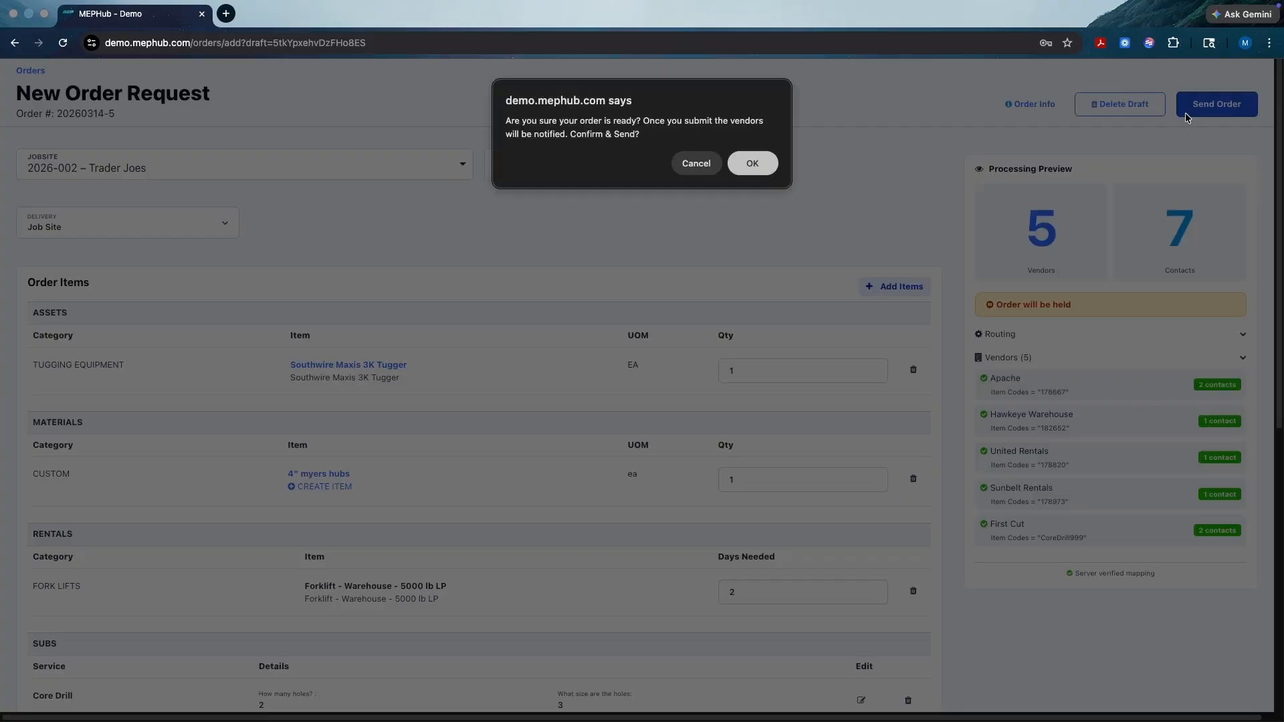
{"action": "left_click", "coordinate": [753, 164]}
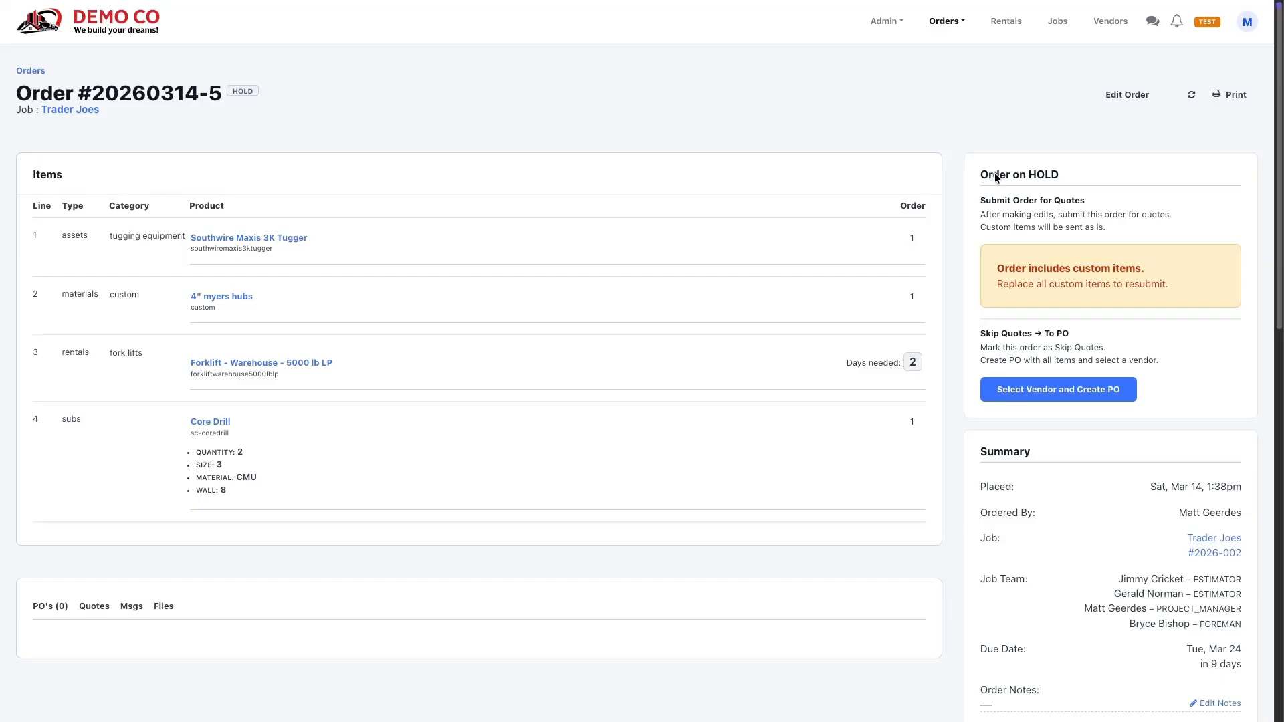
- Open the held order for editing and start a catalog item from the custom 4" myers hubs, with internal ID 4myershubs
{"action": "left_click_drag", "start_coordinate": [984, 174], "coordinate": [1063, 171]}
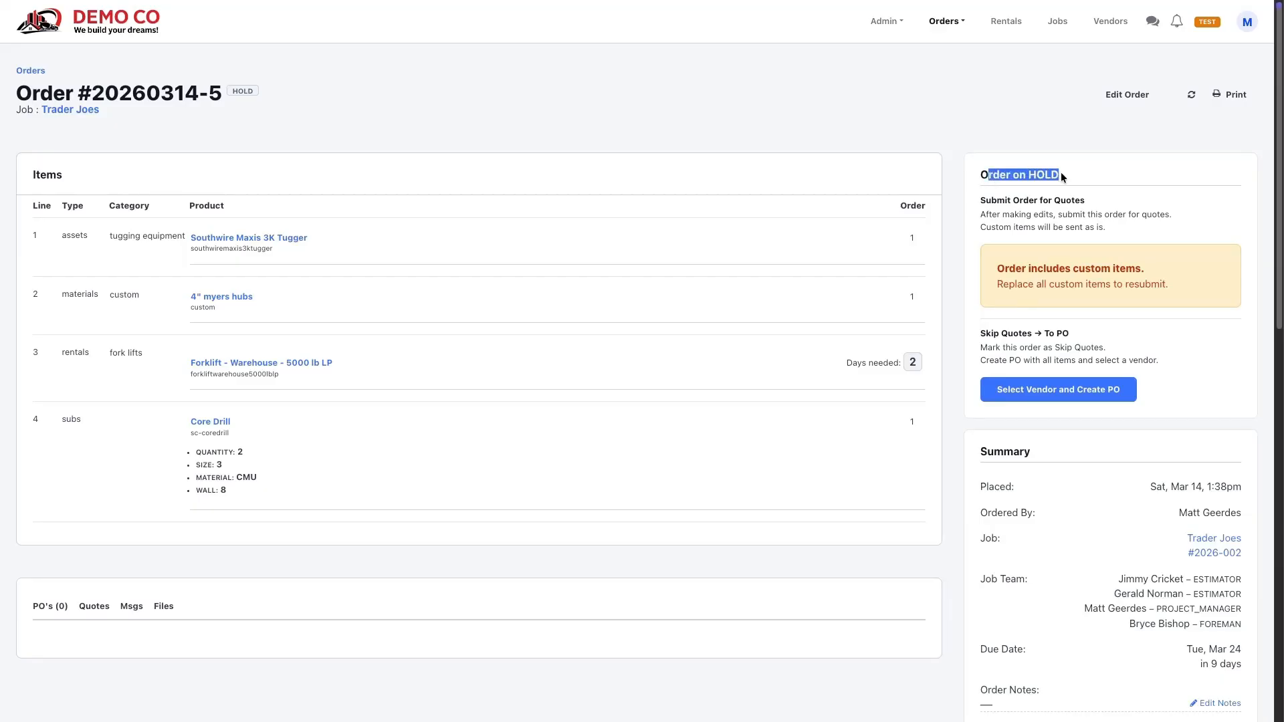
{"action": "left_click", "coordinate": [1061, 166]}
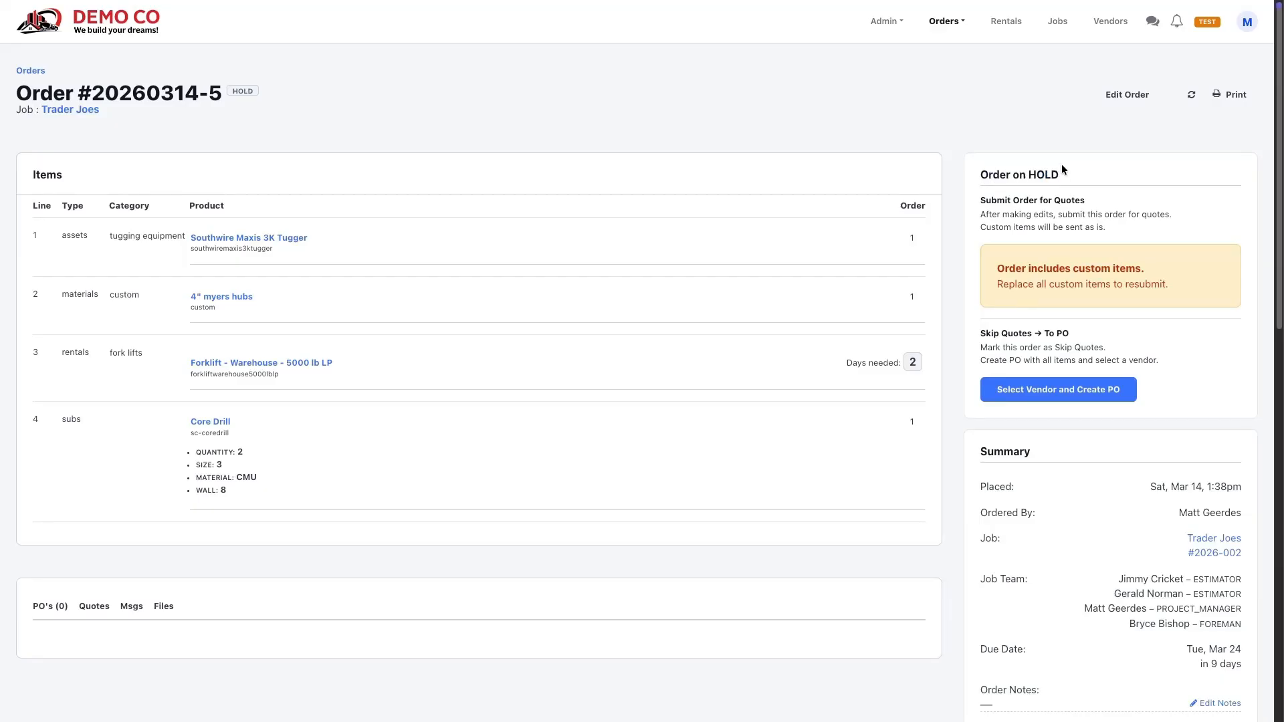
{"action": "left_click", "coordinate": [1124, 97]}
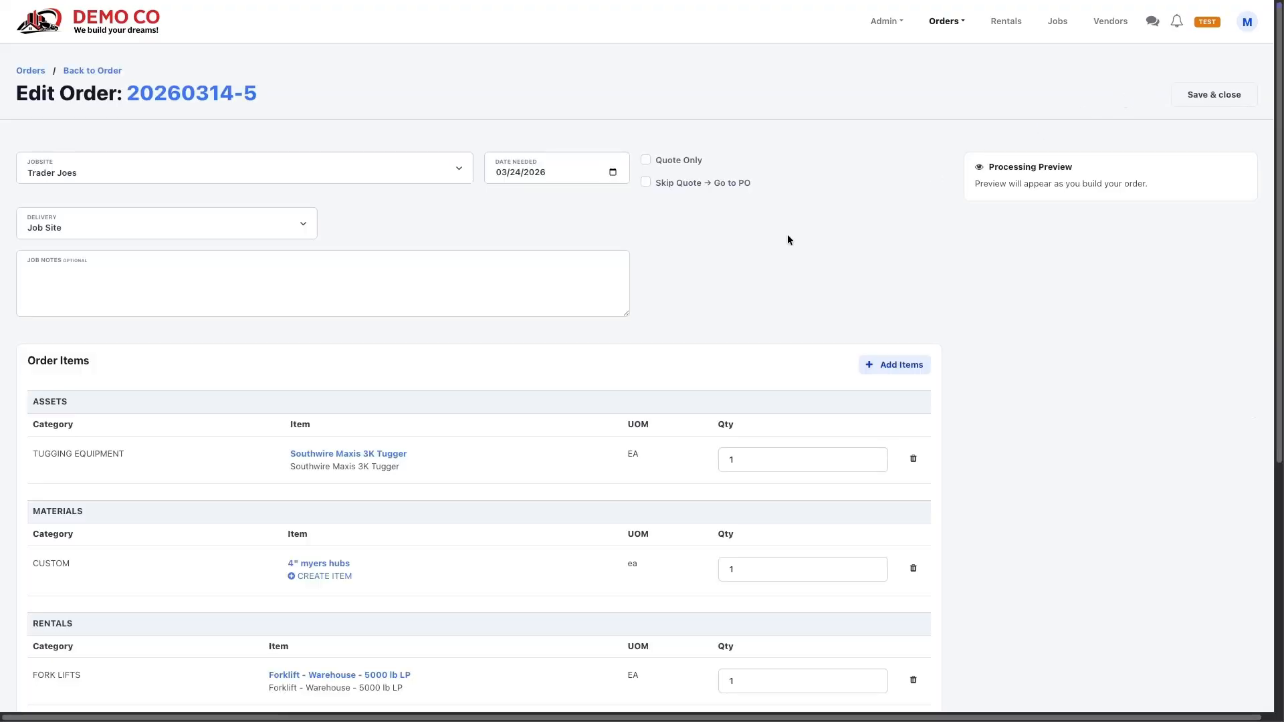
{"action": "scroll", "coordinate": [391, 525], "scroll_direction": "down", "scroll_amount": 1}
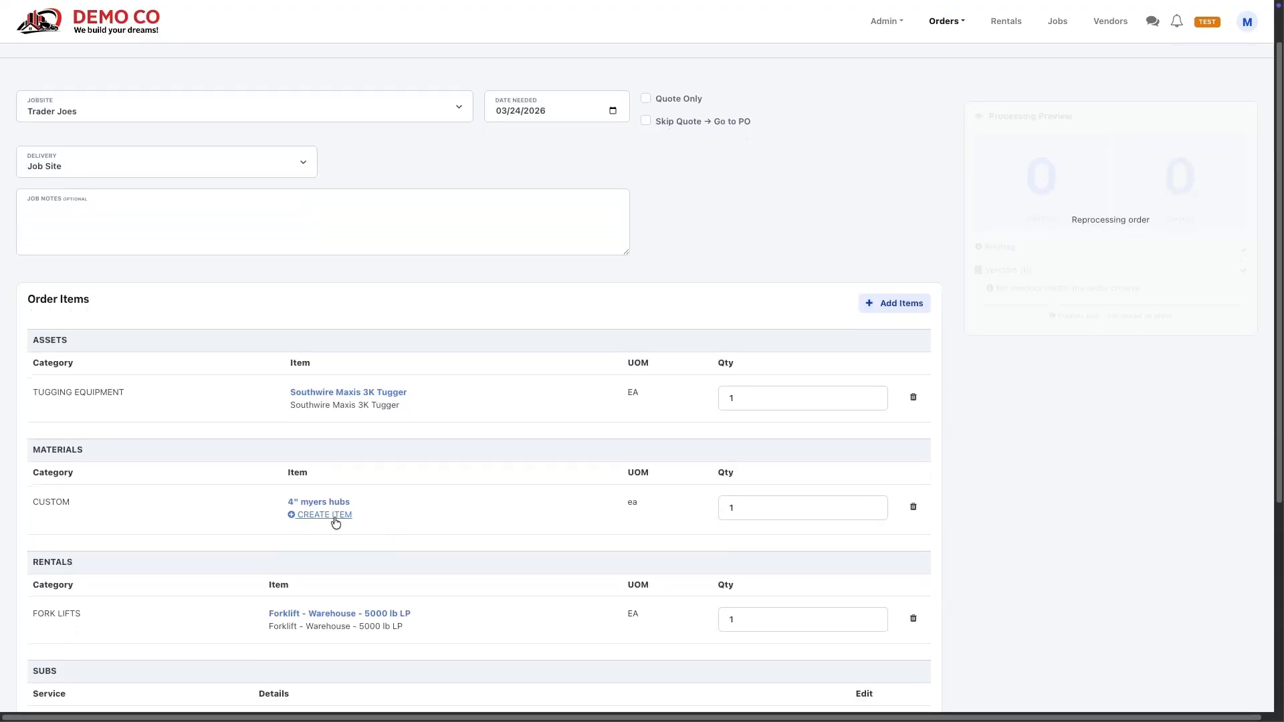
{"action": "left_click", "coordinate": [331, 516]}
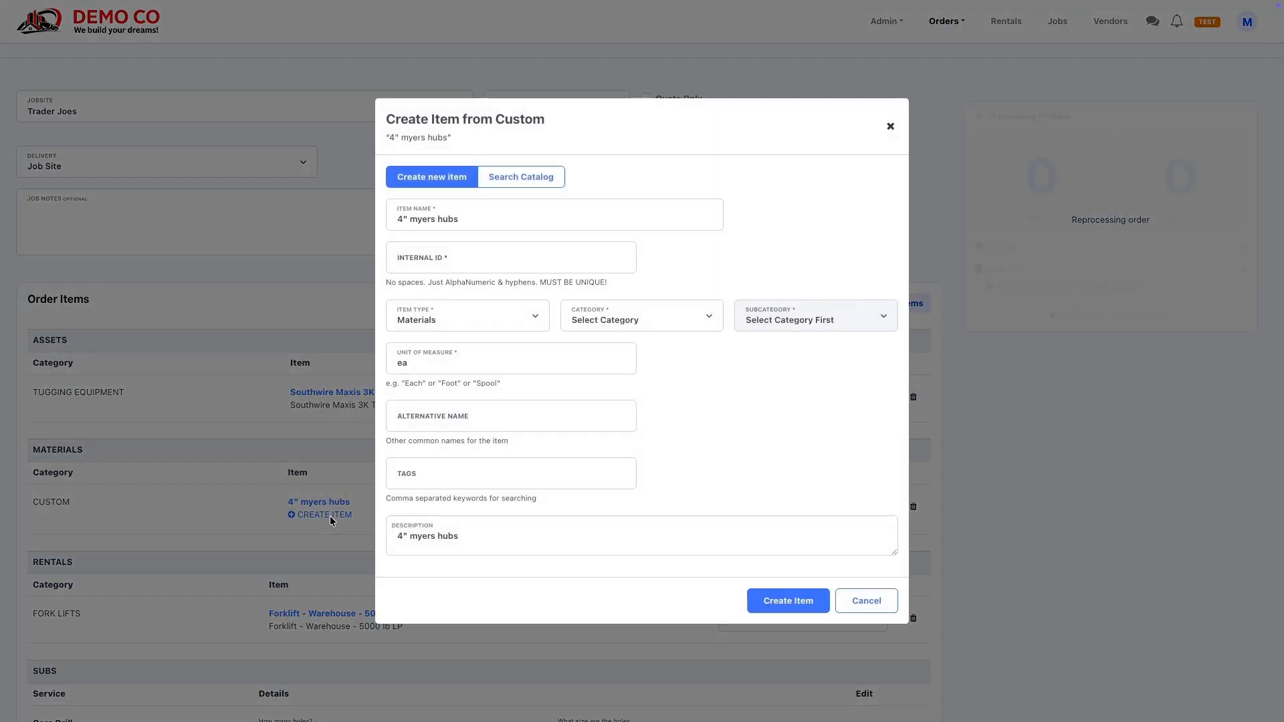
{"action": "left_click", "coordinate": [427, 258]}
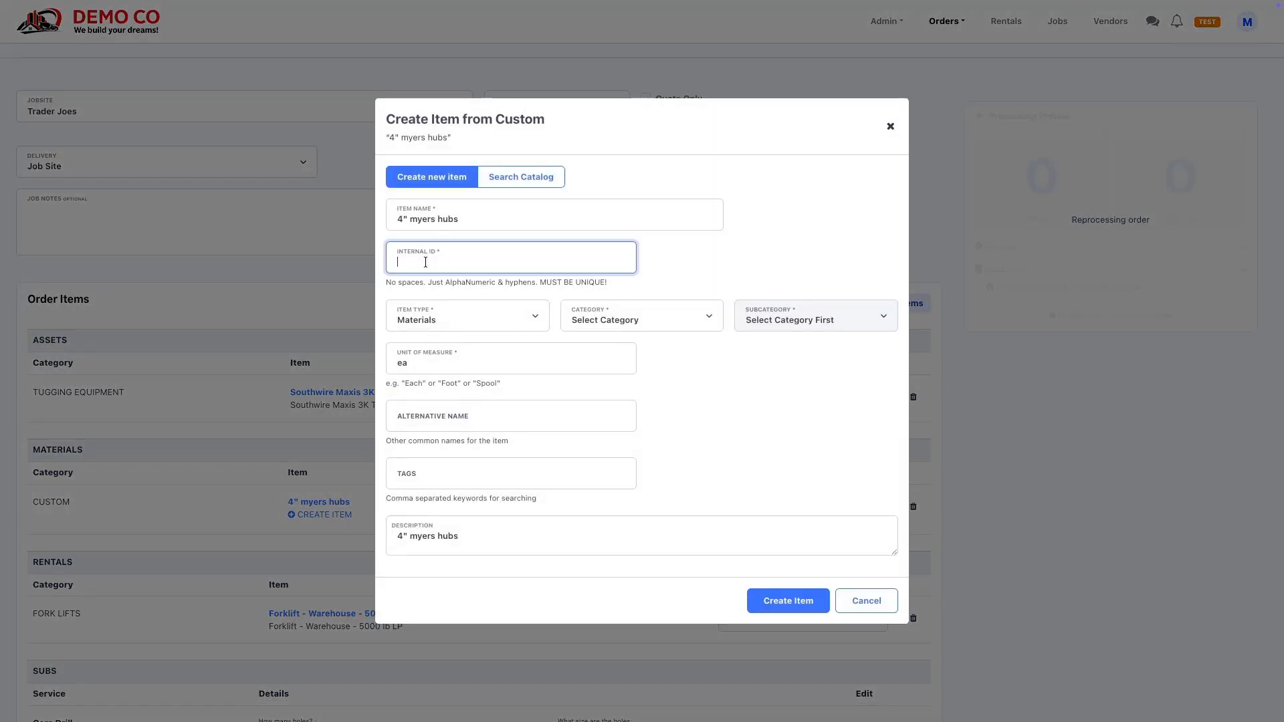
{"action": "type", "text": "4myershubs"}
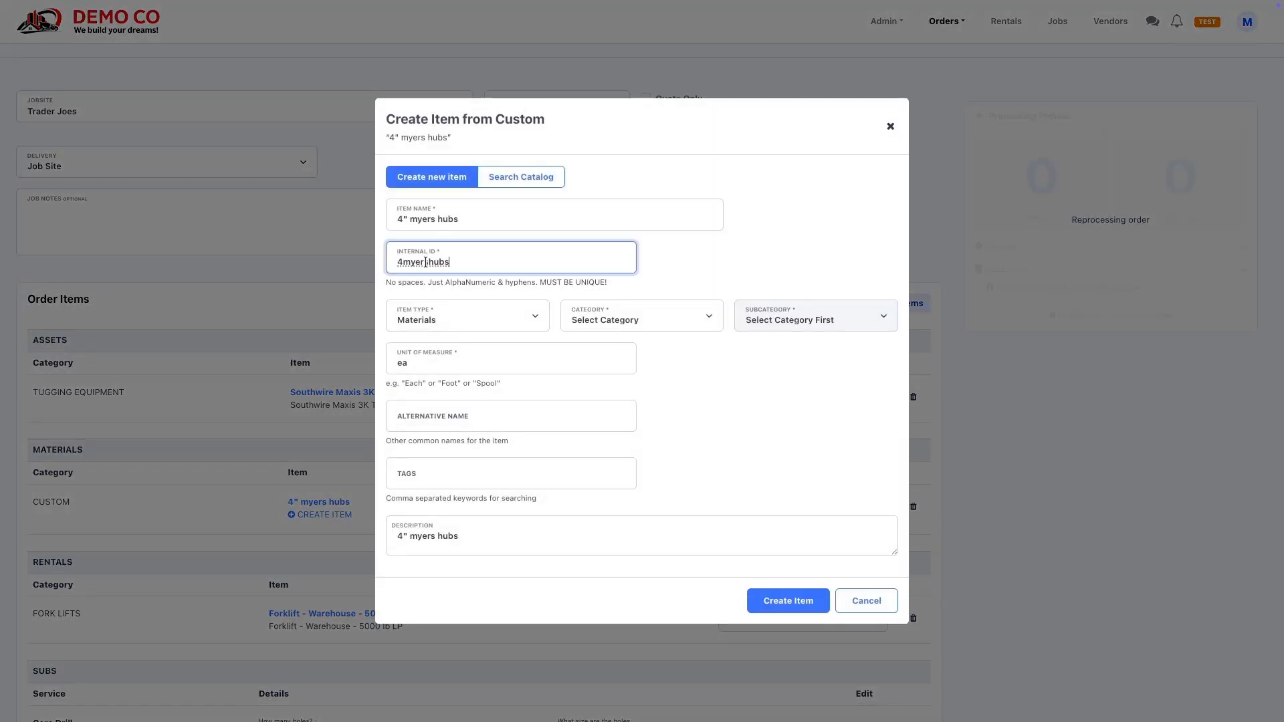
{"action": "key", "text": "Tab"}
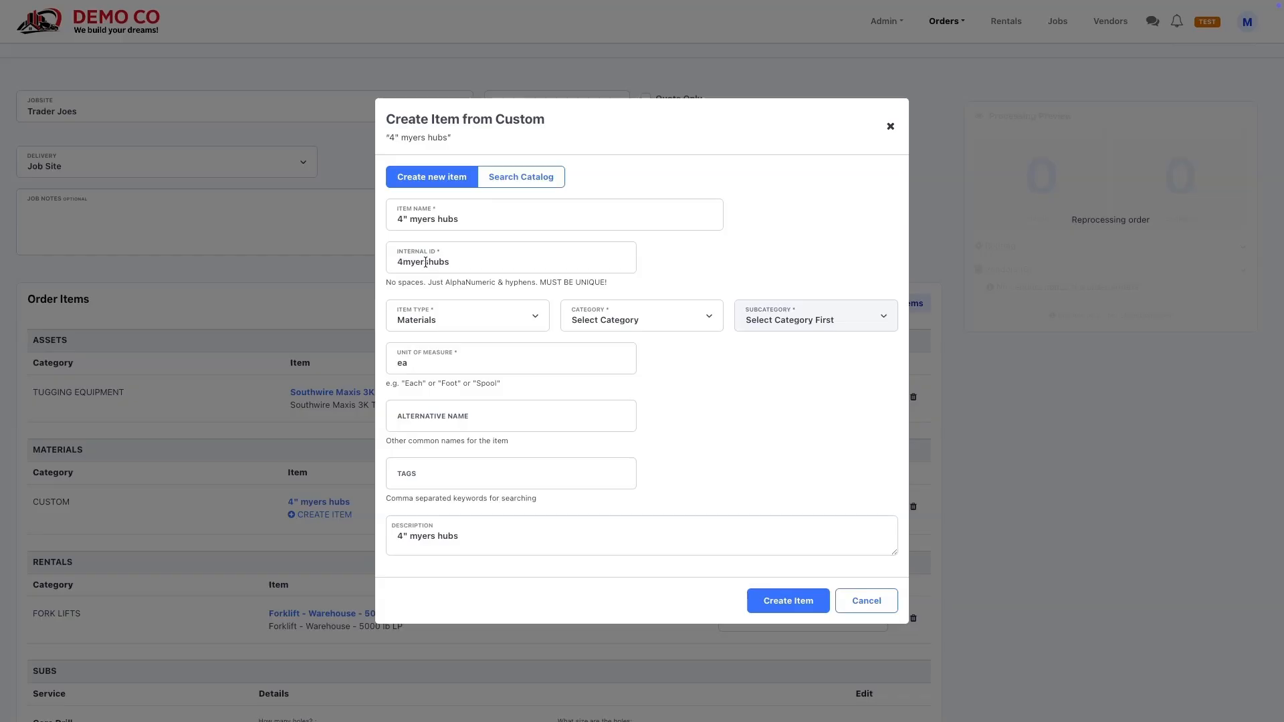
- Assign the item to category conduit and subcategory rigid metal conduit (rmc) fittings, and create it
{"action": "left_click", "coordinate": [599, 329]}
{"action": "left_click", "coordinate": [601, 480]}
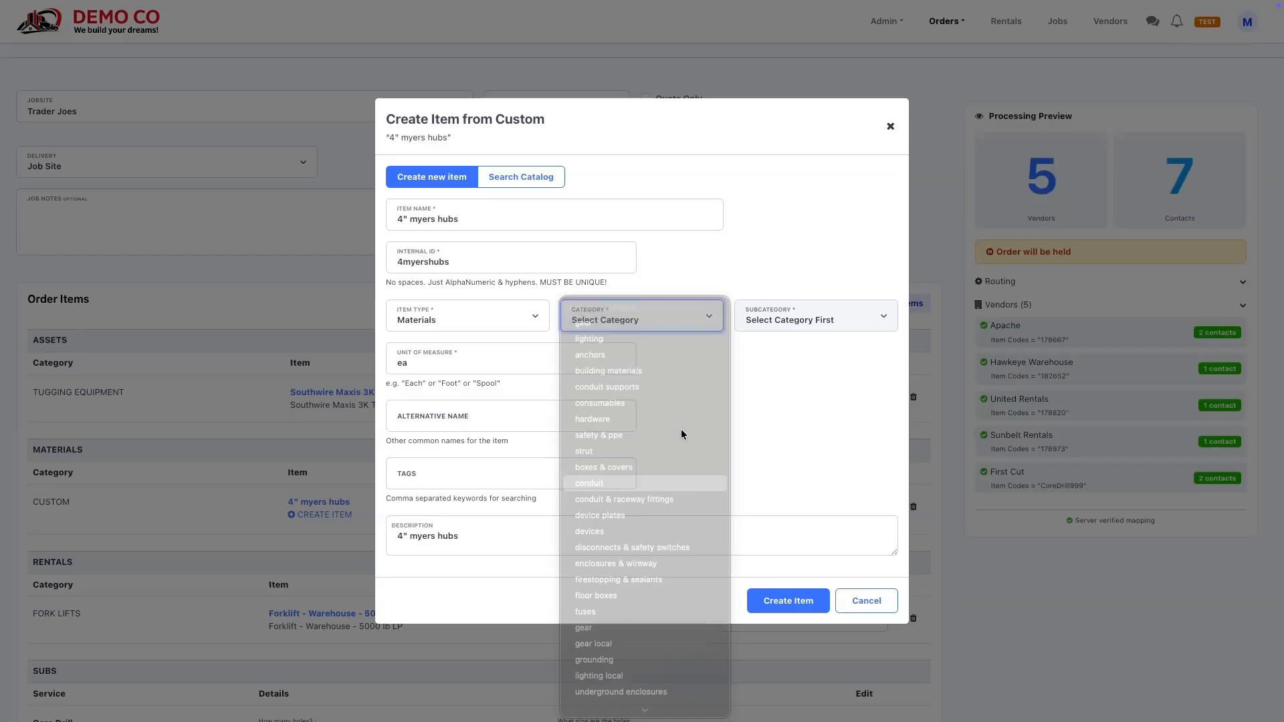
{"action": "left_click", "coordinate": [776, 317]}
{"action": "scroll", "coordinate": [782, 374], "scroll_direction": "down", "scroll_amount": 5}
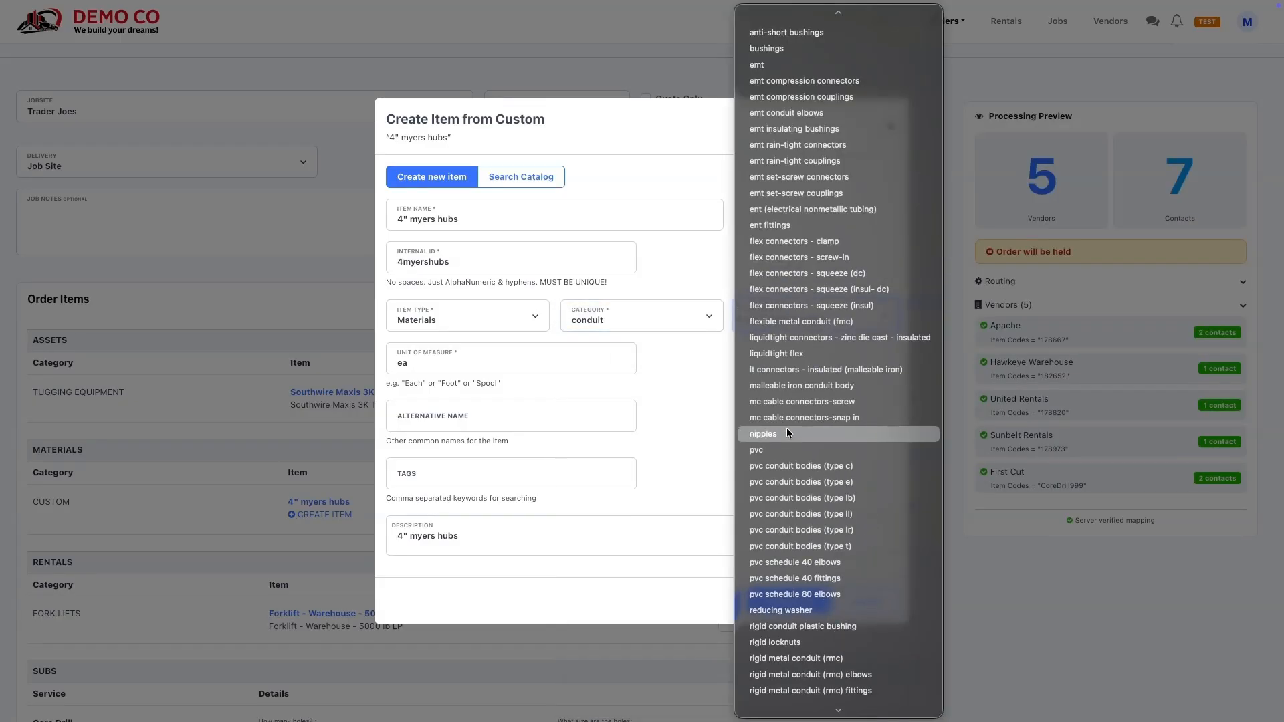
{"action": "left_click", "coordinate": [812, 673]}
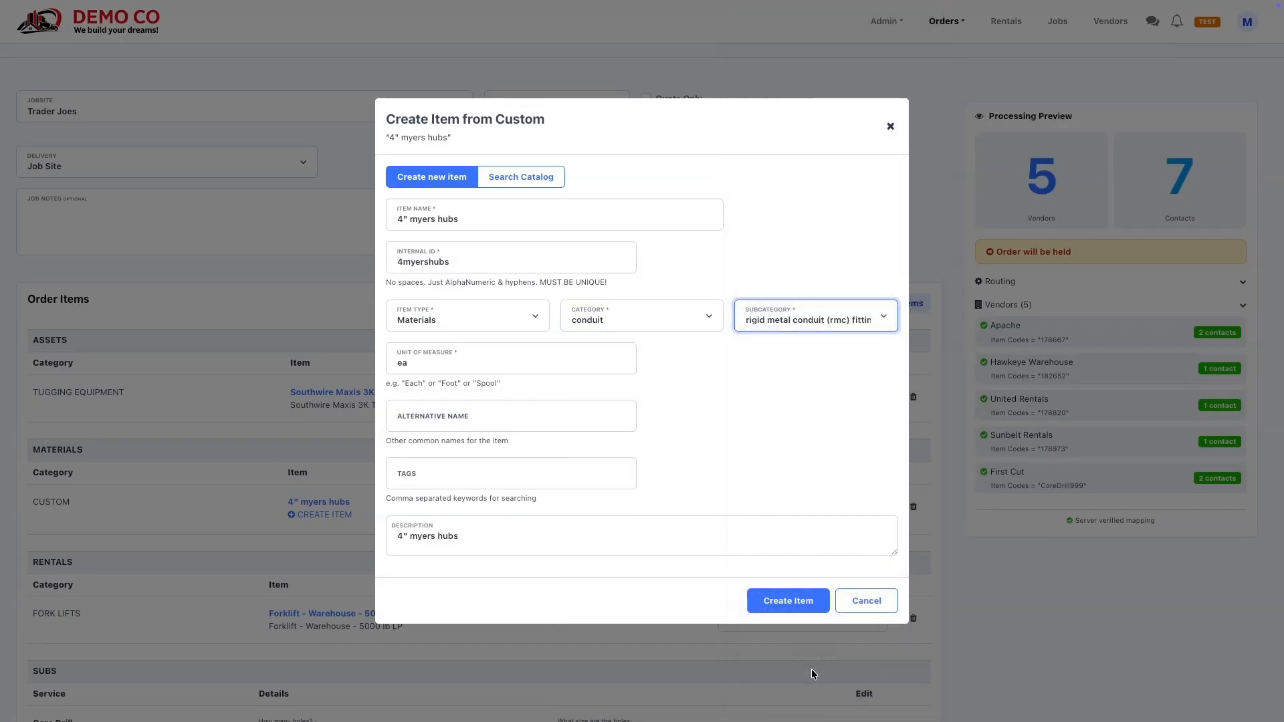
{"action": "left_click", "coordinate": [784, 604]}
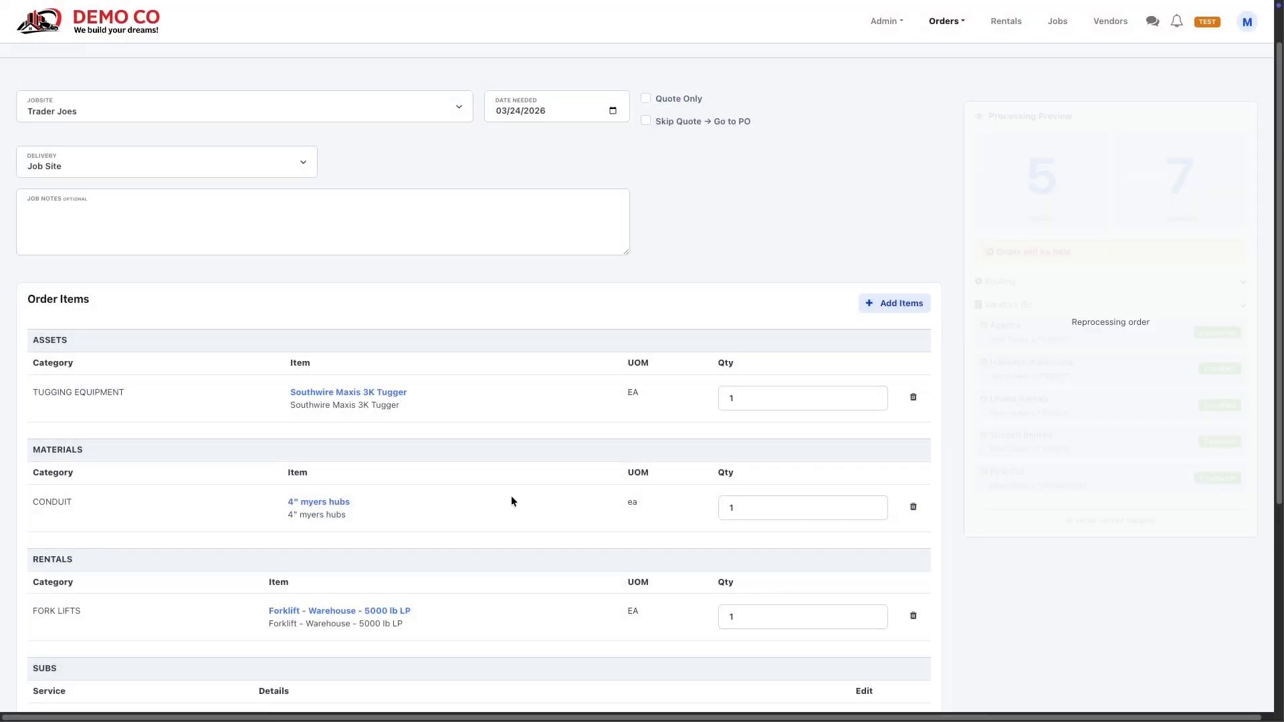
- Open the 4" myers hubs item's page and add a vendor code for BSE with vendor part number bse4myershubs
{"action": "scroll", "coordinate": [512, 501], "scroll_direction": "down", "scroll_amount": 2}
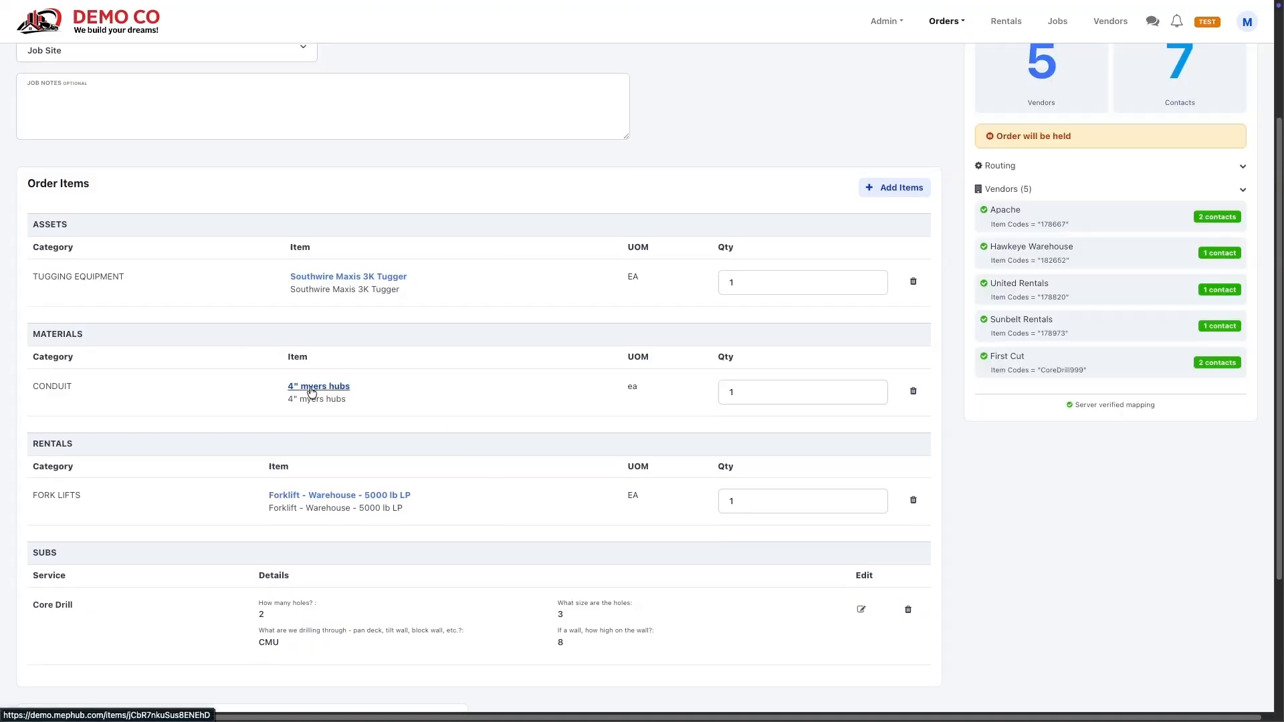
{"action": "left_click", "coordinate": [310, 392]}
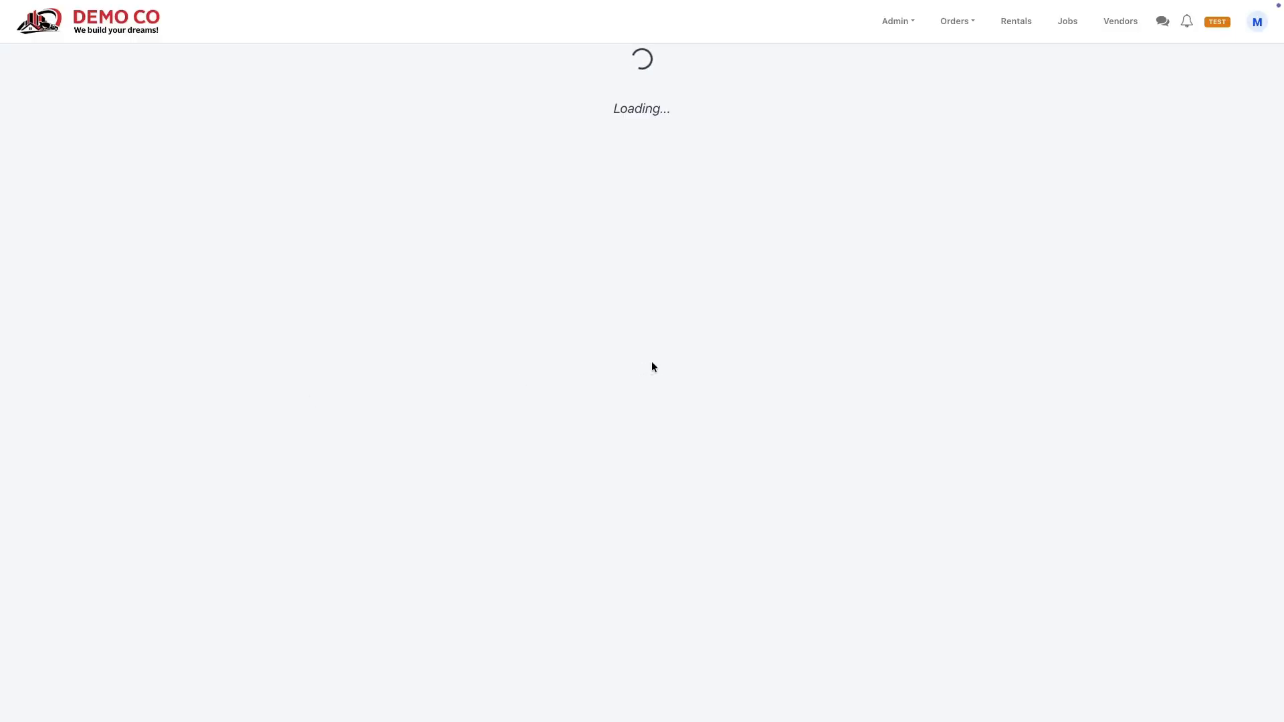
{"action": "scroll", "coordinate": [778, 401], "scroll_direction": "down", "scroll_amount": 1}
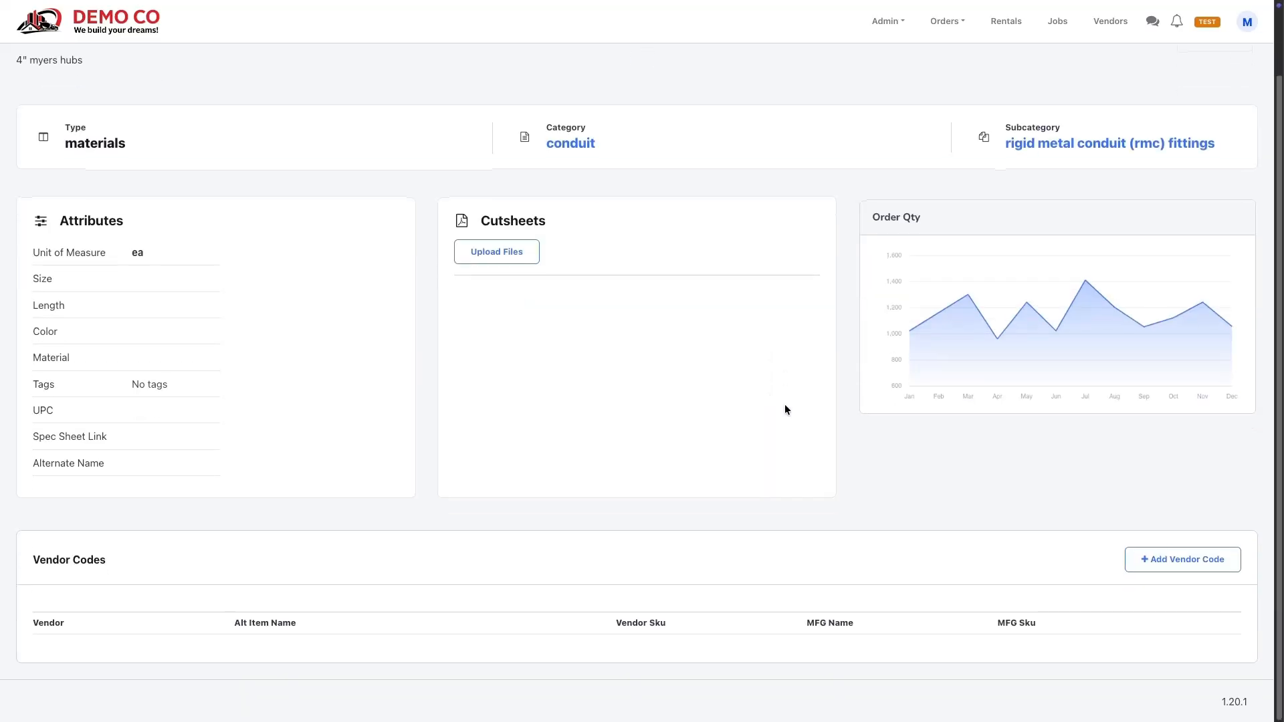
{"action": "left_click", "coordinate": [1168, 564]}
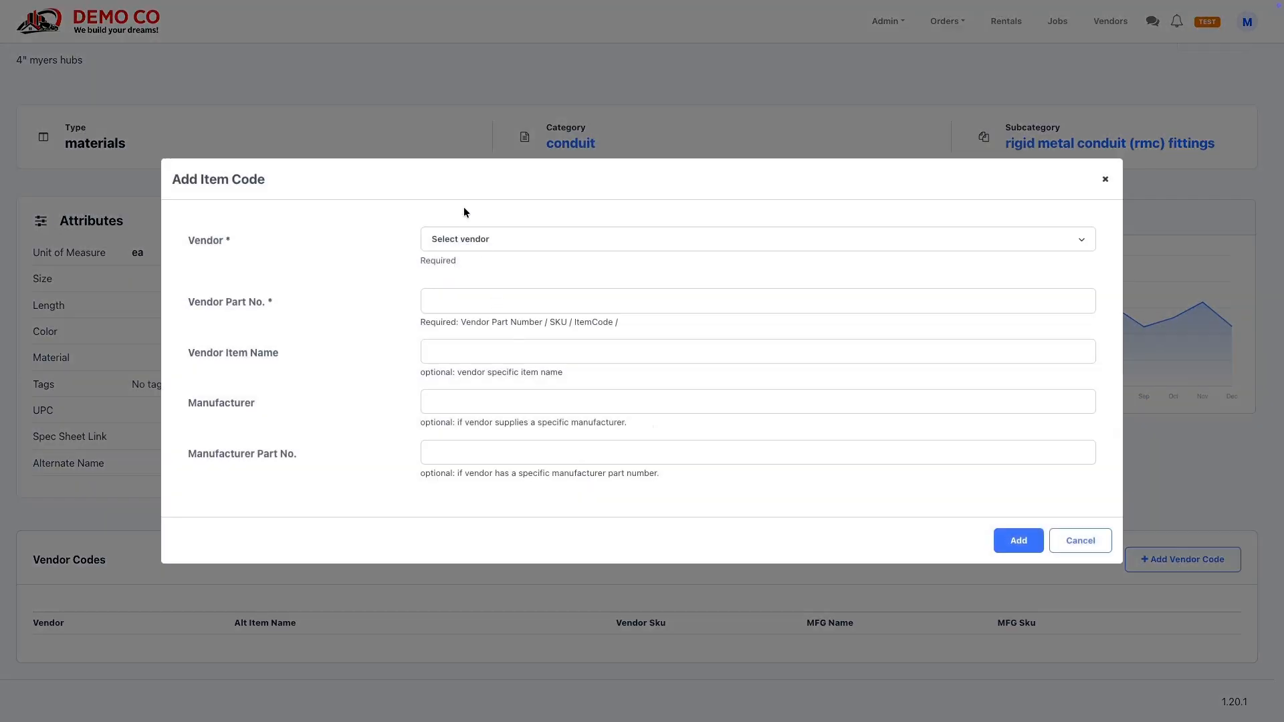
{"action": "left_click", "coordinate": [464, 240]}
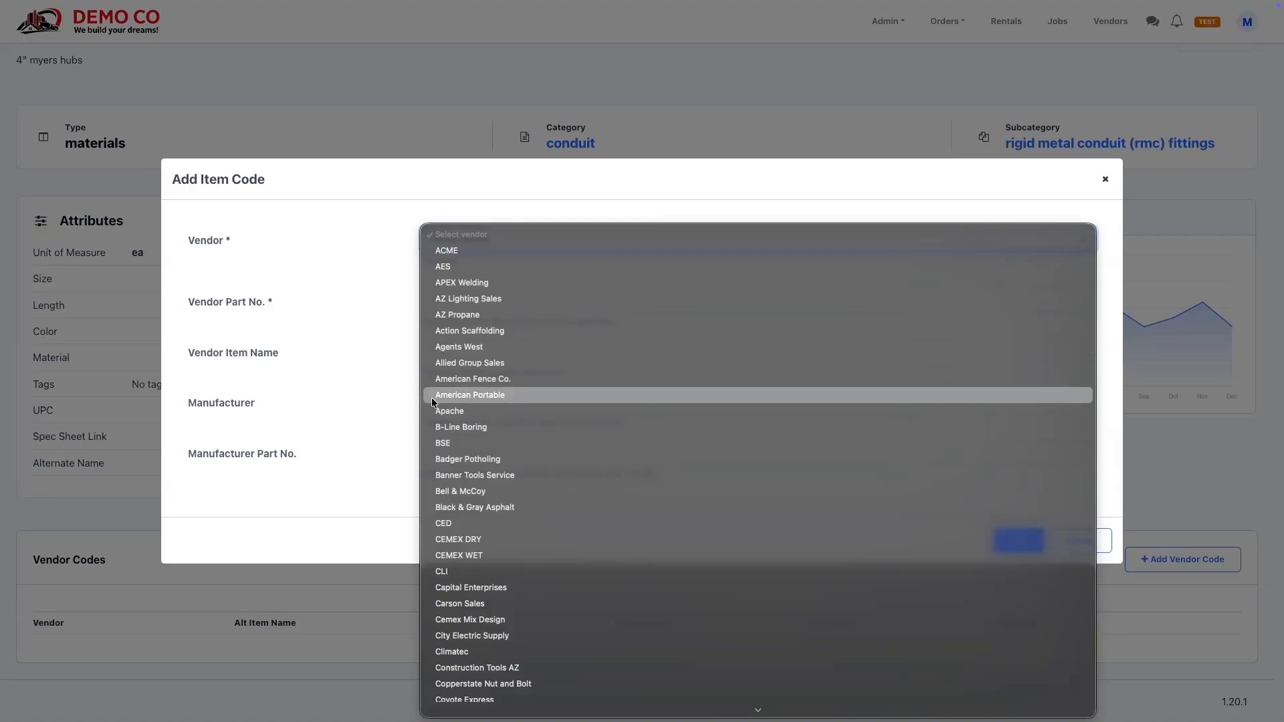
{"action": "left_click", "coordinate": [441, 442]}
{"action": "left_click", "coordinate": [457, 300]}
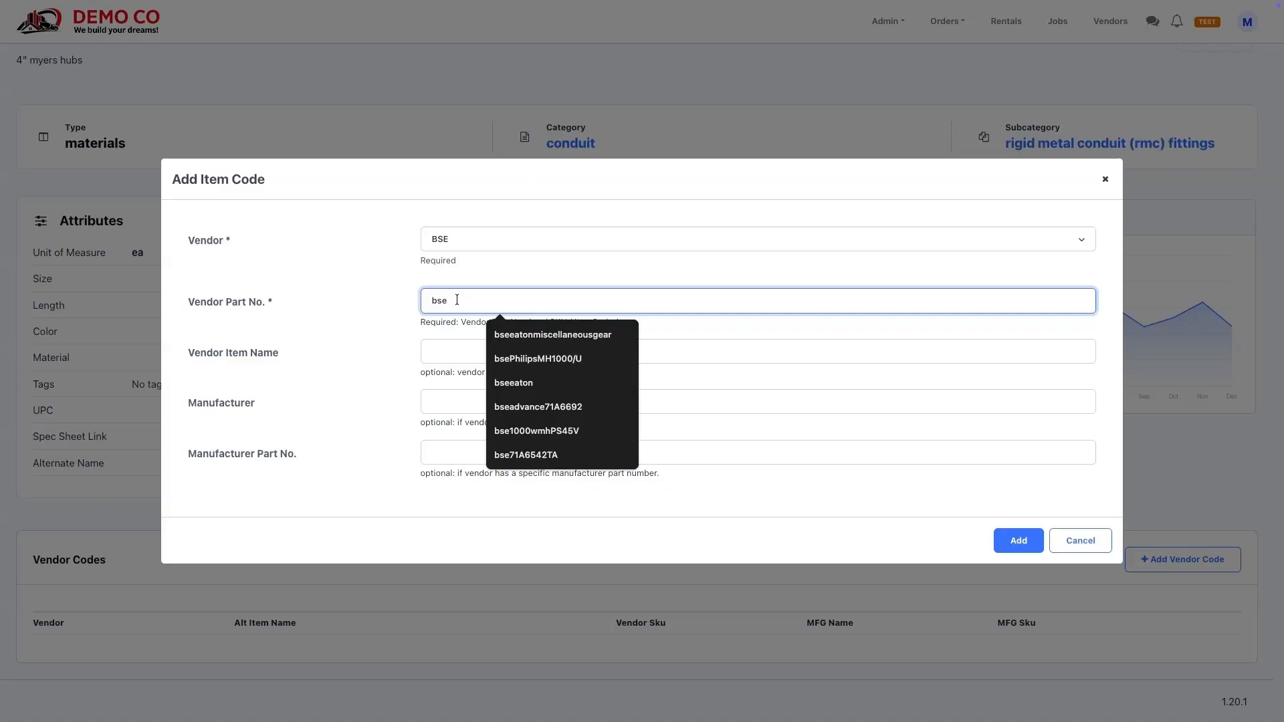
{"action": "type", "text": "4myershubs"}
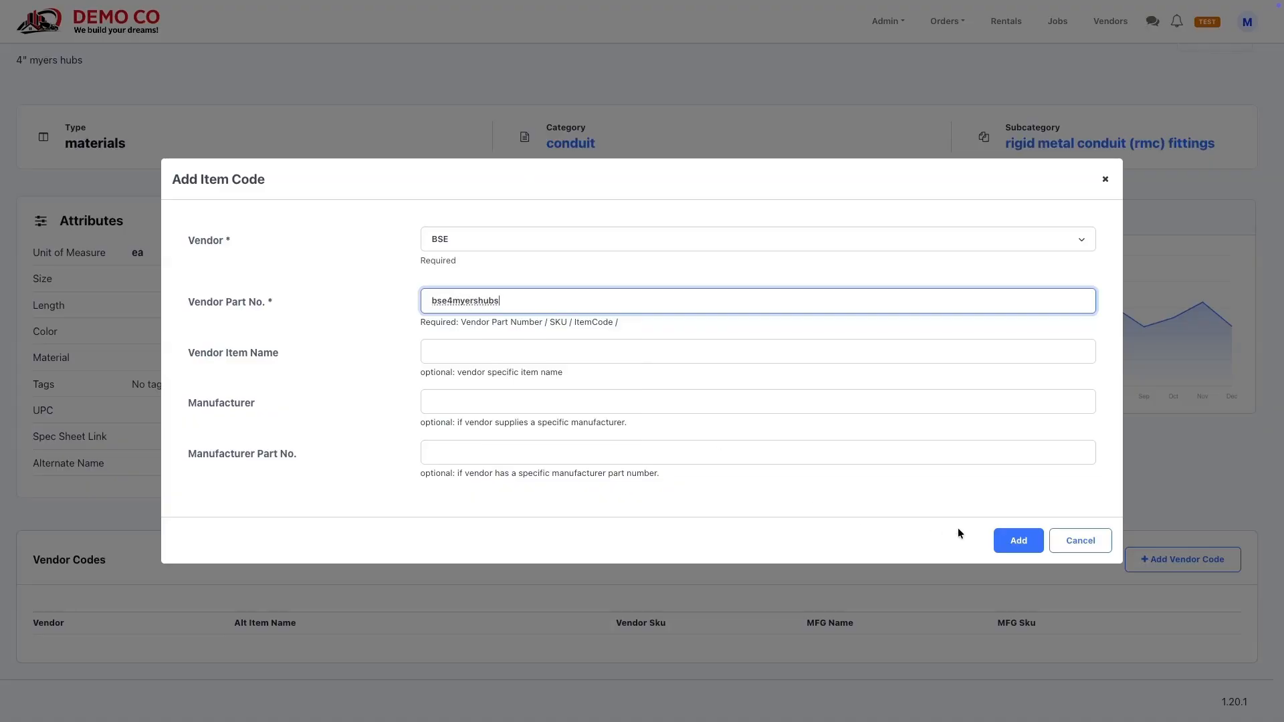
{"action": "left_click", "coordinate": [1016, 539]}
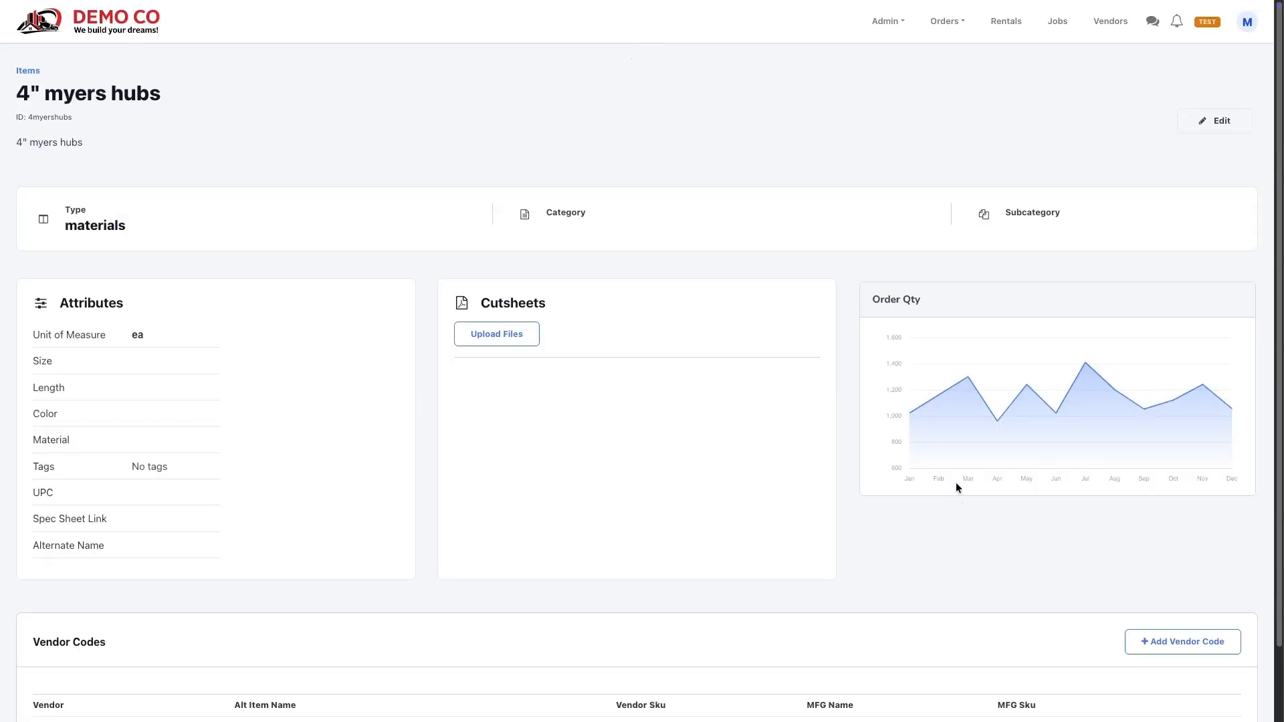
- Return to the order being edited and review its items and the vendors in the processing preview
{"action": "left_click", "coordinate": [947, 21]}
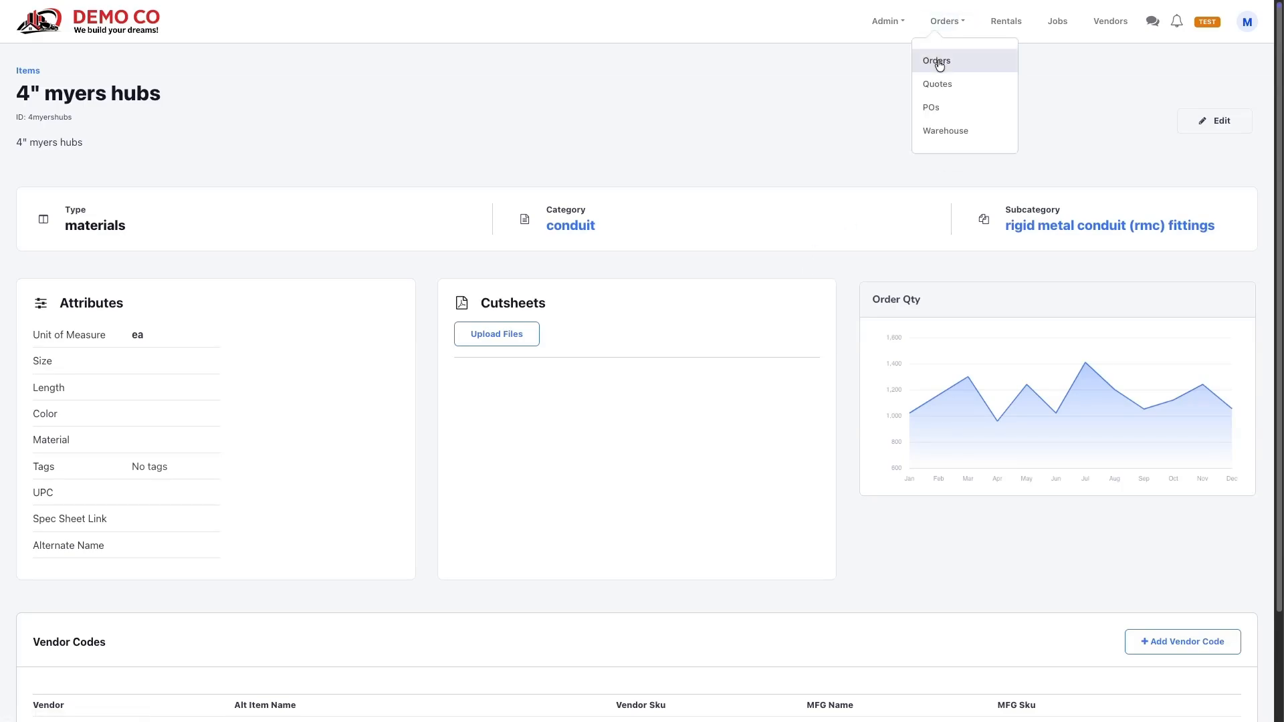
{"action": "left_click", "coordinate": [936, 59]}
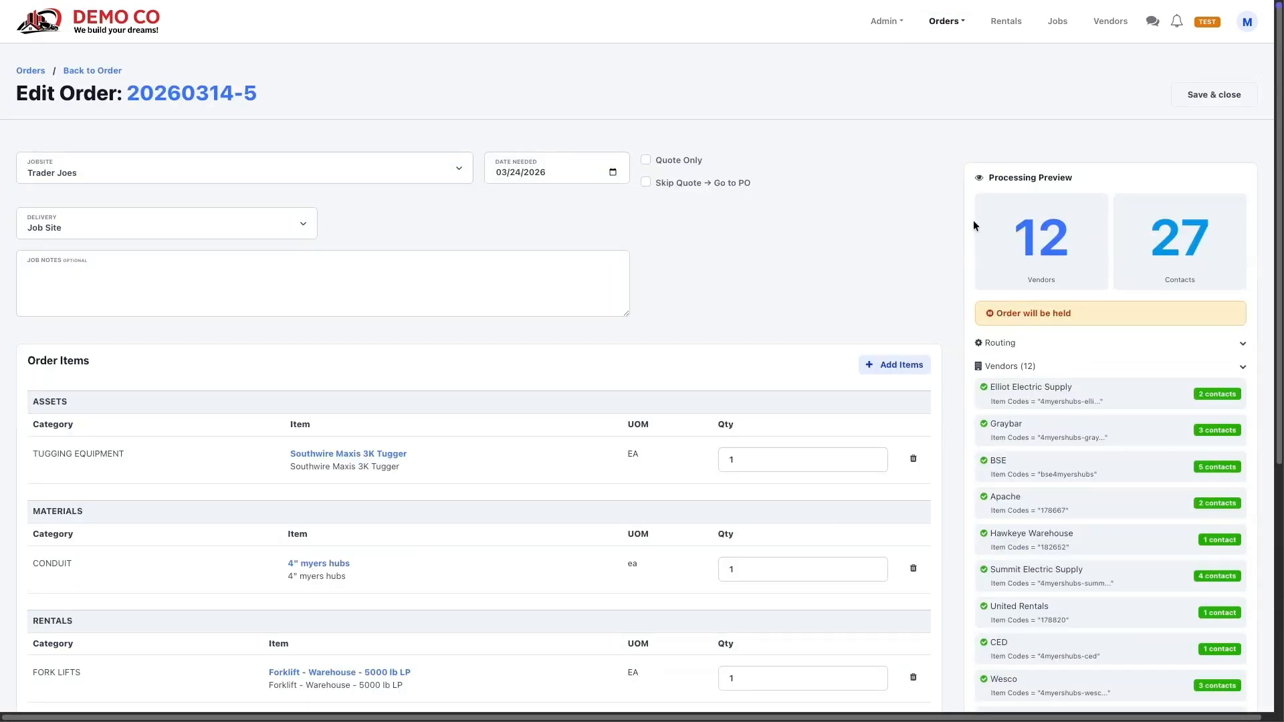
{"action": "scroll", "coordinate": [946, 291], "scroll_direction": "down", "scroll_amount": 4}
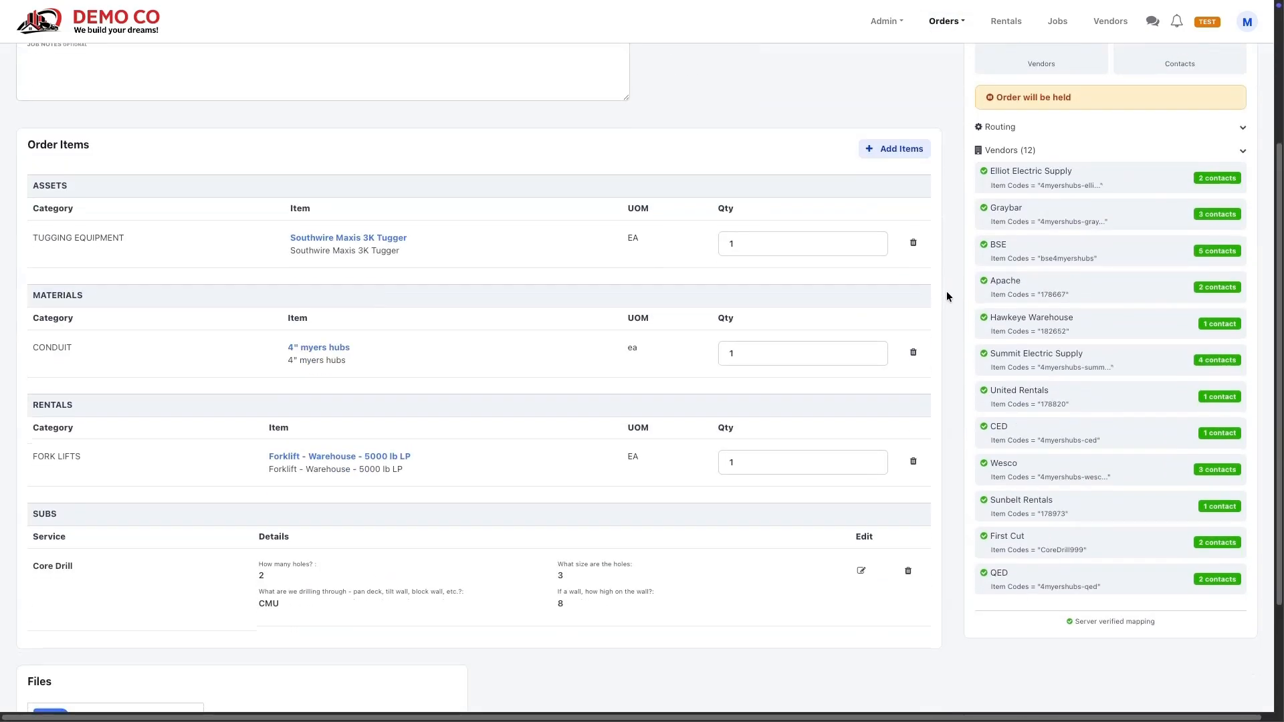
{"action": "scroll", "coordinate": [946, 294], "scroll_direction": "up", "scroll_amount": 3}
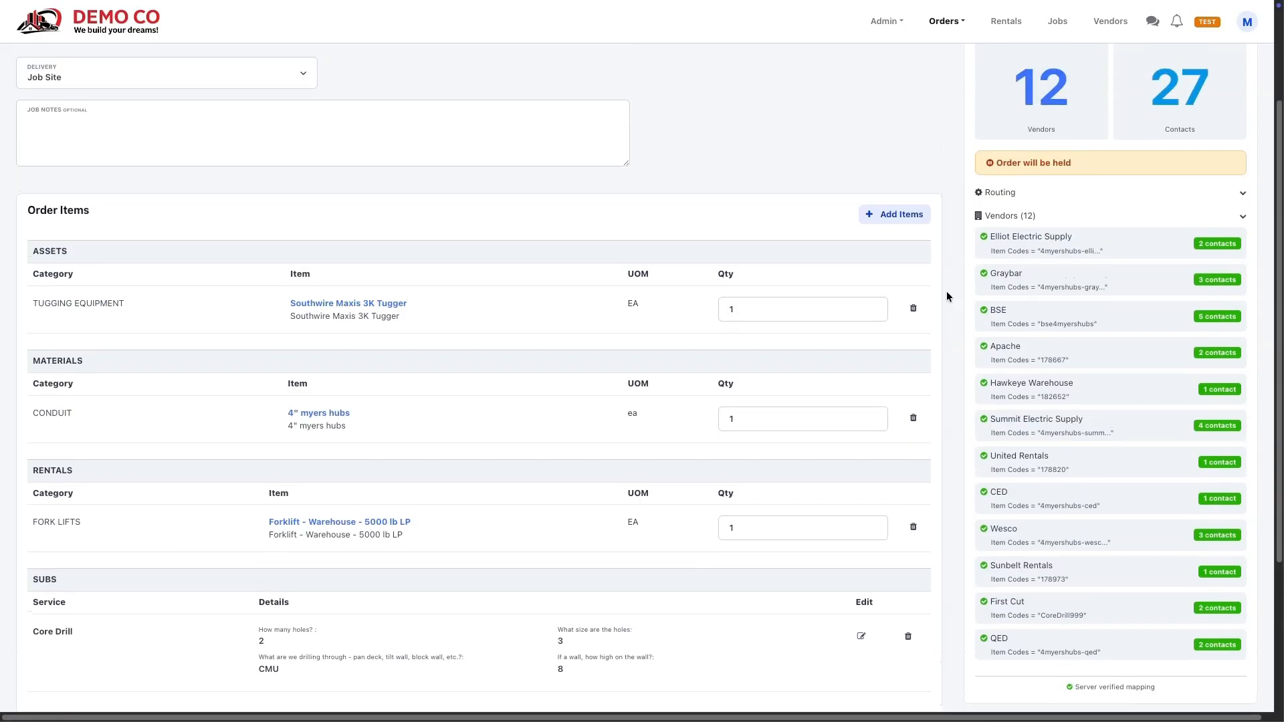
{"action": "scroll", "coordinate": [945, 291], "scroll_direction": "up", "scroll_amount": 1}
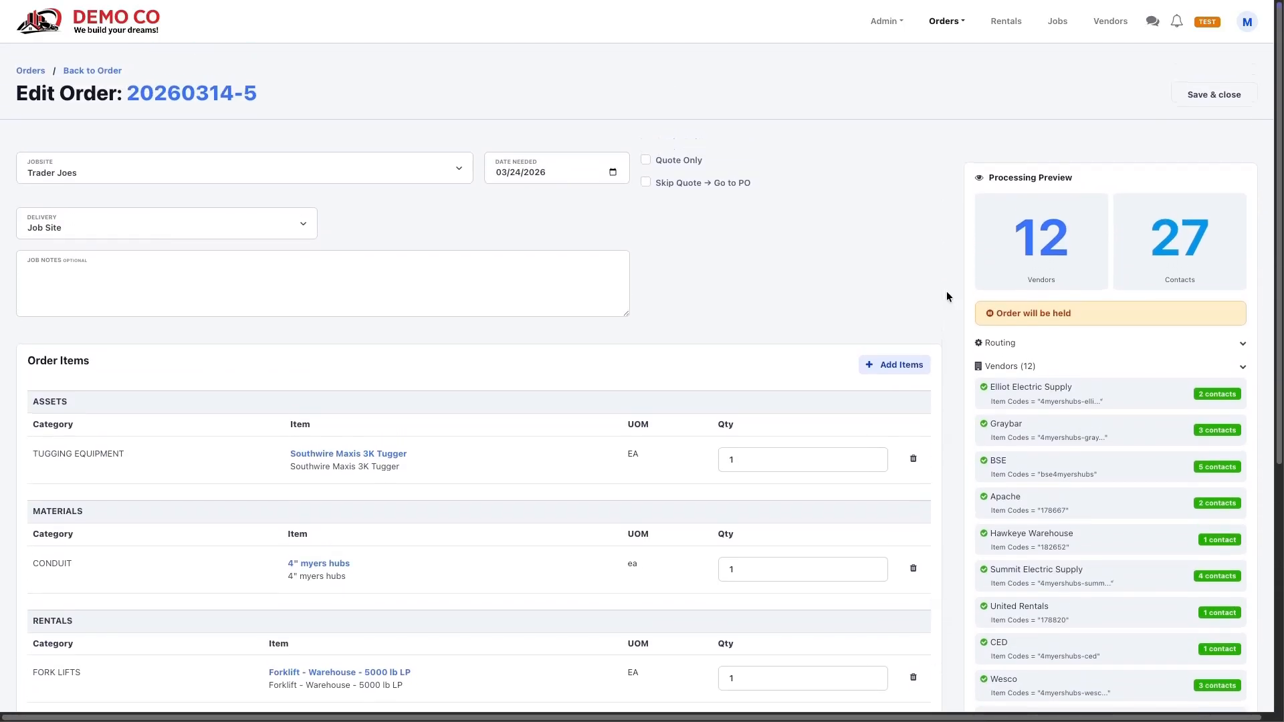
- Save and close the edited order, and submit it for quotes, confirming that the RFQs are sent out
{"action": "left_click", "coordinate": [1204, 95]}
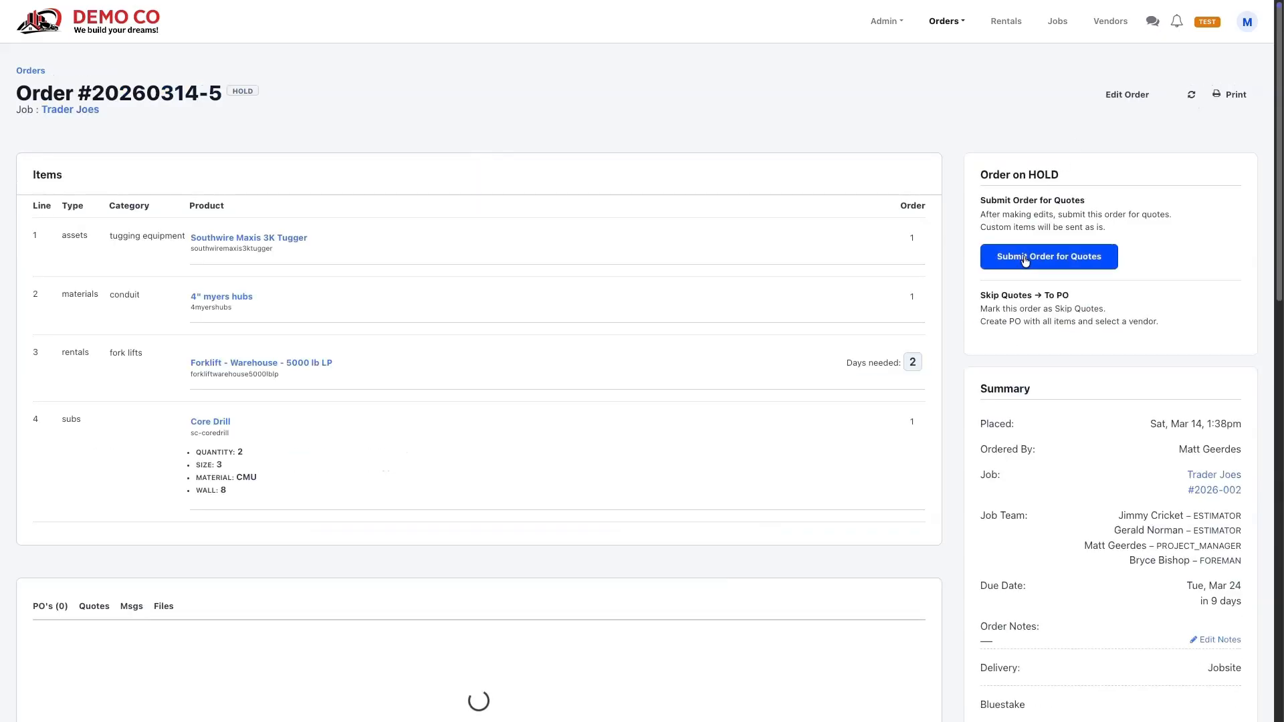
{"action": "left_click", "coordinate": [1023, 259]}
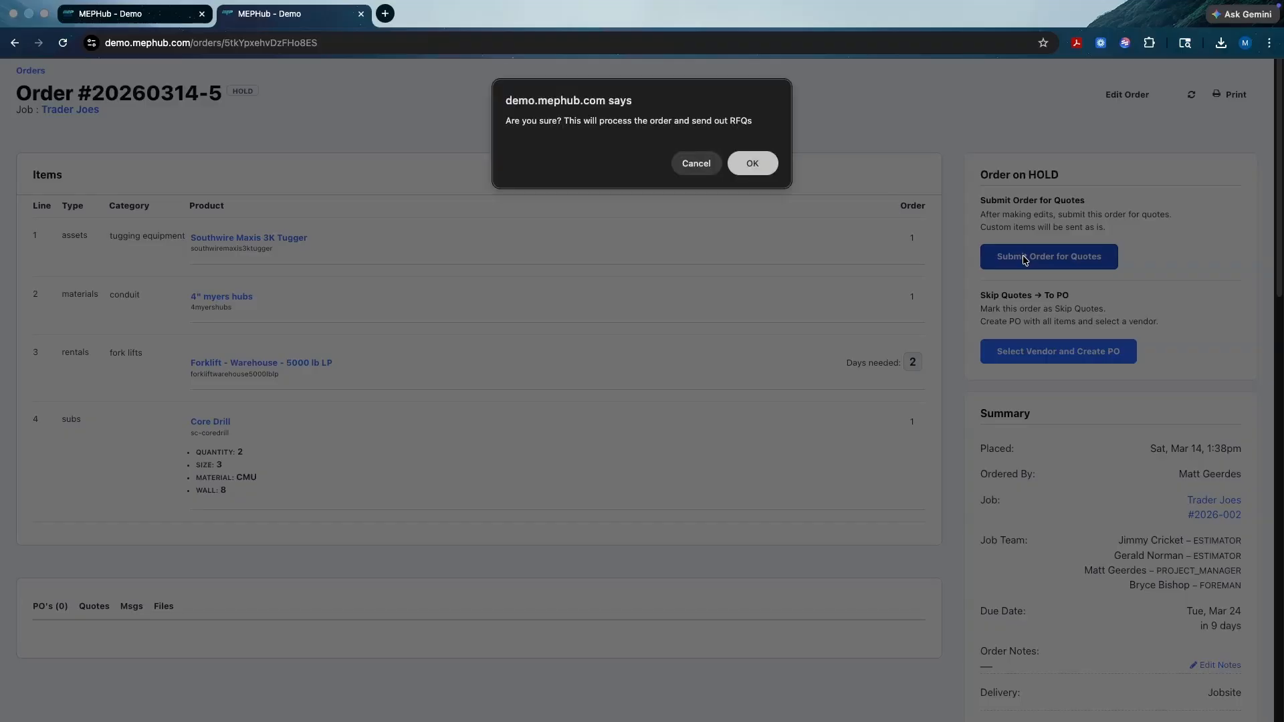
{"action": "left_click", "coordinate": [738, 167]}
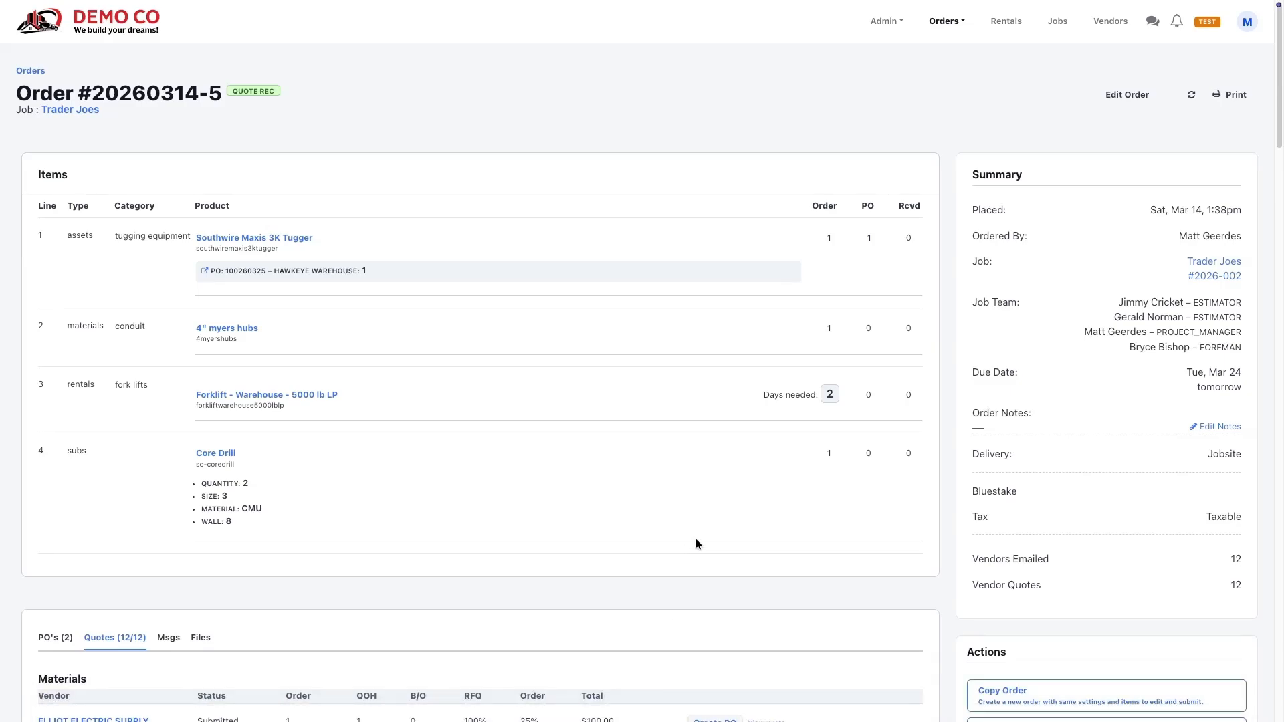
- Examine the vendor quotes received for the order's materials, rentals, assets and subs, comparing status, availability and totals
{"action": "scroll", "coordinate": [679, 471], "scroll_direction": "down", "scroll_amount": 1}
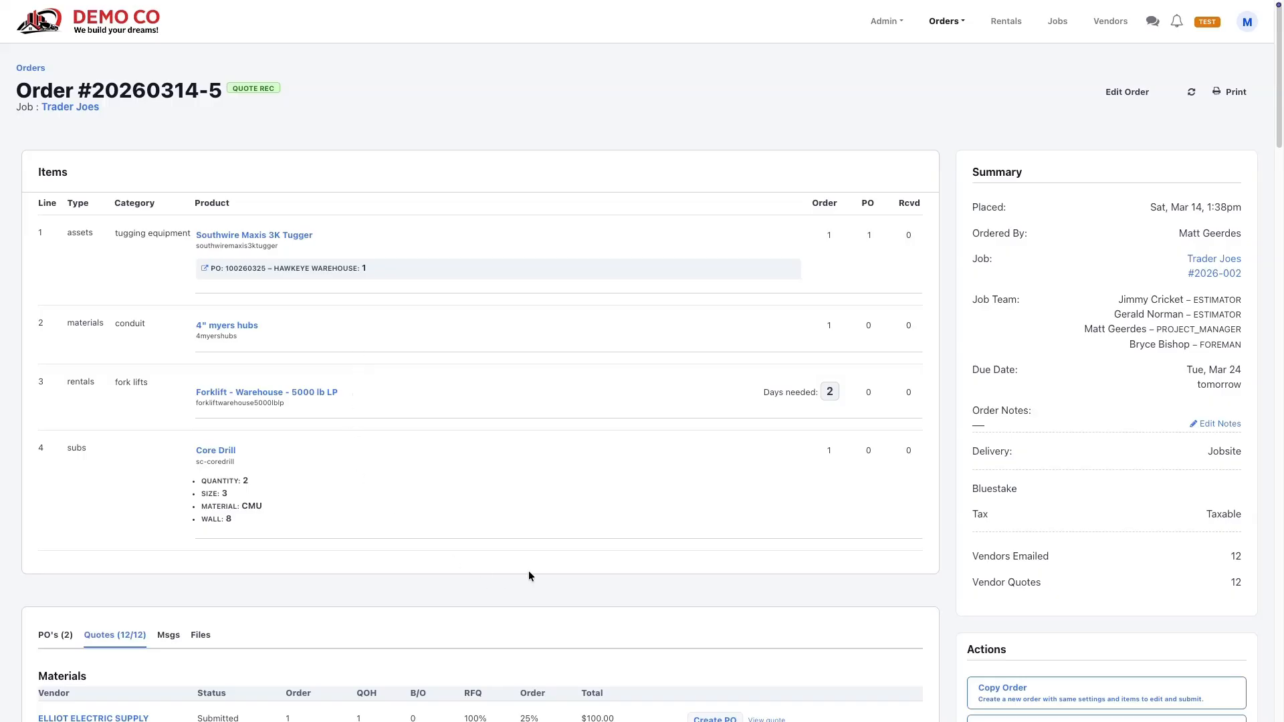
{"action": "scroll", "coordinate": [828, 591], "scroll_direction": "down", "scroll_amount": 7}
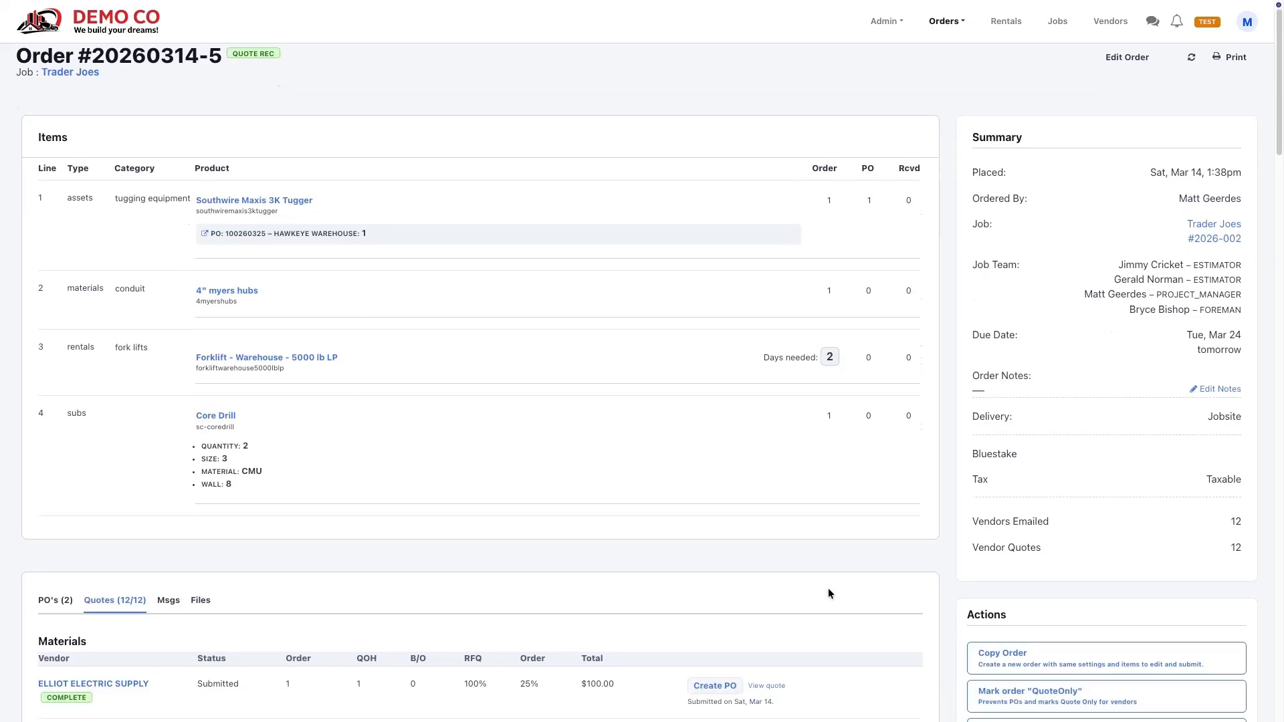
{"action": "scroll", "coordinate": [811, 531], "scroll_direction": "down", "scroll_amount": 1}
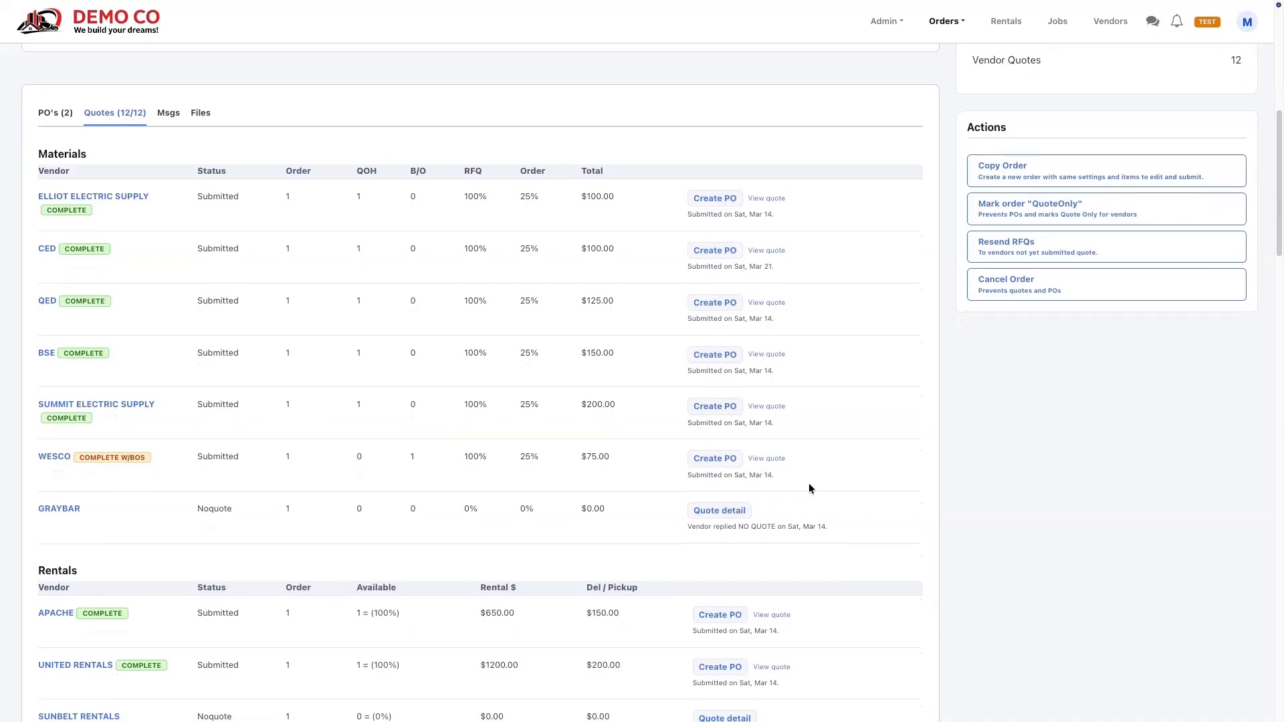
{"action": "scroll", "coordinate": [895, 483], "scroll_direction": "down", "scroll_amount": 1}
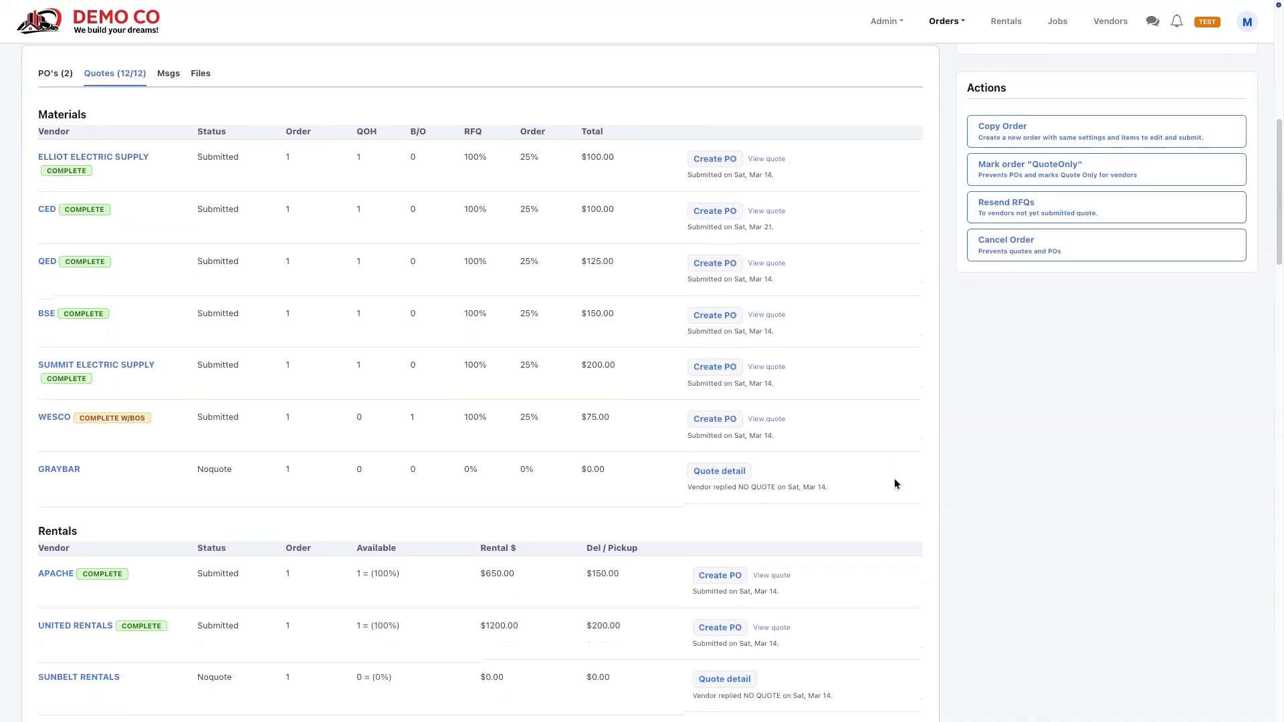
{"action": "scroll", "coordinate": [894, 484], "scroll_direction": "down", "scroll_amount": 4}
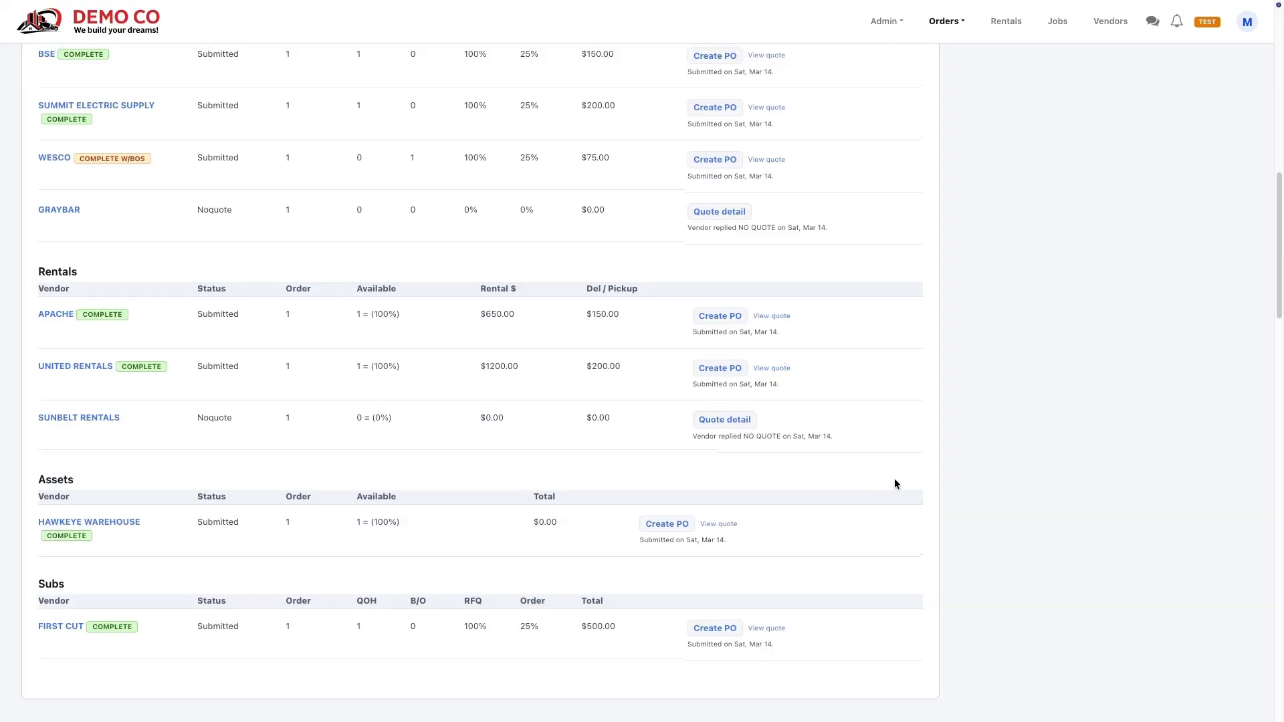
{"action": "scroll", "coordinate": [895, 483], "scroll_direction": "up", "scroll_amount": 2}
{"action": "scroll", "coordinate": [895, 483], "scroll_direction": "up", "scroll_amount": 2}
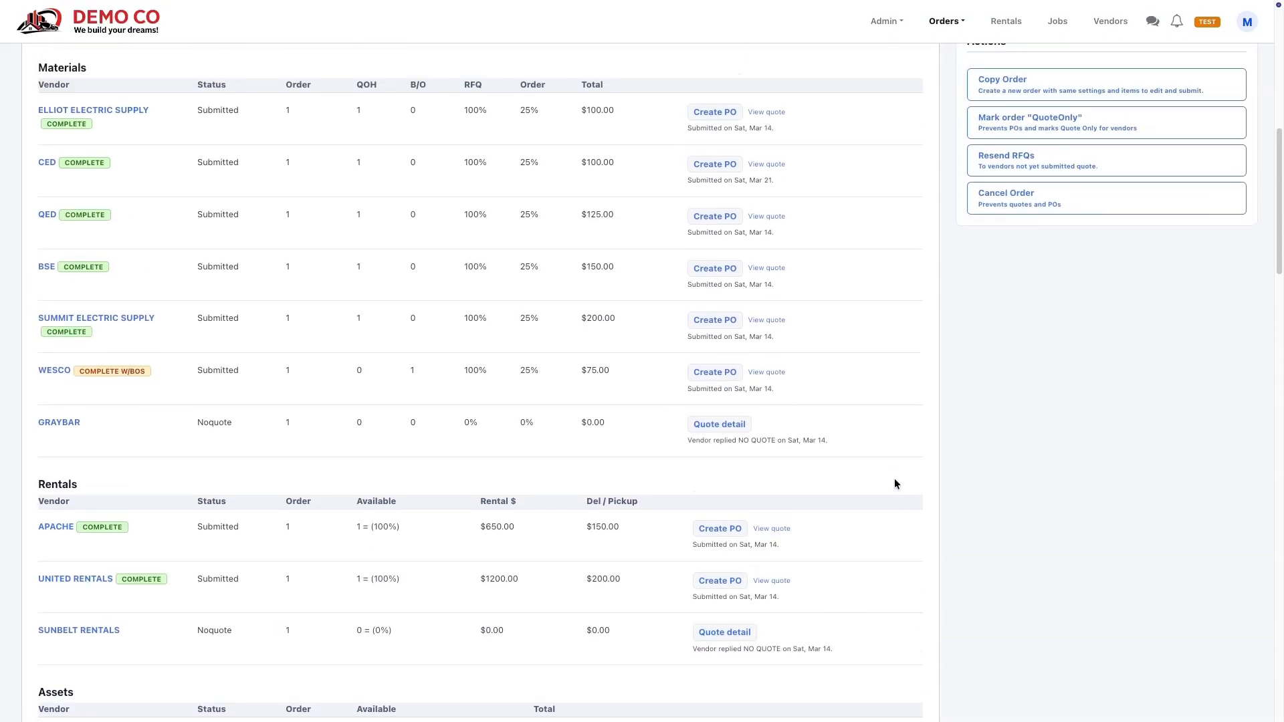
{"action": "scroll", "coordinate": [894, 483], "scroll_direction": "up", "scroll_amount": 1}
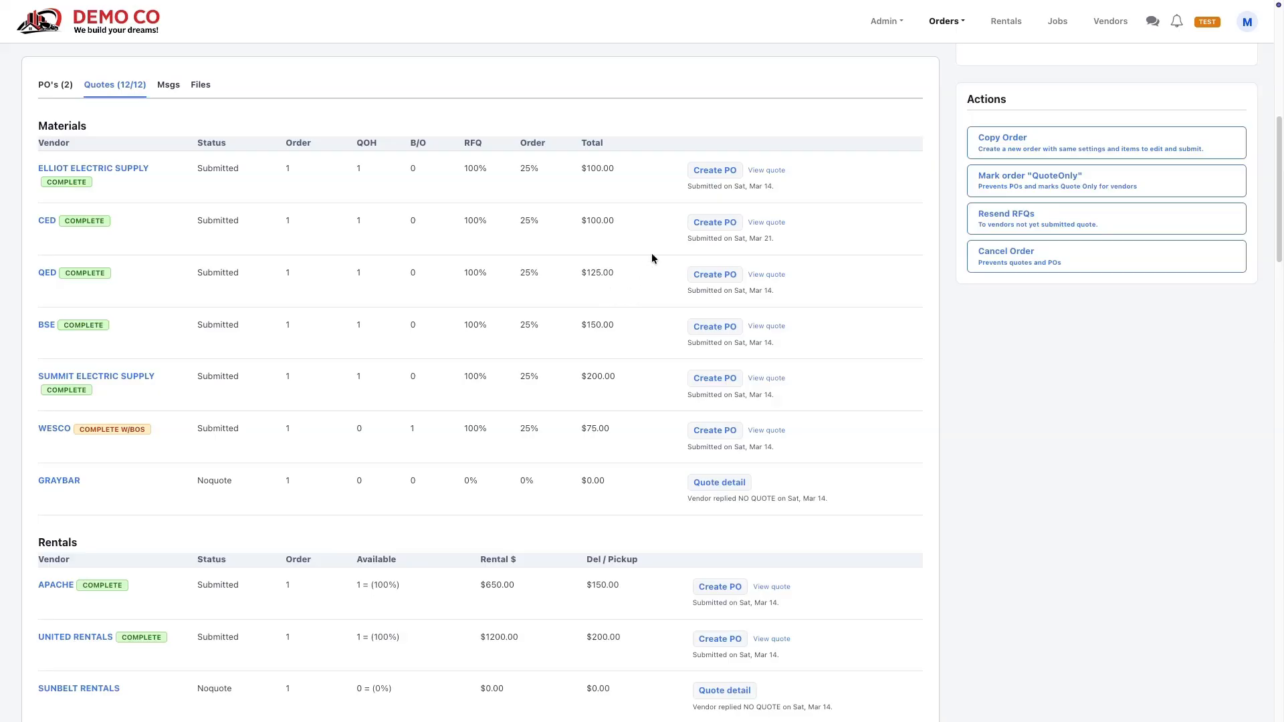
- Create a PO from Elliot Electric Supply's materials quote for the 4" myers hubs and send it to the vendor
{"action": "scroll", "coordinate": [639, 533], "scroll_direction": "down", "scroll_amount": 1}
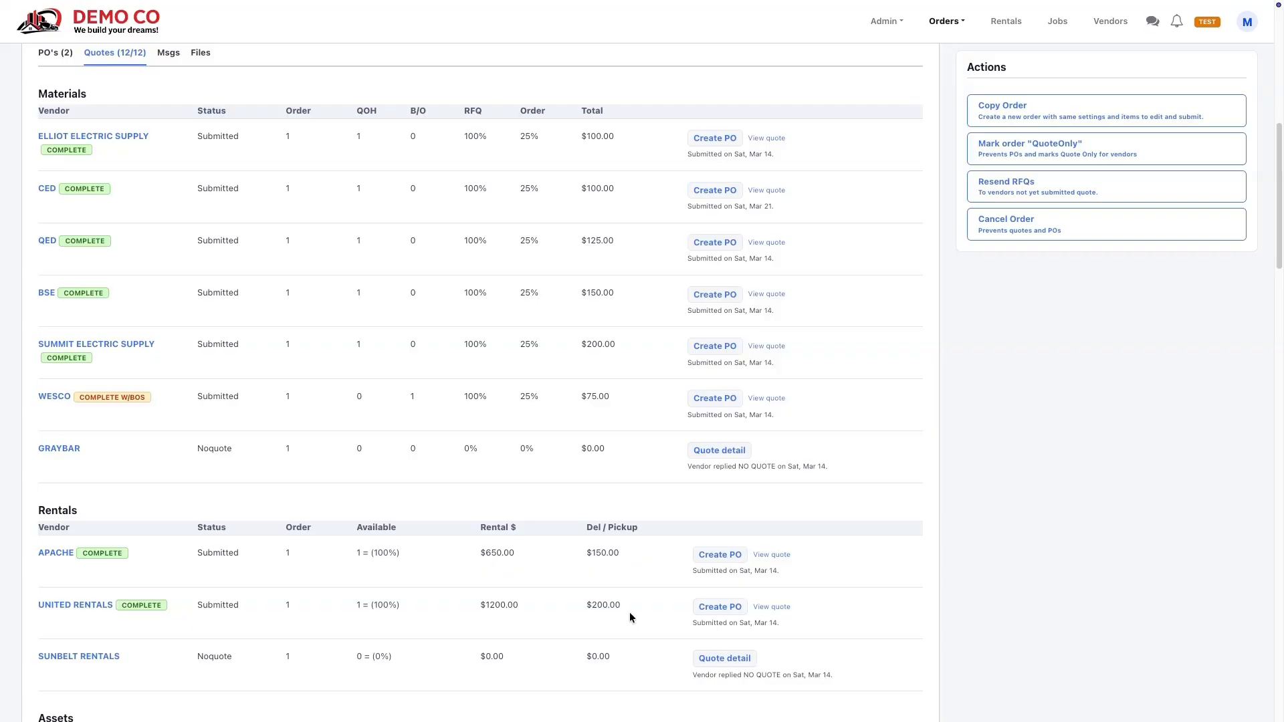
{"action": "scroll", "coordinate": [642, 506], "scroll_direction": "up", "scroll_amount": 1}
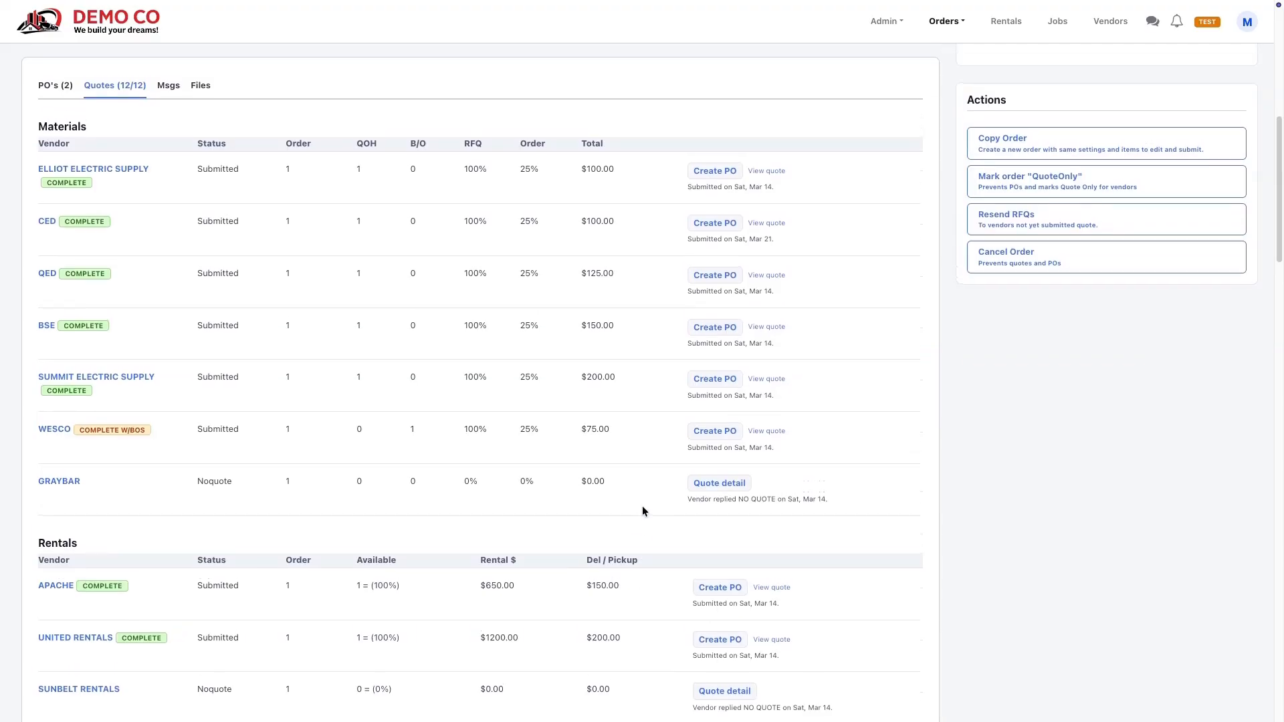
{"action": "left_click", "coordinate": [699, 175]}
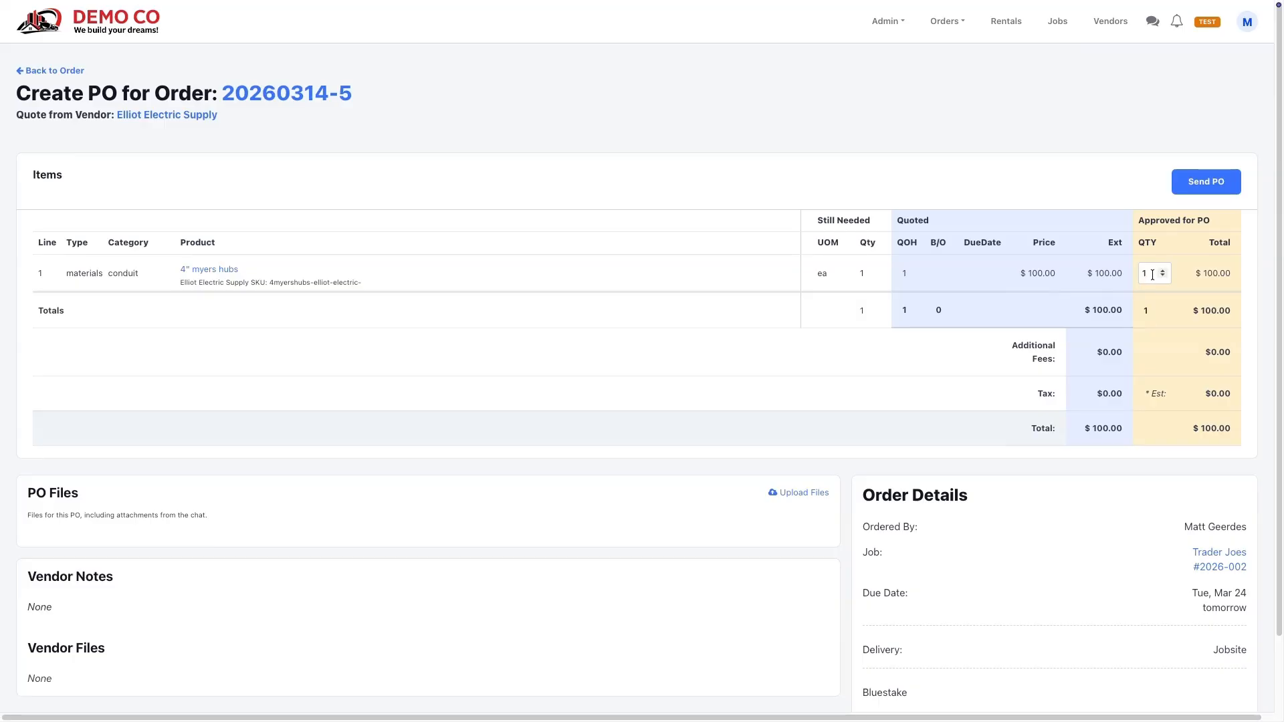
{"action": "left_click", "coordinate": [1193, 186]}
{"action": "left_click", "coordinate": [741, 168]}
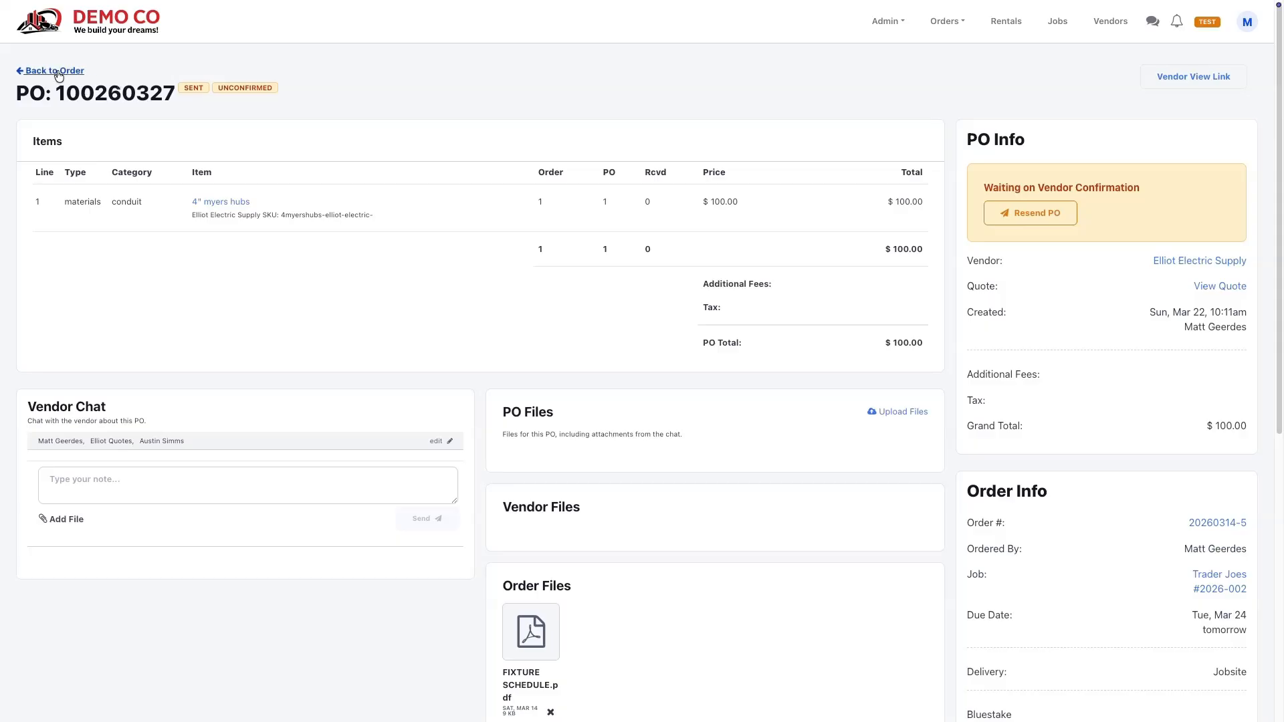
- Return to the order and review its items and the POs listed for materials, rentals, assets and subs
{"action": "left_click", "coordinate": [54, 71]}
{"action": "scroll", "coordinate": [166, 406], "scroll_direction": "down", "scroll_amount": 2}
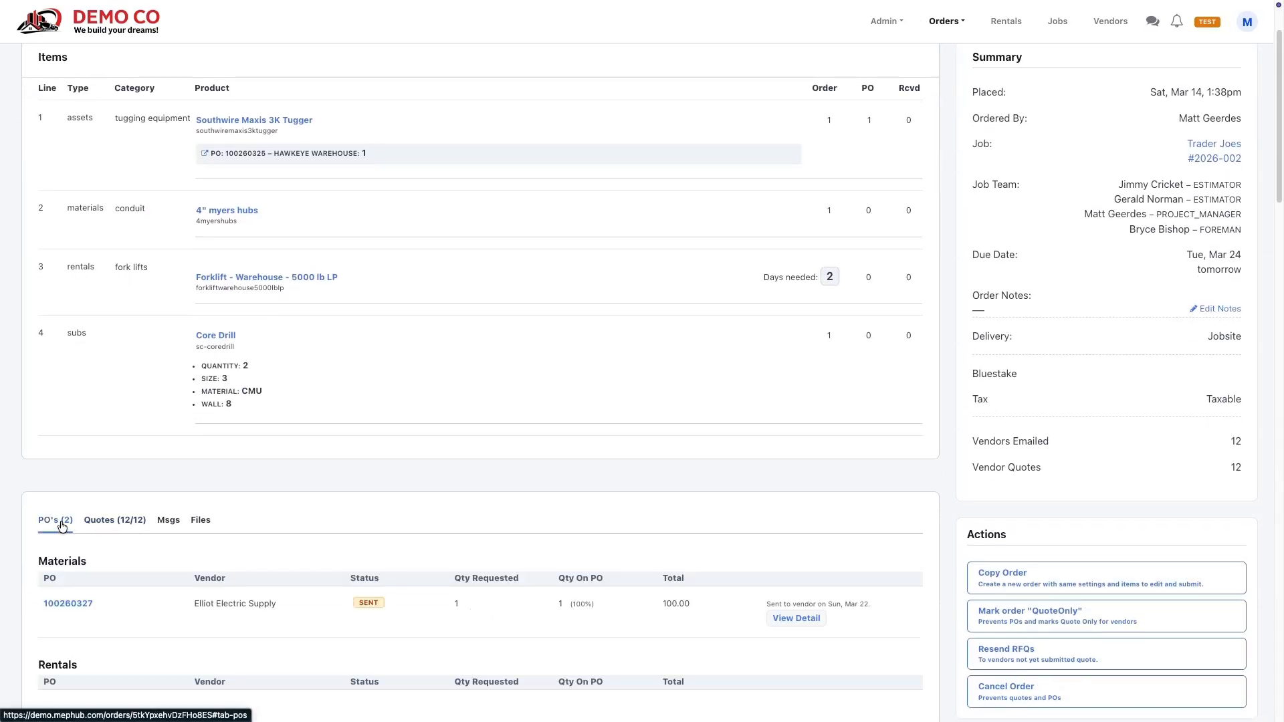
{"action": "scroll", "coordinate": [377, 568], "scroll_direction": "down", "scroll_amount": 4}
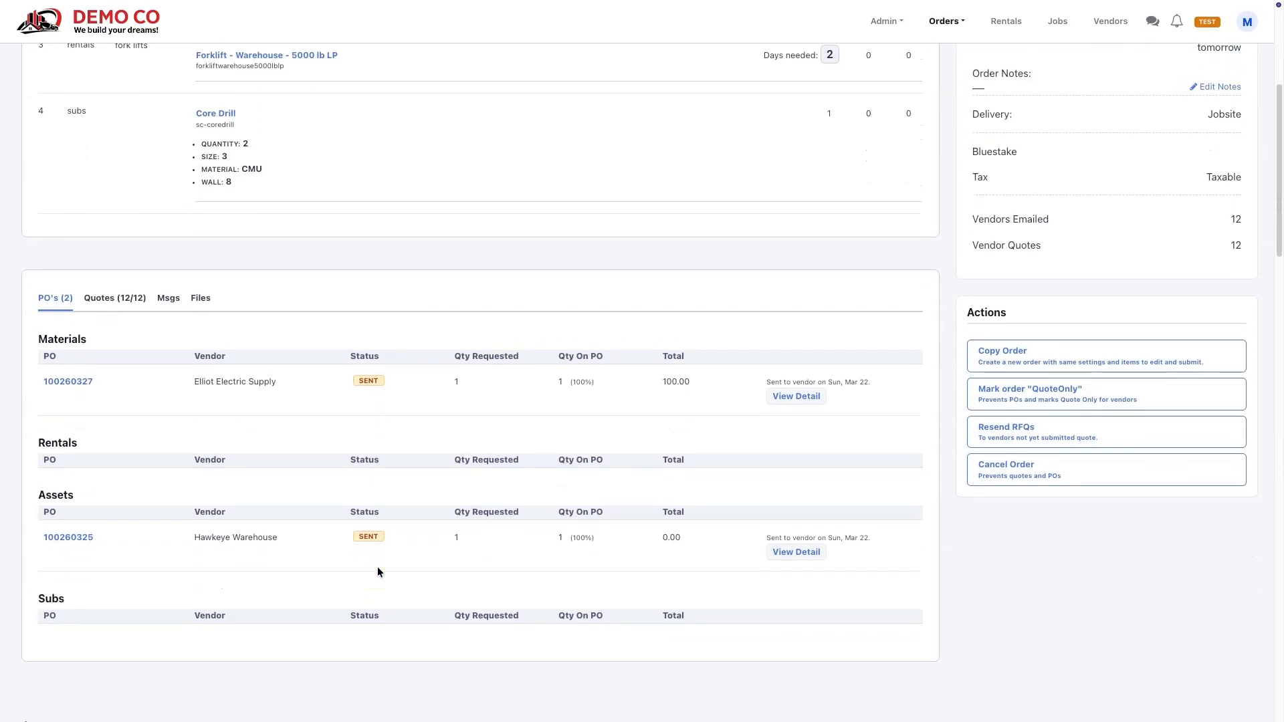
{"action": "scroll", "coordinate": [377, 571], "scroll_direction": "down", "scroll_amount": 1}
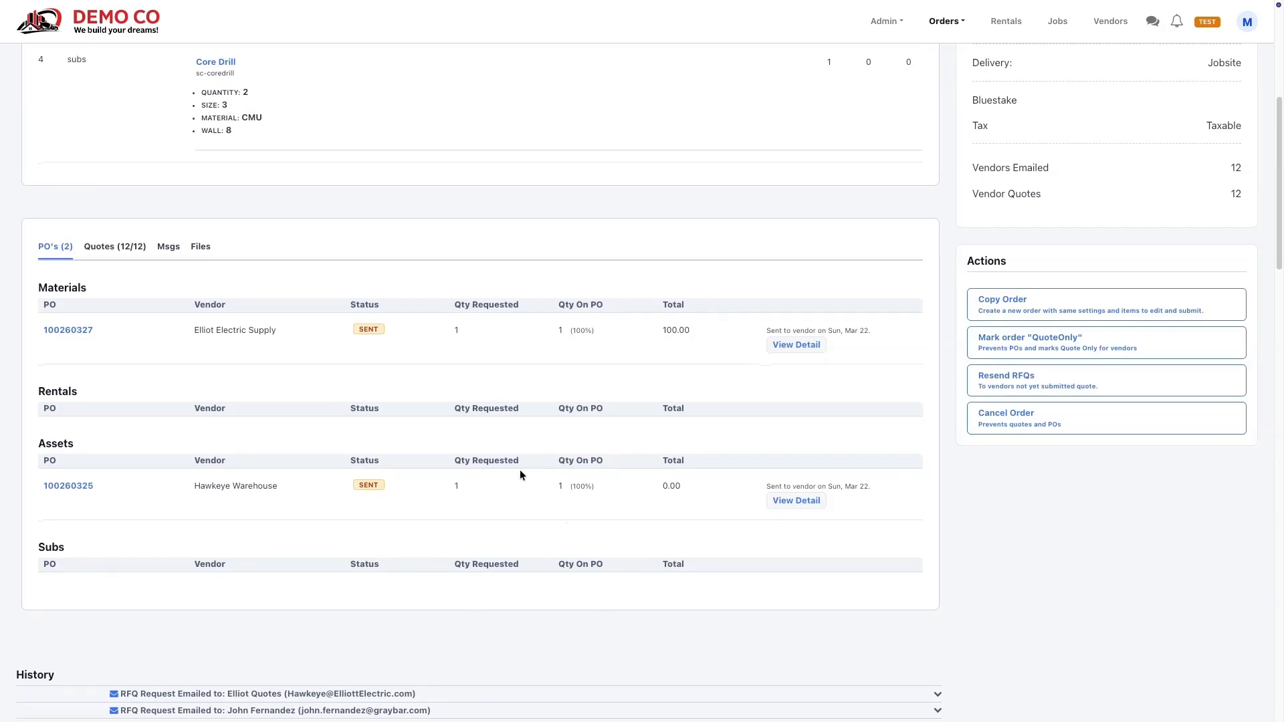
{"action": "scroll", "coordinate": [520, 473], "scroll_direction": "up", "scroll_amount": 1}
{"action": "scroll", "coordinate": [411, 301], "scroll_direction": "up", "scroll_amount": 5}
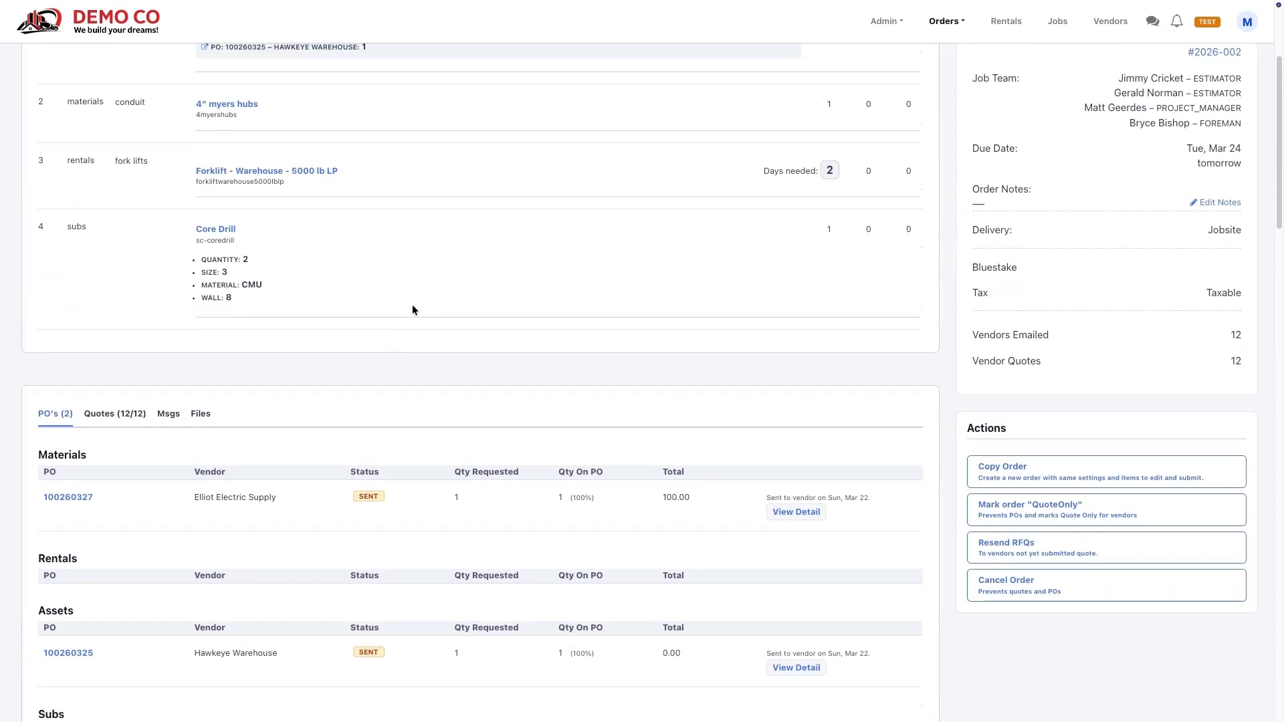
{"action": "scroll", "coordinate": [404, 316], "scroll_direction": "down", "scroll_amount": 1}
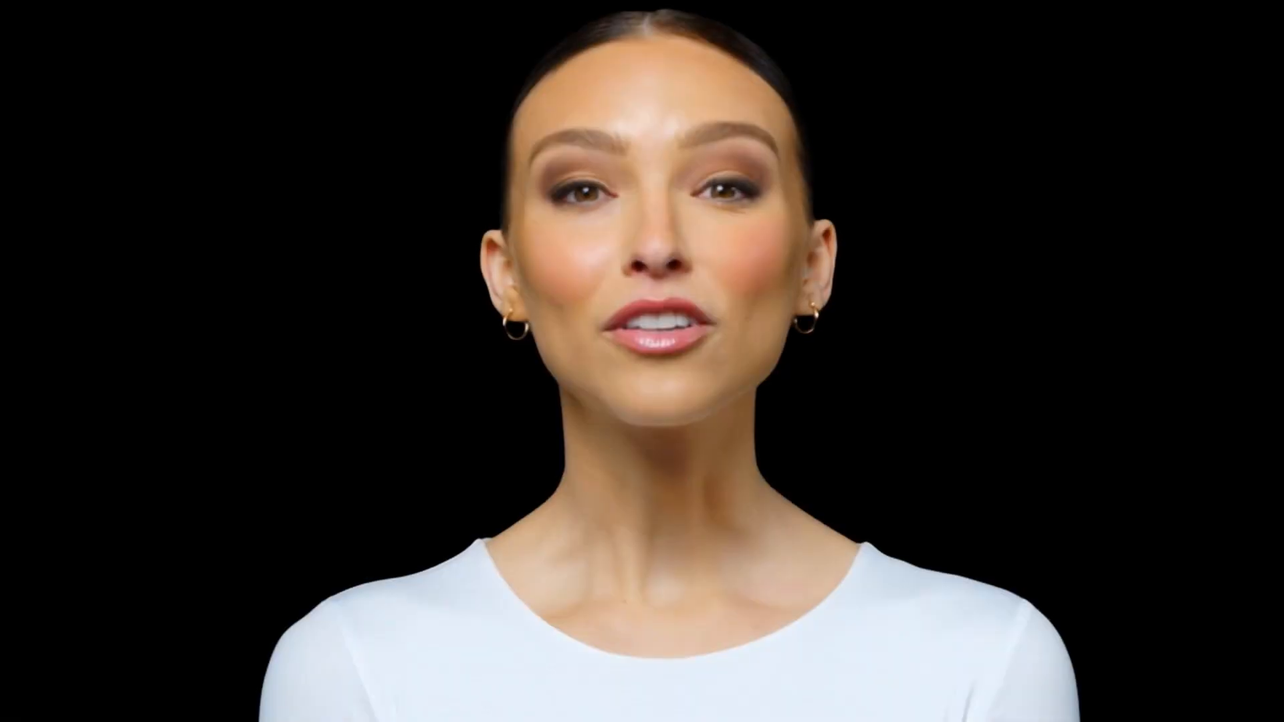